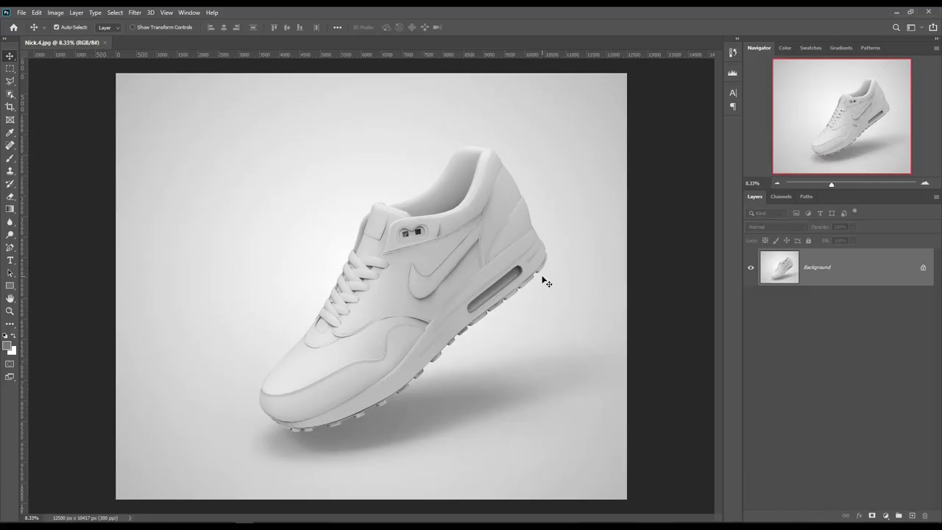
Step: Select the Pen Tool from the pen tools flyout for drawing new paths
{"action": "scroll", "coordinate": [406, 293], "scroll_direction": "up", "scroll_amount": 5}
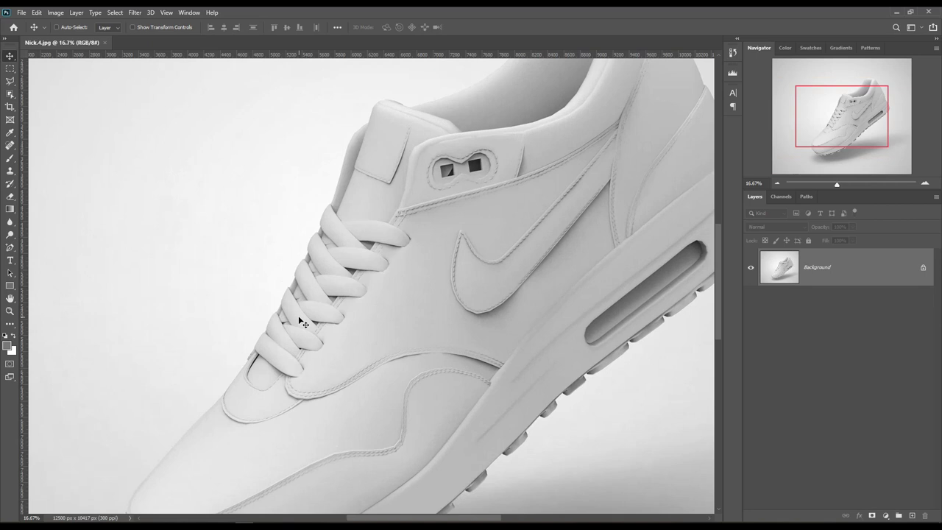
{"action": "scroll", "coordinate": [299, 322], "scroll_direction": "up", "scroll_amount": 1}
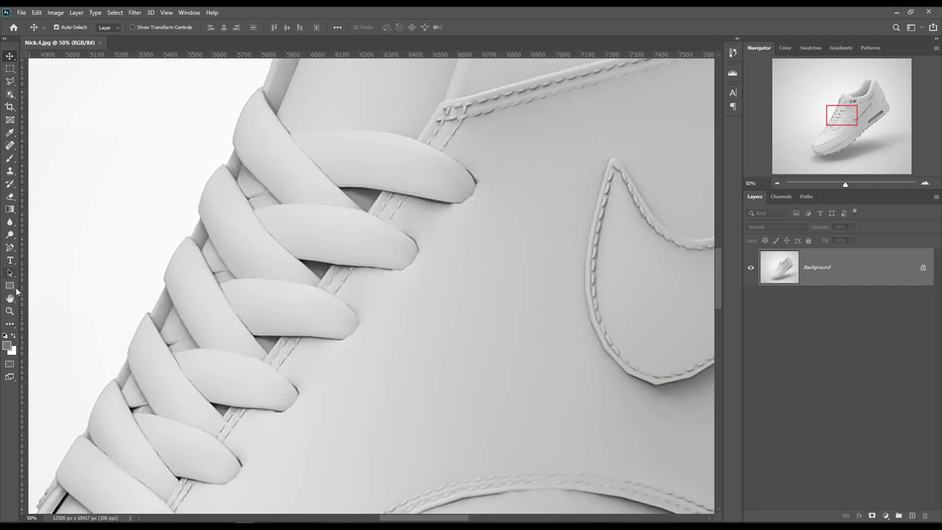
{"action": "left_click", "coordinate": [12, 251]}
{"action": "left_click", "coordinate": [59, 276]}
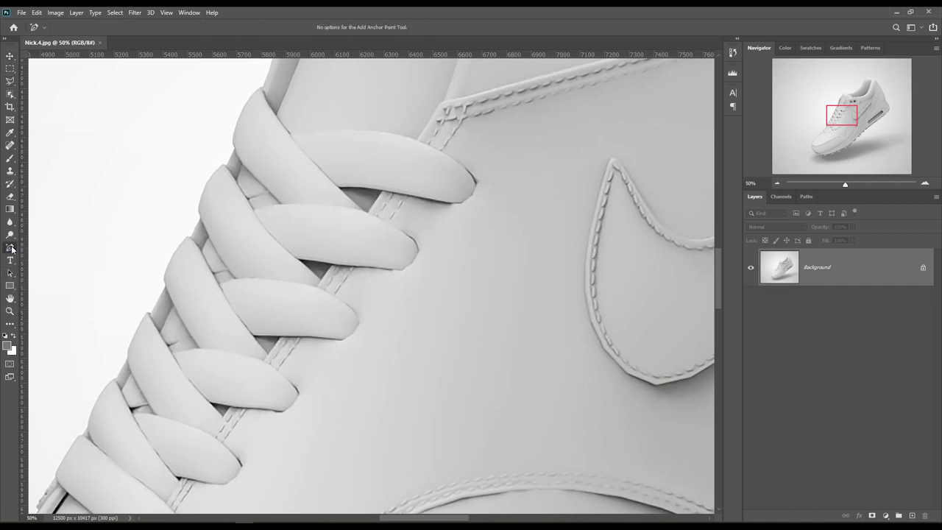
{"action": "left_click", "coordinate": [12, 250]}
{"action": "left_click", "coordinate": [45, 247]}
{"action": "scroll", "coordinate": [238, 216], "scroll_direction": "up", "scroll_amount": 2}
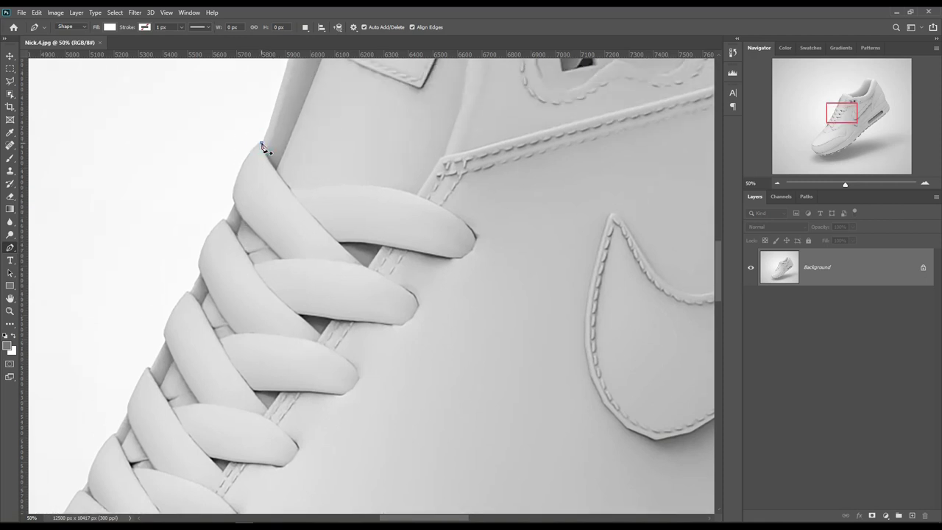
Step: Start the lace shape at the top lace and outline the upper laces
{"action": "left_click", "coordinate": [262, 144]}
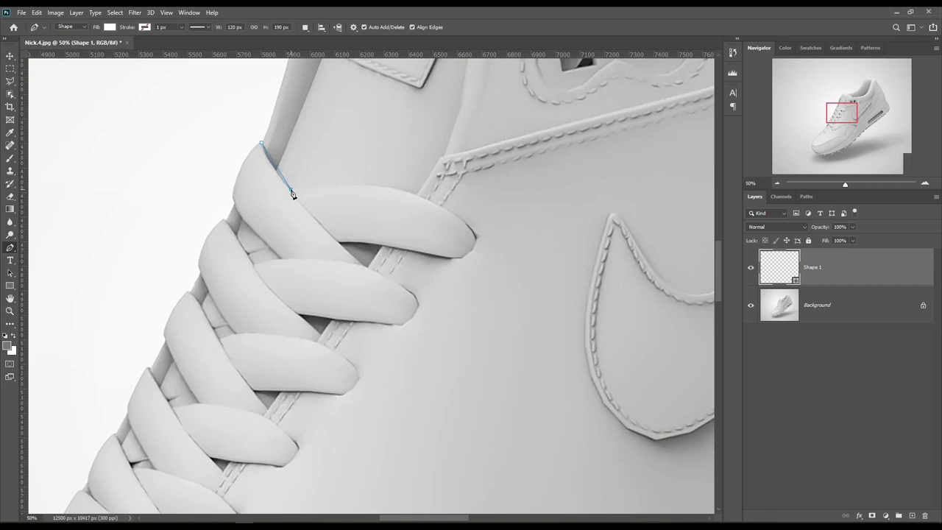
{"action": "left_click", "coordinate": [476, 239]}
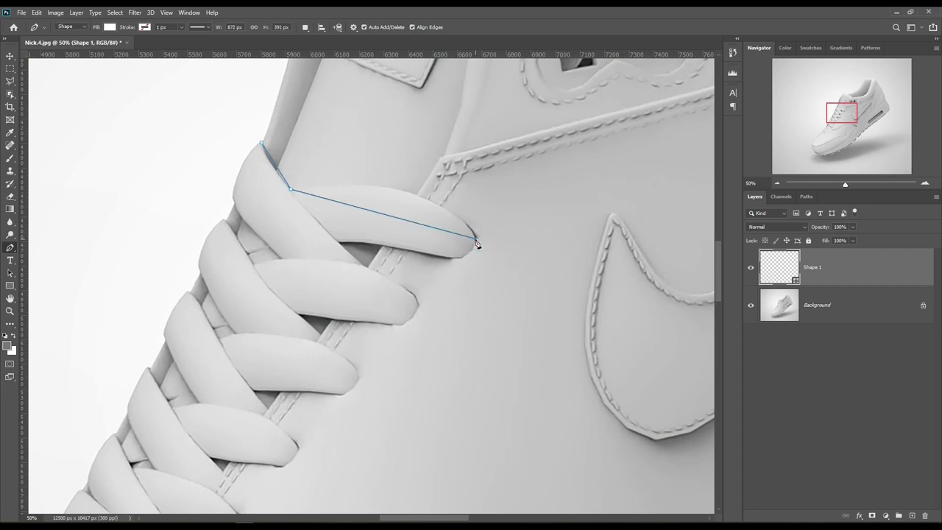
{"action": "left_click", "coordinate": [462, 257]}
{"action": "left_click", "coordinate": [338, 242]}
{"action": "left_click", "coordinate": [367, 265]}
{"action": "left_click", "coordinate": [417, 304]}
Step: Continue the lace outline down along the lace tips
{"action": "left_click", "coordinate": [401, 323]}
{"action": "left_click", "coordinate": [298, 314]}
{"action": "left_click", "coordinate": [359, 376]}
{"action": "left_click", "coordinate": [253, 390]}
{"action": "left_click", "coordinate": [296, 447]}
{"action": "left_click", "coordinate": [282, 465]}
{"action": "left_click", "coordinate": [211, 458]}
{"action": "left_click", "coordinate": [214, 486]}
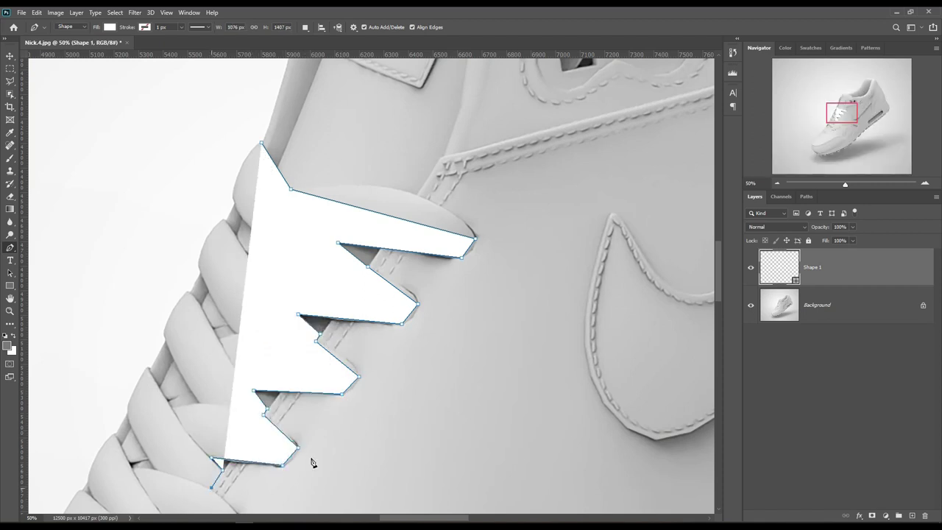
Step: Extend the outline to the bottom lace and up the left edge, setting opacity to 0%
{"action": "scroll", "coordinate": [214, 486], "scroll_direction": "down", "scroll_amount": 3}
{"action": "left_click", "coordinate": [240, 293]}
{"action": "left_click", "coordinate": [177, 304]}
{"action": "left_click", "coordinate": [173, 381]}
{"action": "left_click", "coordinate": [131, 370]}
{"action": "left_click", "coordinate": [64, 318]}
{"action": "left_click", "coordinate": [57, 296]}
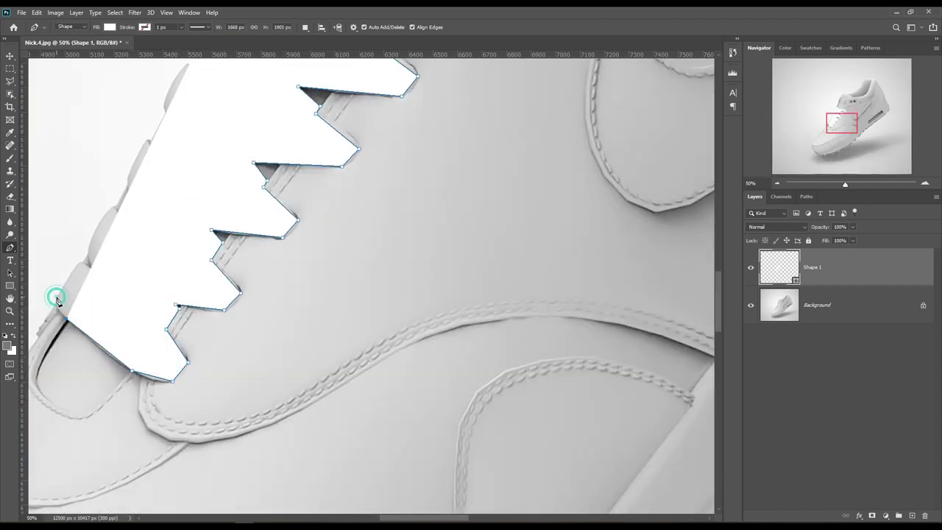
{"action": "key", "text": "0"}
{"action": "key", "text": "0"}
Step: Trace up the left lace edge and close Shape 1 at its starting point
{"action": "left_click", "coordinate": [75, 265]}
{"action": "left_click", "coordinate": [116, 205]}
{"action": "scroll", "coordinate": [125, 231], "scroll_direction": "up", "scroll_amount": 3}
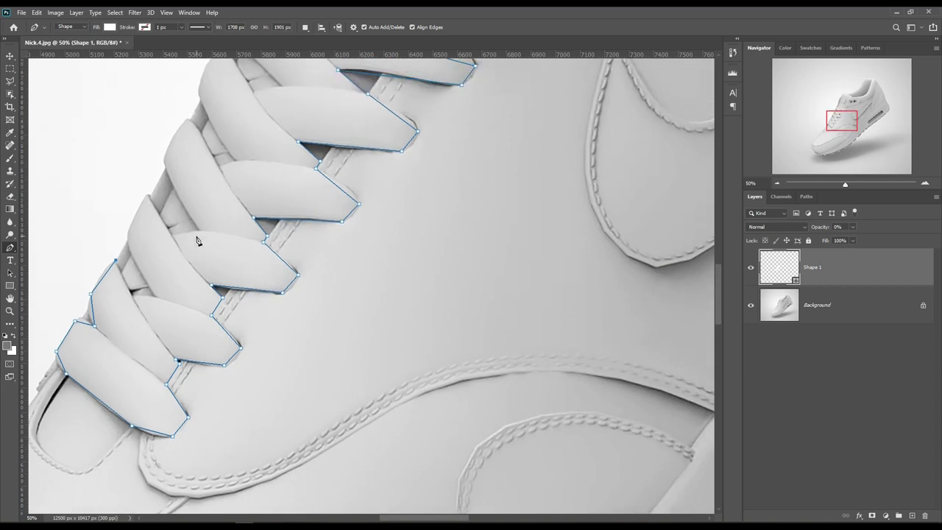
{"action": "left_click", "coordinate": [163, 234]}
{"action": "left_click", "coordinate": [190, 198]}
{"action": "scroll", "coordinate": [200, 179], "scroll_direction": "up", "scroll_amount": 2}
{"action": "left_click", "coordinate": [223, 185]}
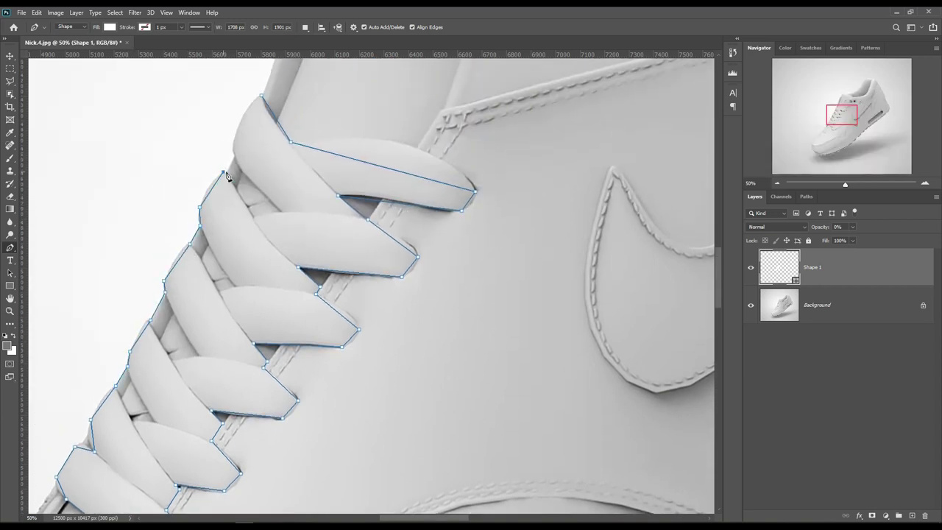
{"action": "left_click", "coordinate": [261, 139]}
Step: Zoom in and add anchor points along the lower and middle lace edges
{"action": "scroll", "coordinate": [209, 314], "scroll_direction": "up", "scroll_amount": 1}
{"action": "key", "text": "ctrl+plus"}
{"action": "scroll", "coordinate": [221, 314], "scroll_direction": "up", "scroll_amount": 1}
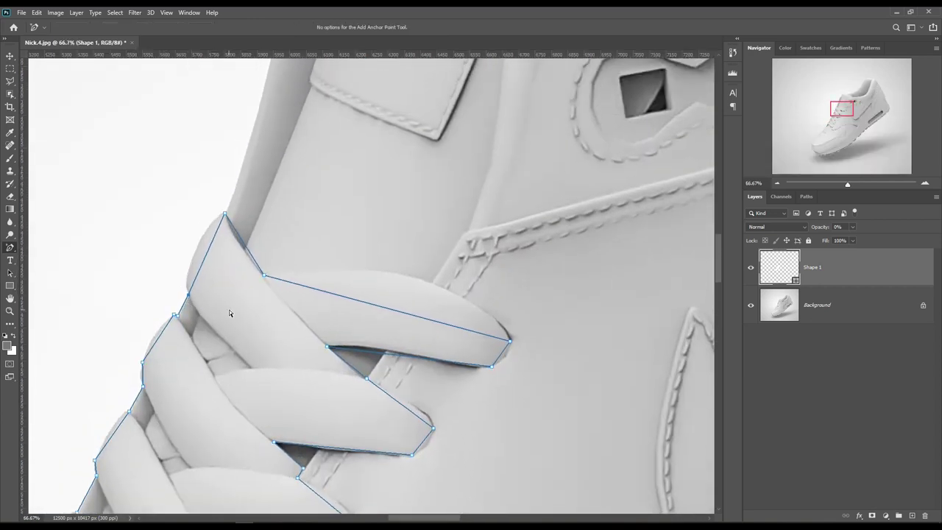
{"action": "scroll", "coordinate": [175, 310], "scroll_direction": "down", "scroll_amount": 1}
{"action": "scroll", "coordinate": [177, 345], "scroll_direction": "down", "scroll_amount": 1}
{"action": "scroll", "coordinate": [155, 294], "scroll_direction": "down", "scroll_amount": 1}
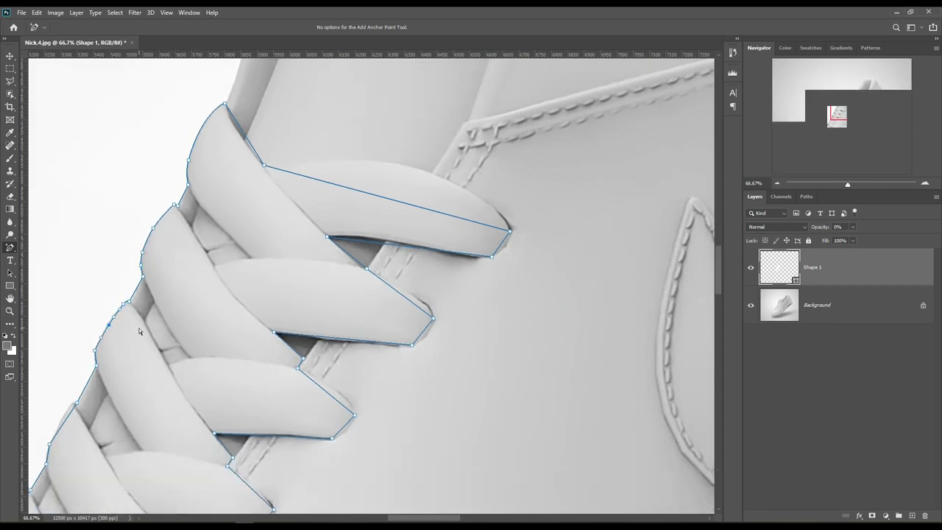
{"action": "scroll", "coordinate": [133, 247], "scroll_direction": "down", "scroll_amount": 1}
{"action": "scroll", "coordinate": [463, 234], "scroll_direction": "down", "scroll_amount": 3}
{"action": "scroll", "coordinate": [464, 233], "scroll_direction": "left", "scroll_amount": 5}
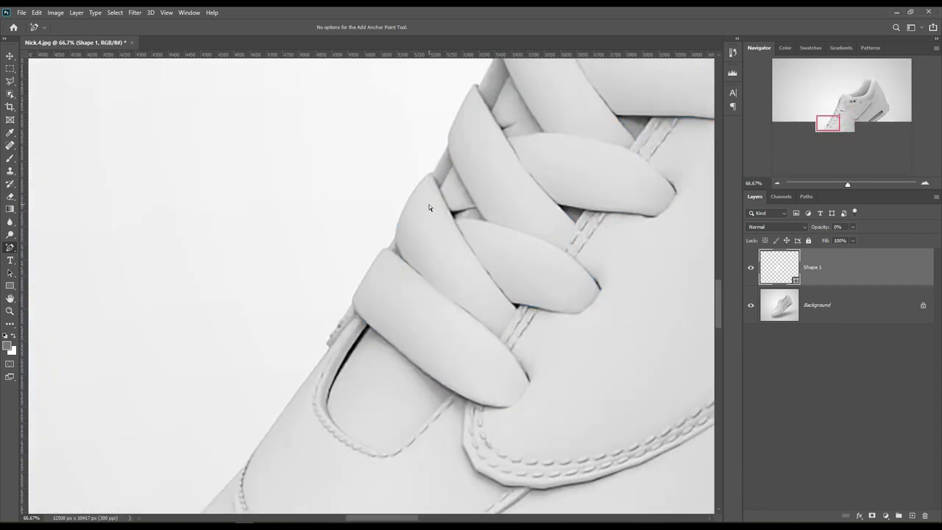
{"action": "left_click", "coordinate": [393, 242]}
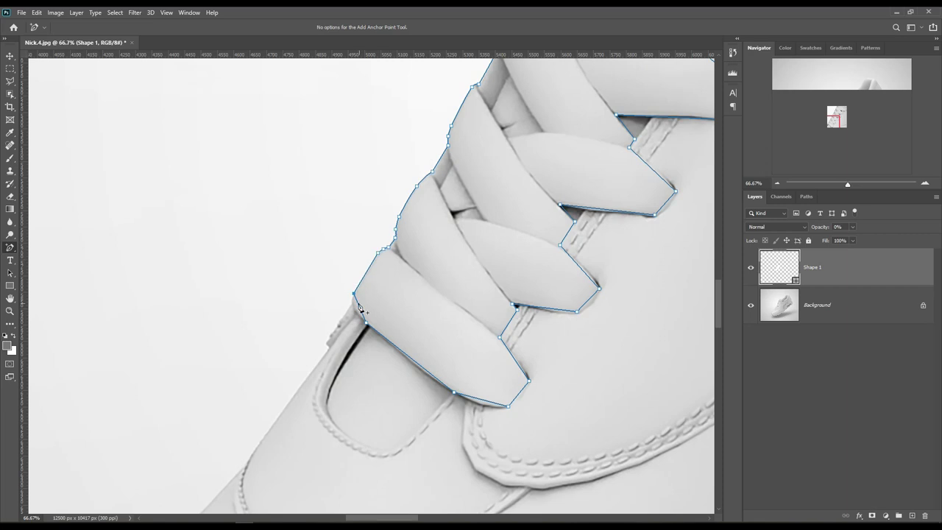
{"action": "left_click", "coordinate": [411, 360]}
{"action": "scroll", "coordinate": [516, 342], "scroll_direction": "up", "scroll_amount": 1}
{"action": "left_click", "coordinate": [551, 327]}
{"action": "left_click", "coordinate": [564, 328]}
Step: Drag anchors so the outline curves along the middle and upper lace edges
{"action": "left_click_drag", "start_coordinate": [590, 317], "coordinate": [601, 310]}
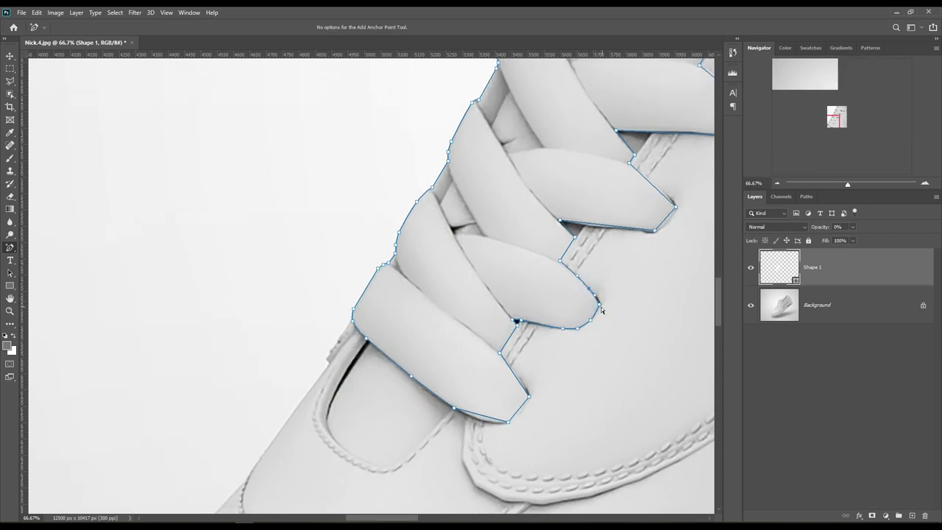
{"action": "left_click", "coordinate": [595, 226]}
{"action": "left_click", "coordinate": [651, 231]}
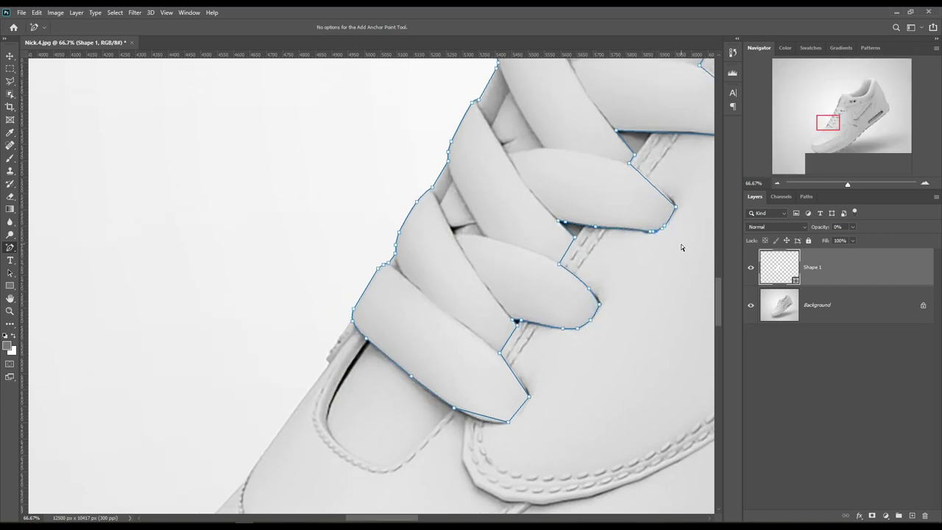
{"action": "left_click_drag", "start_coordinate": [681, 248], "coordinate": [357, 368]}
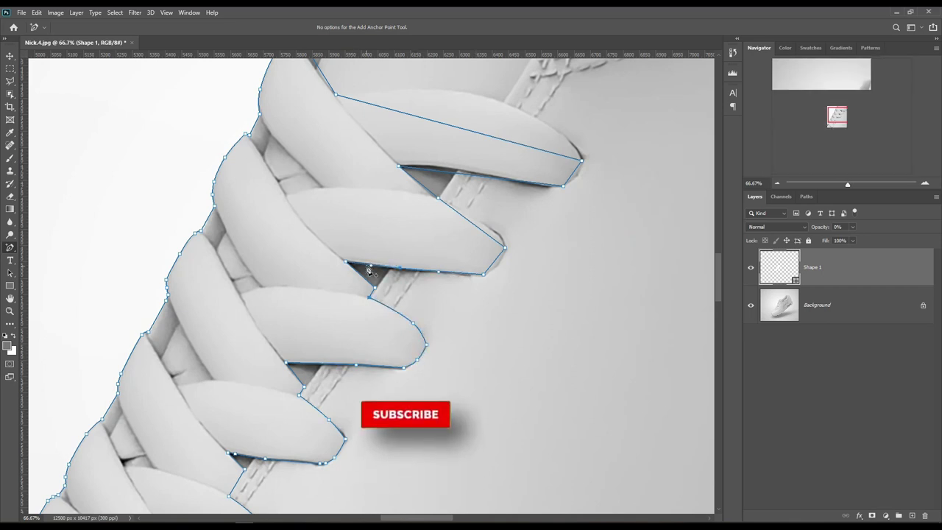
{"action": "left_click_drag", "start_coordinate": [464, 171], "coordinate": [488, 228]}
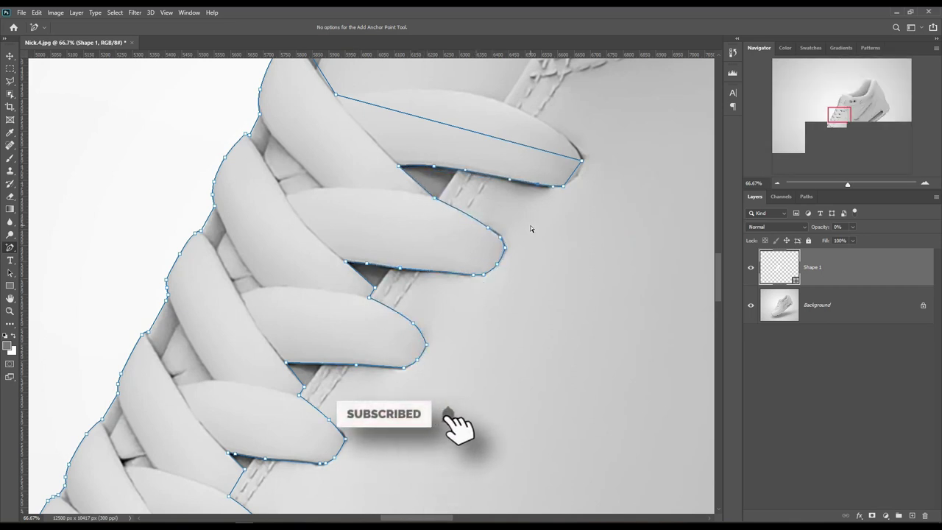
{"action": "scroll", "coordinate": [530, 229], "scroll_direction": "up", "scroll_amount": 1}
{"action": "left_click_drag", "start_coordinate": [491, 175], "coordinate": [492, 138]}
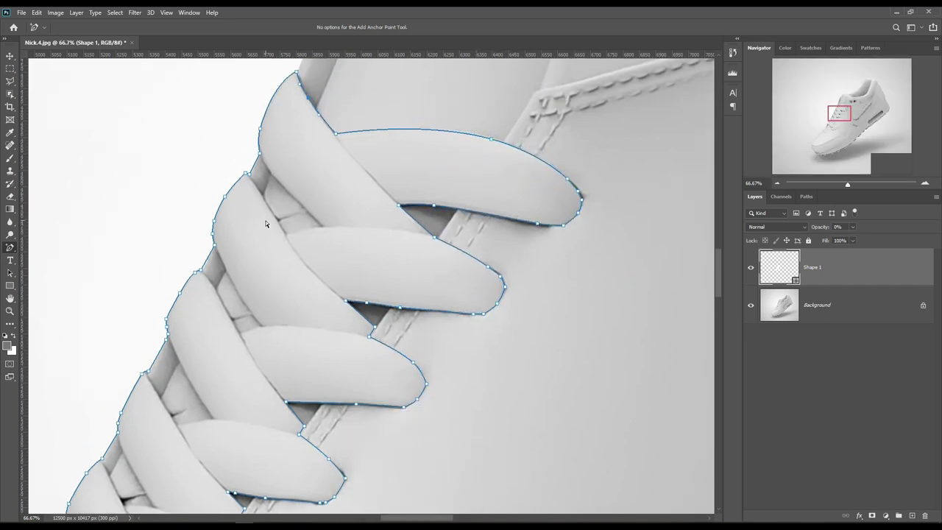
{"action": "left_click_drag", "start_coordinate": [267, 223], "coordinate": [89, 81]}
{"action": "key", "text": "ctrl+minus"}
{"action": "key", "text": "ctrl+minus"}
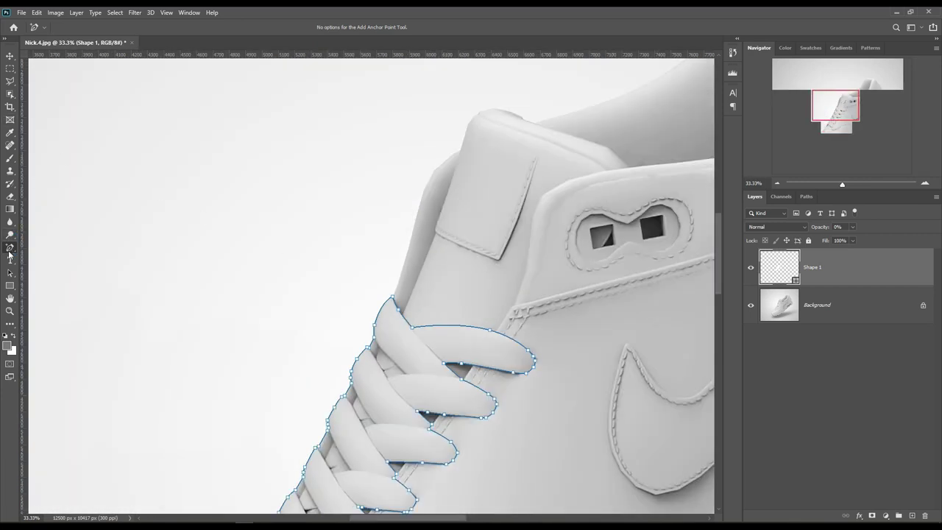
{"action": "left_click", "coordinate": [38, 252]}
Step: Draw Shape 2 along the collar edge, curving it to fit the shoe
{"action": "left_click", "coordinate": [406, 313]}
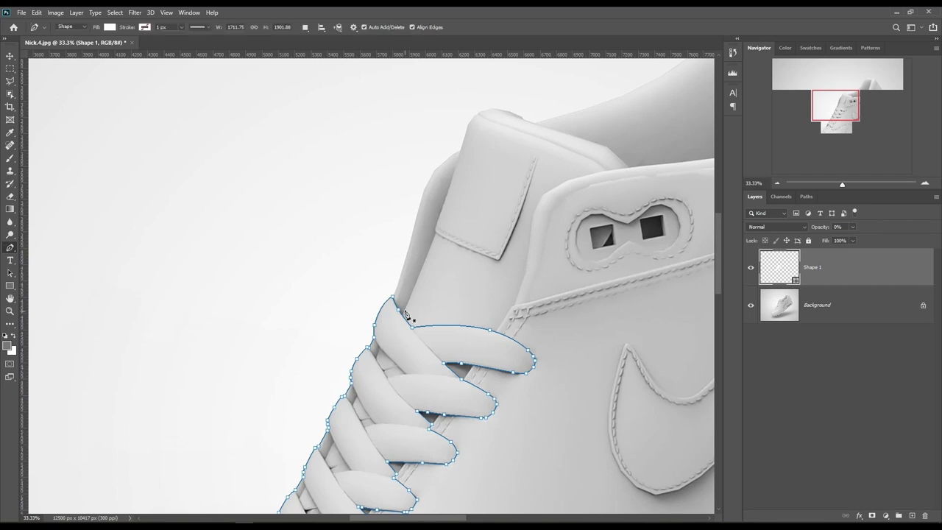
{"action": "left_click", "coordinate": [463, 155]}
{"action": "left_click", "coordinate": [404, 319]}
{"action": "left_click", "coordinate": [395, 300]}
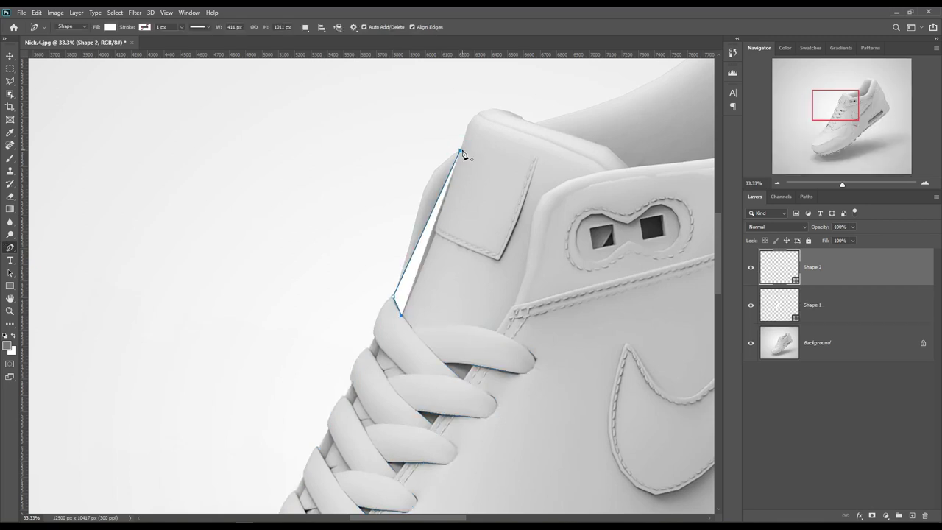
{"action": "key", "text": "ctrl+plus"}
{"action": "left_click_drag", "start_coordinate": [454, 194], "coordinate": [471, 158]}
{"action": "left_click", "coordinate": [504, 146]}
{"action": "left_click", "coordinate": [425, 300]}
{"action": "left_click", "coordinate": [468, 263]}
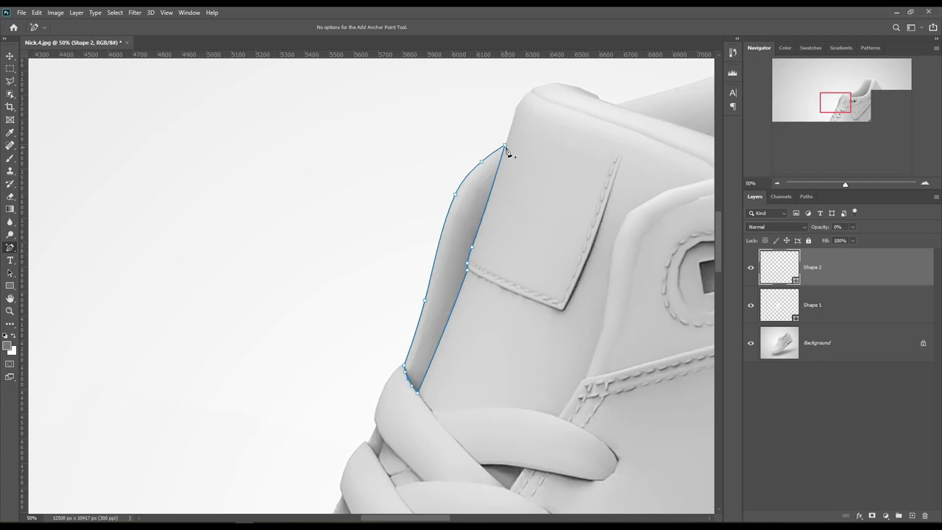
Step: Above Background, start Shape 3 at the tongue top and outline it around the collar
{"action": "scroll", "coordinate": [371, 284], "scroll_direction": "right", "scroll_amount": 5}
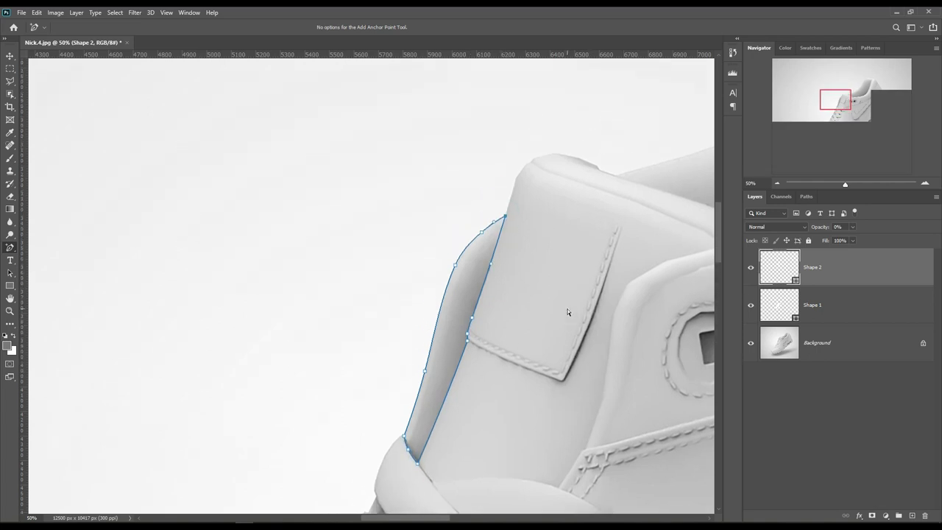
{"action": "scroll", "coordinate": [372, 284], "scroll_direction": "up", "scroll_amount": 2}
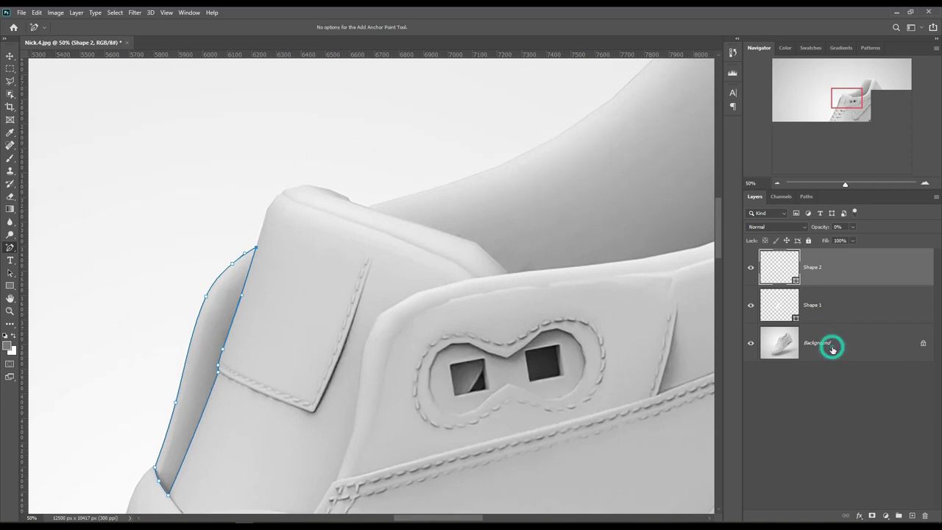
{"action": "left_click", "coordinate": [832, 349]}
{"action": "right_click", "coordinate": [10, 251]}
{"action": "left_click", "coordinate": [55, 247]}
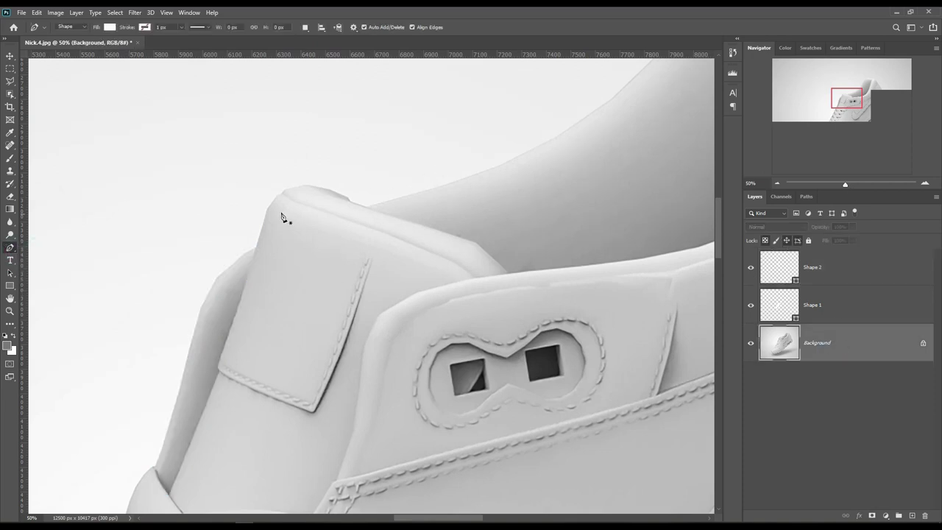
{"action": "left_click", "coordinate": [281, 194]}
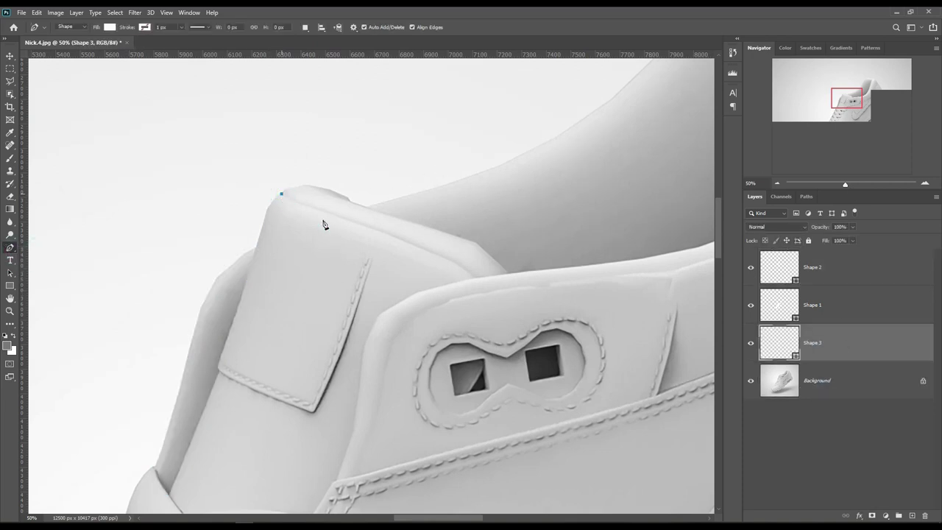
{"action": "left_click", "coordinate": [473, 277]}
{"action": "left_click_drag", "start_coordinate": [420, 520], "coordinate": [453, 520]}
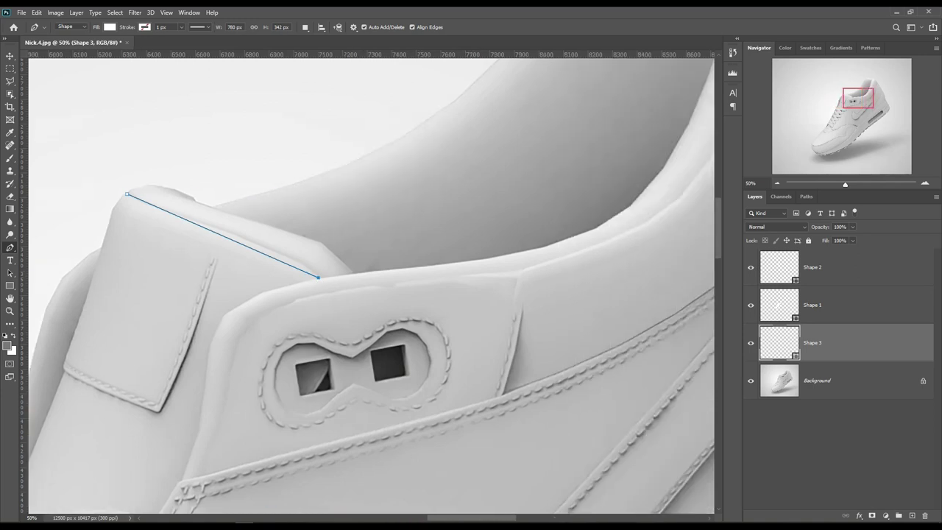
{"action": "left_click", "coordinate": [107, 369]}
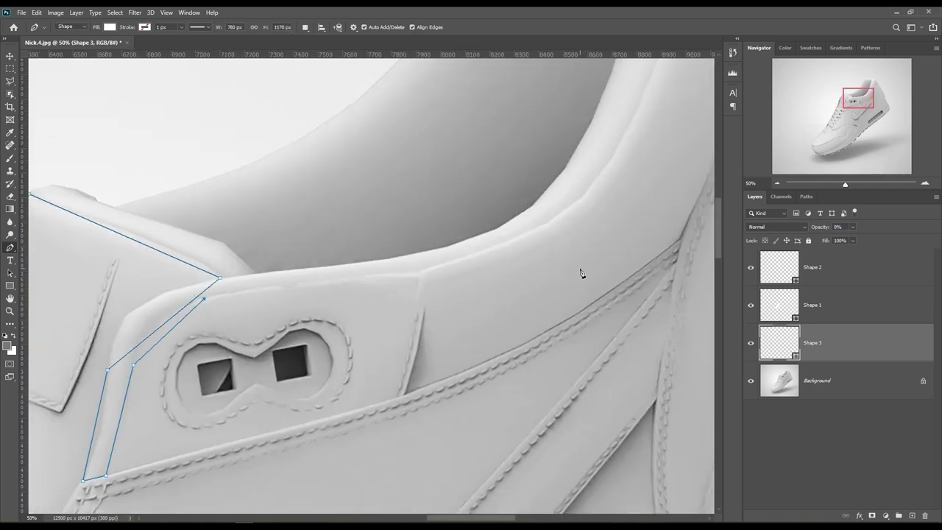
{"action": "left_click", "coordinate": [564, 125]}
{"action": "left_click", "coordinate": [925, 183]}
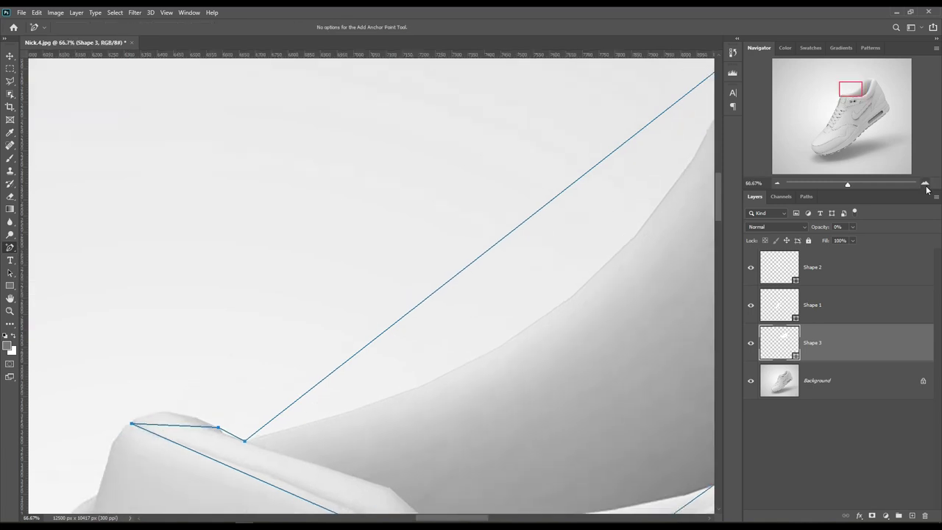
{"action": "left_click", "coordinate": [925, 184]}
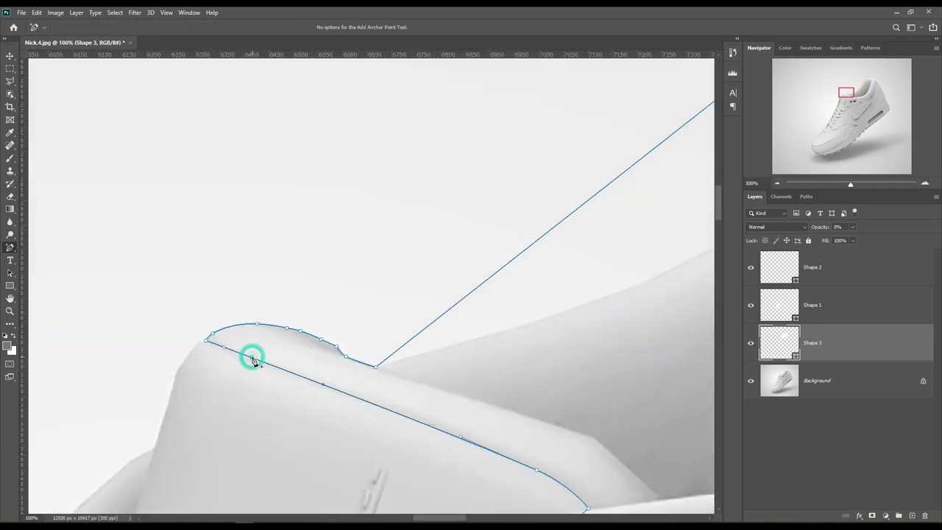
Step: Adjust anchors on Shape 3's outline along the collar section
{"action": "left_click_drag", "start_coordinate": [247, 358], "coordinate": [395, 208]}
{"action": "scroll", "coordinate": [368, 265], "scroll_direction": "down", "scroll_amount": 3}
{"action": "left_click_drag", "start_coordinate": [339, 319], "coordinate": [327, 324]}
{"action": "left_click_drag", "start_coordinate": [384, 315], "coordinate": [397, 310]}
{"action": "scroll", "coordinate": [385, 316], "scroll_direction": "up", "scroll_amount": 3}
{"action": "left_click_drag", "start_coordinate": [457, 196], "coordinate": [562, 160]}
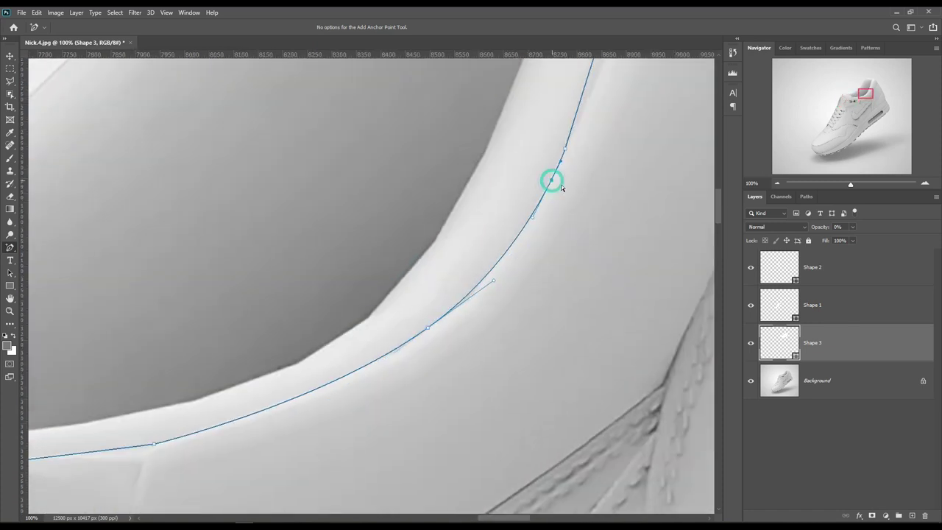
Step: Round the tongue's top-right corner into a smooth curve and review the collar outline
{"action": "left_click", "coordinate": [868, 85]}
{"action": "scroll", "coordinate": [527, 157], "scroll_direction": "up", "scroll_amount": 1}
{"action": "left_click_drag", "start_coordinate": [508, 184], "coordinate": [527, 157]}
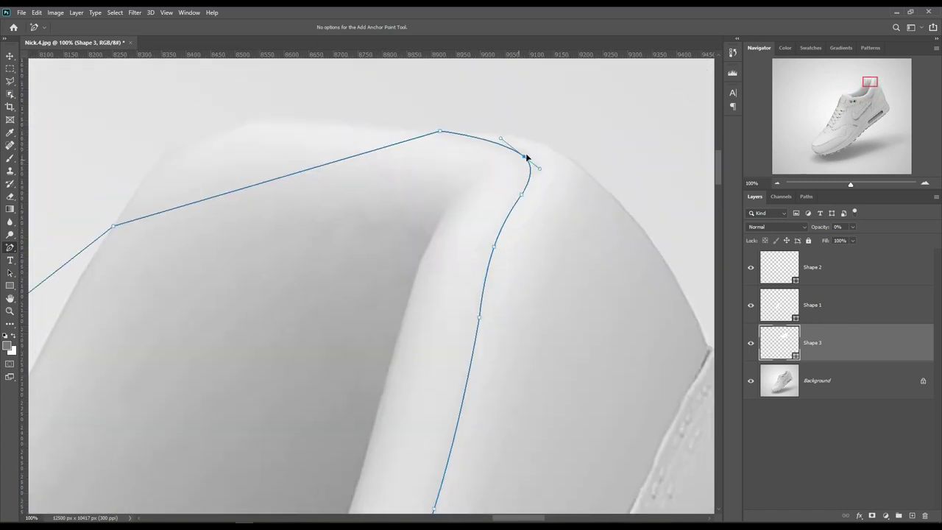
{"action": "mouse_move", "coordinate": [440, 134]}
{"action": "left_mouse_down"}
{"action": "mouse_move", "coordinate": [336, 118]}
{"action": "mouse_move", "coordinate": [206, 141]}
{"action": "left_mouse_up"}
{"action": "scroll", "coordinate": [336, 294], "scroll_direction": "down", "scroll_amount": 1}
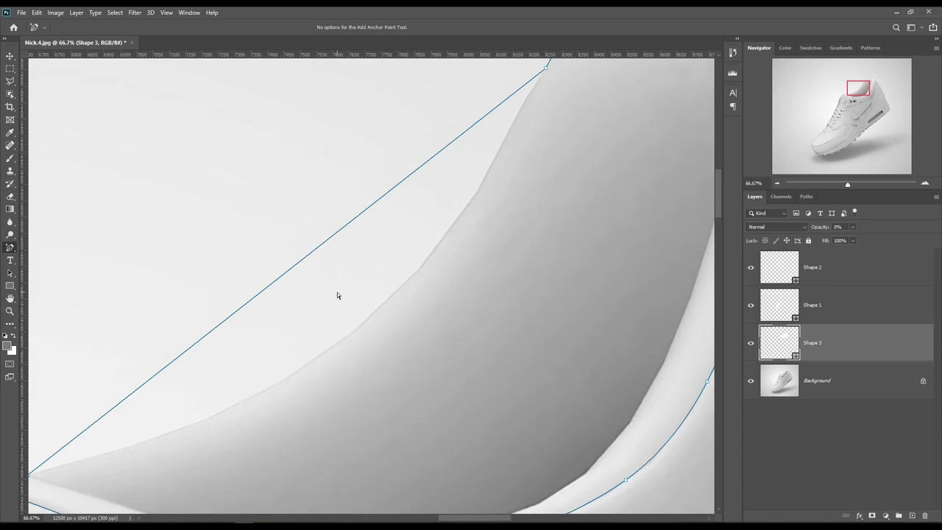
{"action": "scroll", "coordinate": [566, 217], "scroll_direction": "down", "scroll_amount": 1}
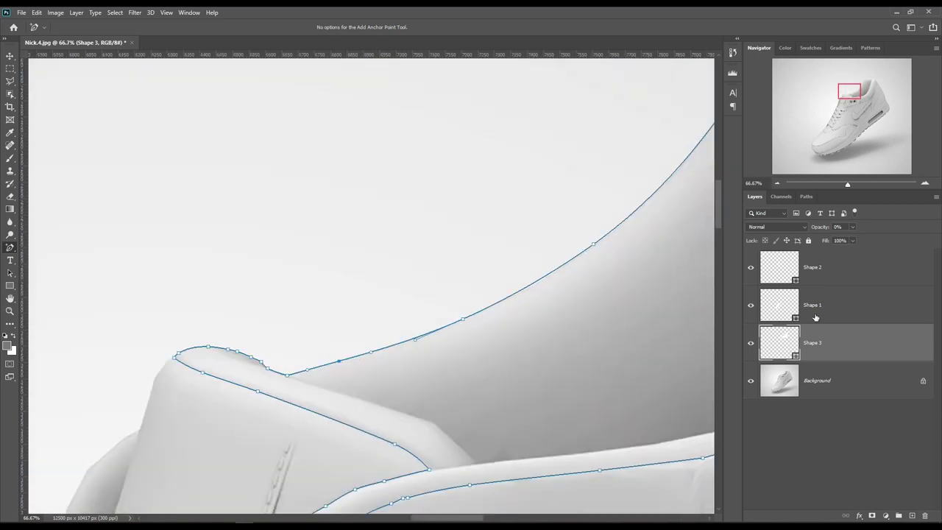
{"action": "left_click_drag", "start_coordinate": [500, 410], "coordinate": [659, 317]}
{"action": "scroll", "coordinate": [658, 316], "scroll_direction": "down", "scroll_amount": 1}
{"action": "left_click_drag", "start_coordinate": [515, 331], "coordinate": [525, 268]}
Step: Confirm Shape 2's grey fill colour and raise its opacity to 40%
{"action": "left_click", "coordinate": [796, 322]}
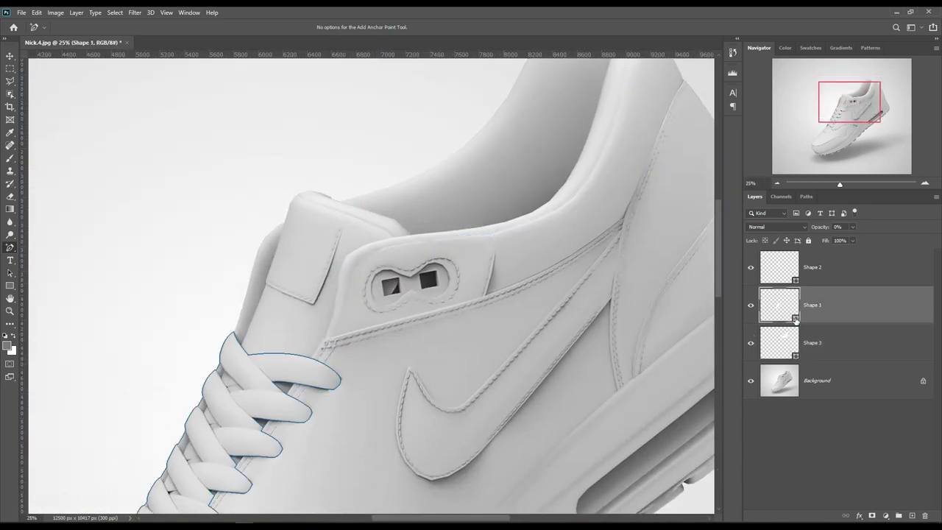
{"action": "left_click", "coordinate": [795, 281]}
{"action": "double_click", "coordinate": [797, 283]}
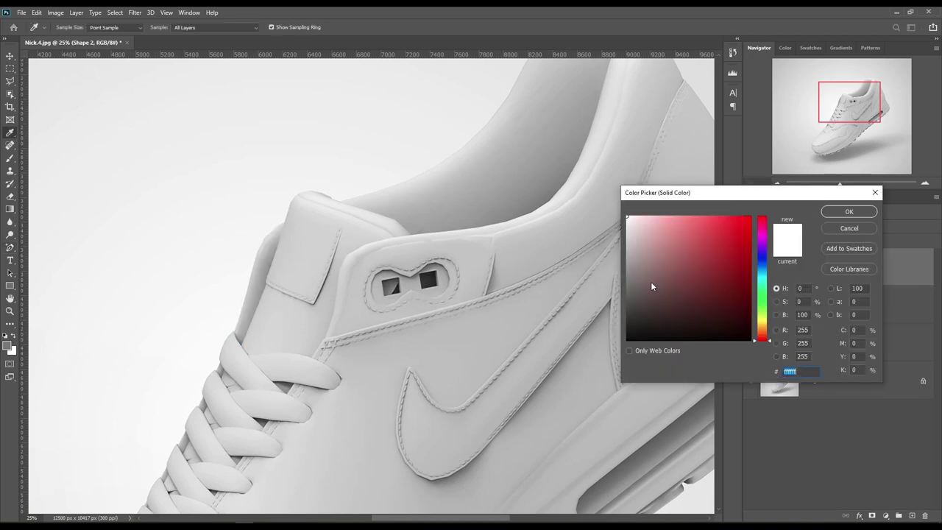
{"action": "left_click", "coordinate": [841, 210]}
{"action": "mouse_move", "coordinate": [817, 228]}
{"action": "left_mouse_down"}
{"action": "mouse_move", "coordinate": [837, 227]}
{"action": "mouse_move", "coordinate": [825, 229]}
{"action": "left_mouse_up"}
Step: Confirm grey fills for Shape 1 and Shape 3, showing them at 52% and 56% opacity
{"action": "double_click", "coordinate": [795, 318]}
{"action": "left_click", "coordinate": [845, 210]}
{"action": "double_click", "coordinate": [796, 356]}
{"action": "left_click", "coordinate": [841, 210]}
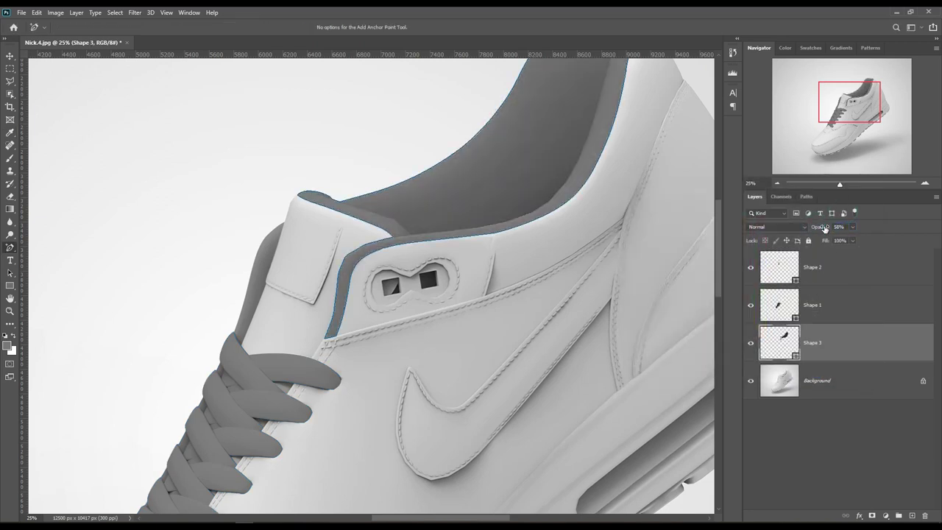
Step: Select Background and begin a new Pen shape in the opening below the laces
{"action": "left_click", "coordinate": [832, 384]}
{"action": "scroll", "coordinate": [480, 365], "scroll_direction": "down", "scroll_amount": 2}
{"action": "scroll", "coordinate": [480, 364], "scroll_direction": "down", "scroll_amount": 3}
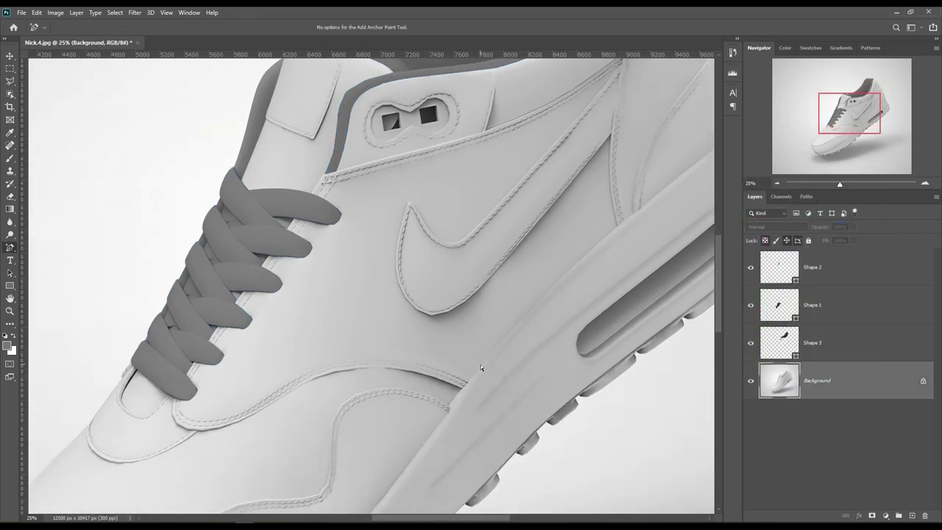
{"action": "scroll", "coordinate": [480, 364], "scroll_direction": "down", "scroll_amount": 2}
{"action": "scroll", "coordinate": [321, 377], "scroll_direction": "down", "scroll_amount": 1}
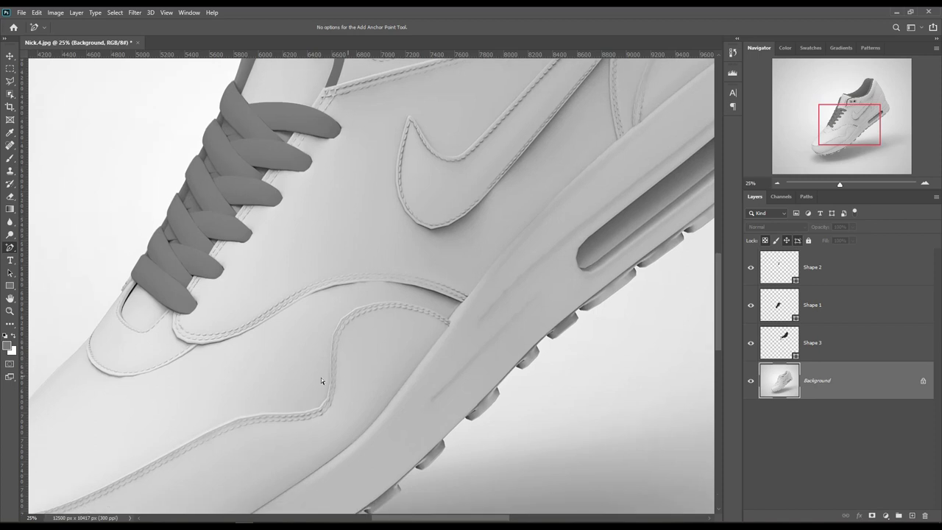
{"action": "scroll", "coordinate": [302, 310], "scroll_direction": "up", "scroll_amount": 1}
{"action": "scroll", "coordinate": [302, 307], "scroll_direction": "up", "scroll_amount": 1}
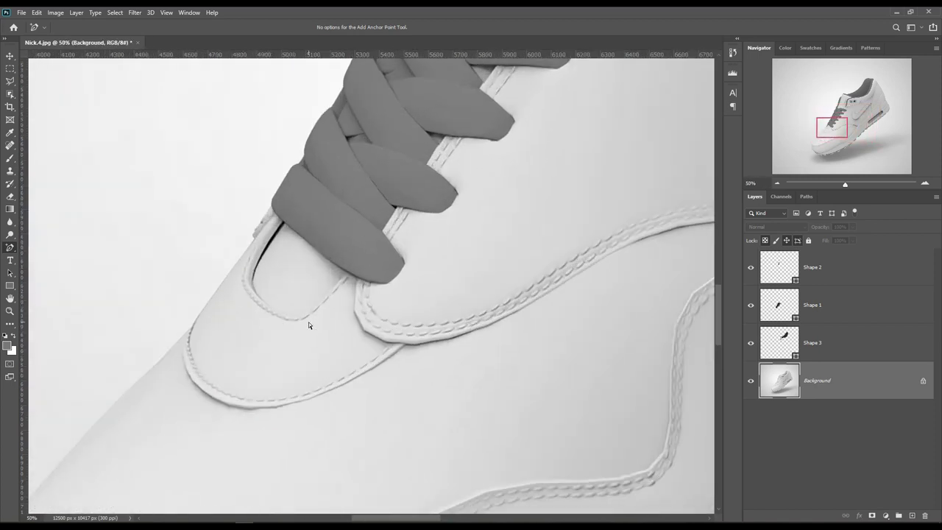
{"action": "left_click", "coordinate": [12, 251]}
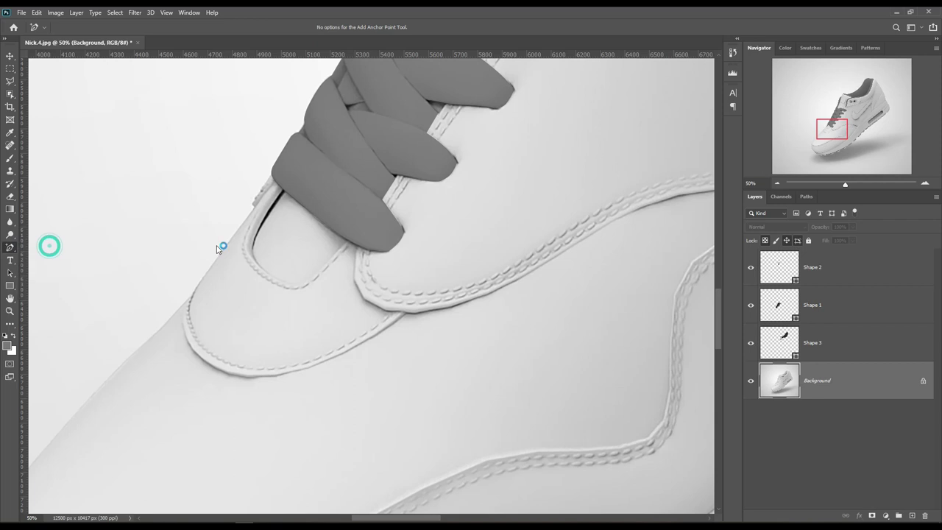
{"action": "left_click", "coordinate": [284, 193]}
Step: Close Shape 4 around the opening below the laces and curve its bottom edge
{"action": "left_click", "coordinate": [256, 262]}
{"action": "left_click", "coordinate": [318, 272]}
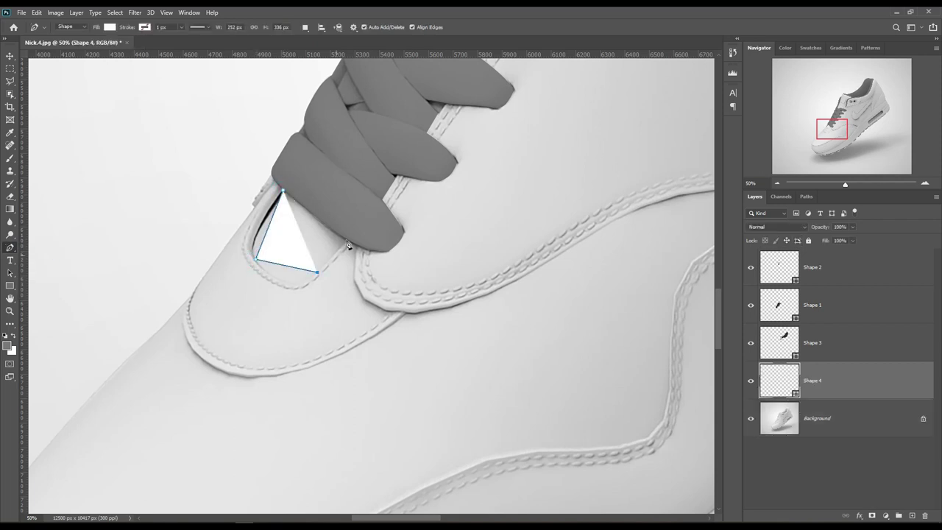
{"action": "left_click", "coordinate": [348, 240]}
{"action": "left_click", "coordinate": [284, 193]}
{"action": "left_click_drag", "start_coordinate": [291, 266], "coordinate": [292, 281]}
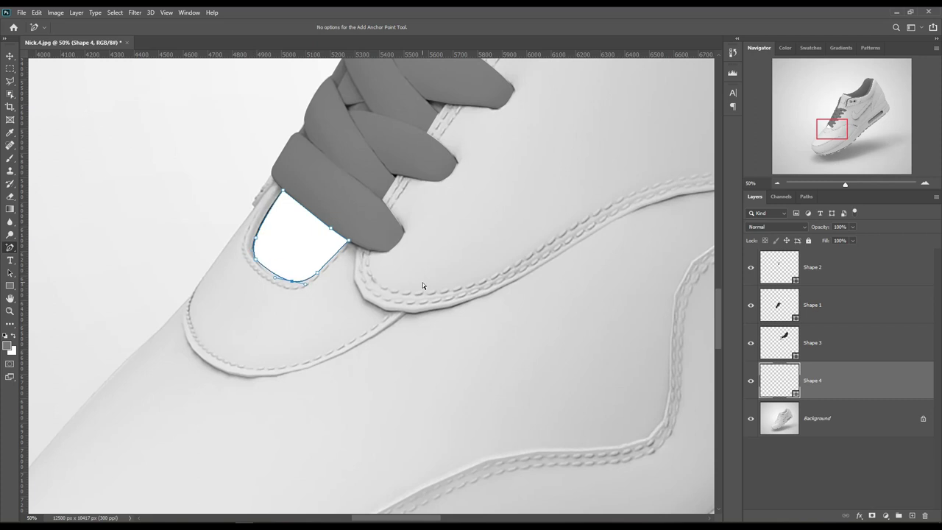
{"action": "scroll", "coordinate": [504, 247], "scroll_direction": "up", "scroll_amount": 10}
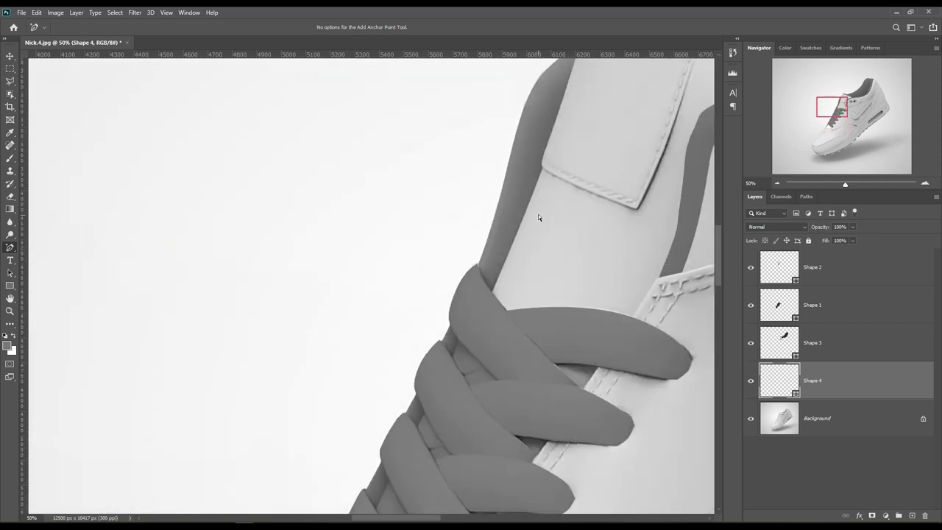
Step: Trace Shape 5 around the tongue top with the Pen Tool
{"action": "left_click", "coordinate": [36, 246]}
{"action": "left_click", "coordinate": [240, 401]}
{"action": "left_click", "coordinate": [292, 269]}
{"action": "left_click", "coordinate": [352, 101]}
{"action": "left_click", "coordinate": [545, 185]}
{"action": "left_click", "coordinate": [407, 387]}
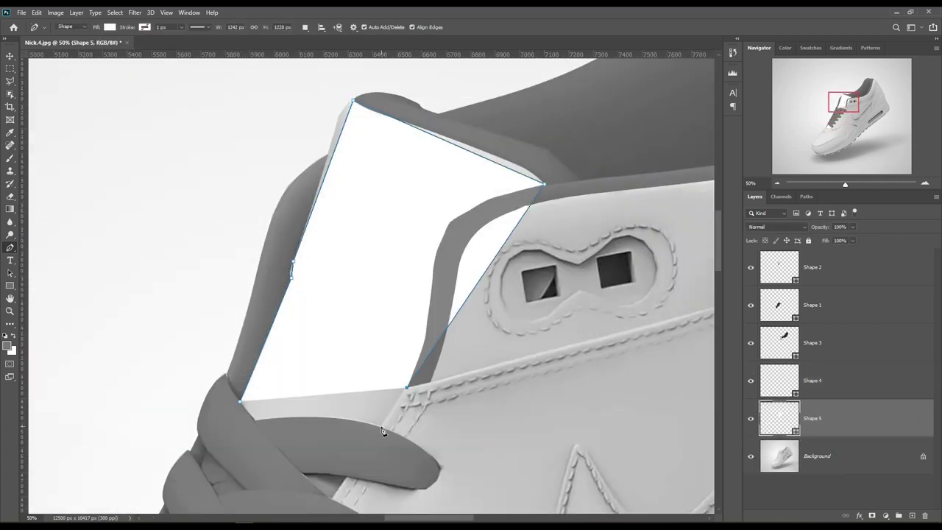
{"action": "left_click", "coordinate": [380, 425]}
{"action": "left_click", "coordinate": [255, 421]}
{"action": "left_click", "coordinate": [241, 401]}
Step: Set Shape 5 to 0% opacity and add anchor points fitting it to the tongue top
{"action": "right_click", "coordinate": [10, 247]}
{"action": "left_click", "coordinate": [44, 276]}
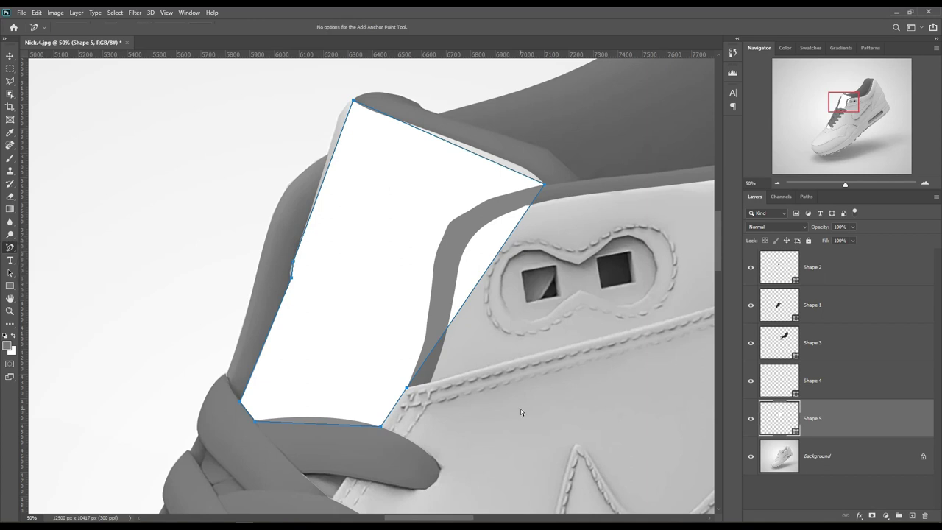
{"action": "key", "text": "0"}
{"action": "key", "text": "0"}
{"action": "key", "text": "ctrl+1"}
{"action": "scroll", "coordinate": [305, 393], "scroll_direction": "down", "scroll_amount": 3}
{"action": "scroll", "coordinate": [263, 337], "scroll_direction": "up", "scroll_amount": 5}
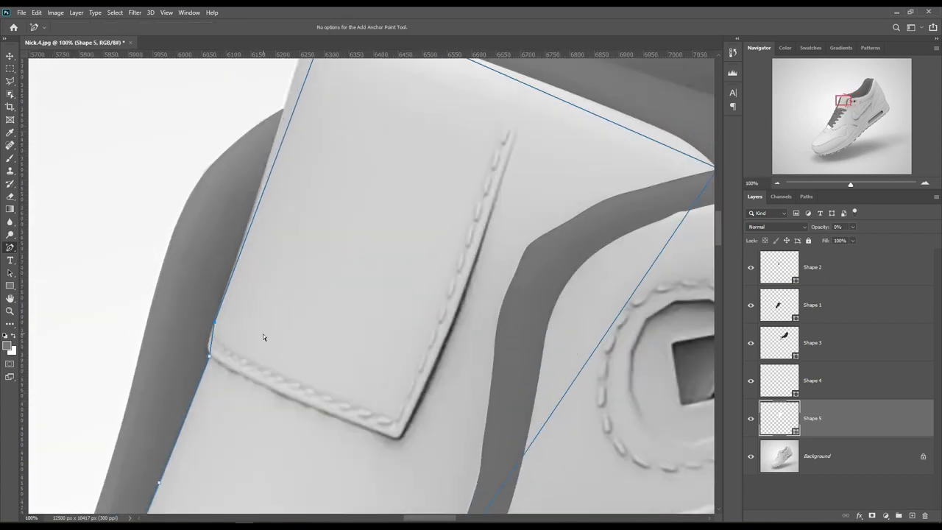
{"action": "scroll", "coordinate": [263, 338], "scroll_direction": "up", "scroll_amount": 4}
{"action": "scroll", "coordinate": [264, 337], "scroll_direction": "up", "scroll_amount": 2}
{"action": "left_click", "coordinate": [323, 220]}
{"action": "left_click", "coordinate": [611, 320]}
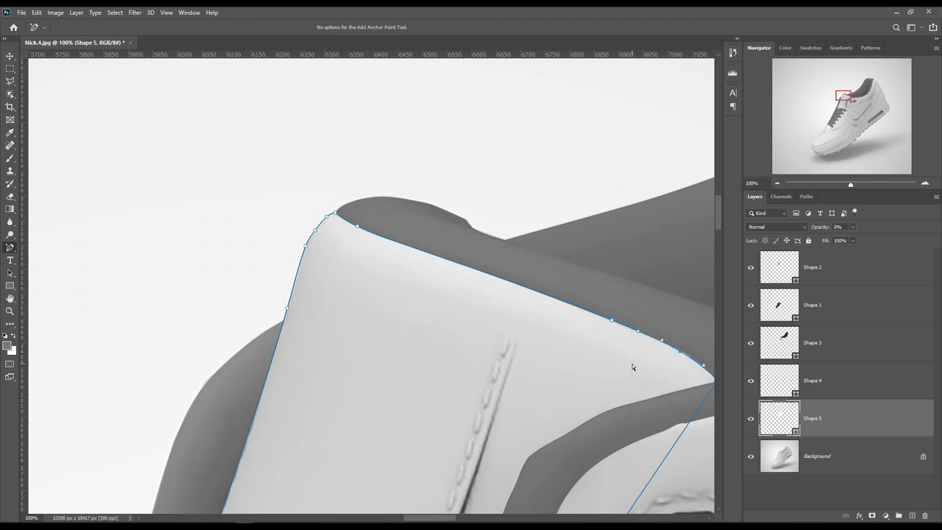
Step: Curve Shape 5's left edge along the collar beside the eyelets
{"action": "left_click_drag", "start_coordinate": [632, 367], "coordinate": [401, 234]}
{"action": "scroll", "coordinate": [315, 270], "scroll_direction": "down", "scroll_amount": 2}
{"action": "left_click", "coordinate": [215, 326]}
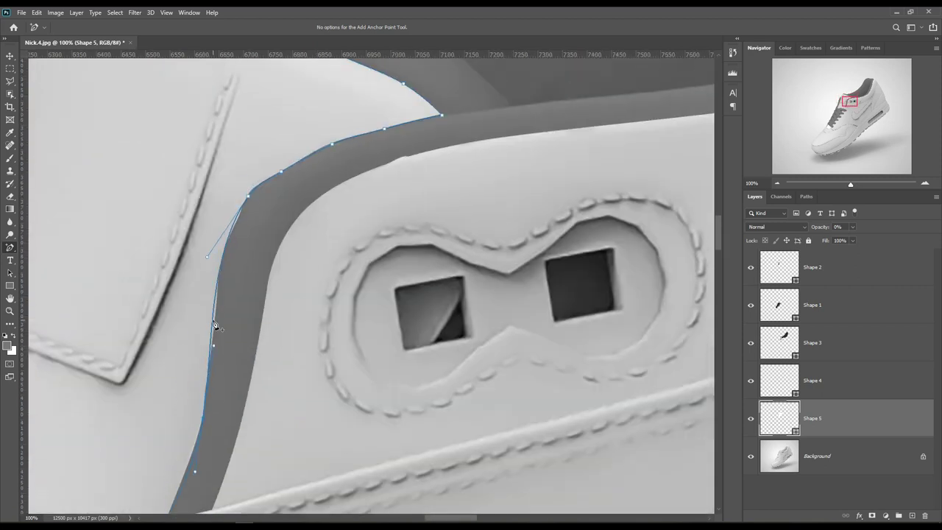
{"action": "scroll", "coordinate": [413, 263], "scroll_direction": "down", "scroll_amount": 1}
{"action": "scroll", "coordinate": [413, 264], "scroll_direction": "down", "scroll_amount": 2}
{"action": "scroll", "coordinate": [413, 264], "scroll_direction": "down", "scroll_amount": 1}
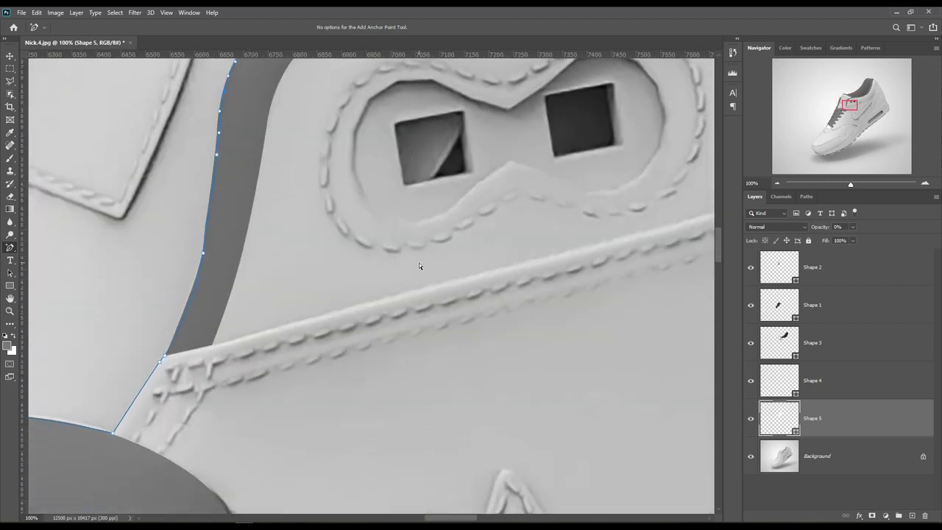
{"action": "scroll", "coordinate": [418, 267], "scroll_direction": "down", "scroll_amount": 2}
{"action": "scroll", "coordinate": [308, 300], "scroll_direction": "down", "scroll_amount": 1}
{"action": "scroll", "coordinate": [304, 304], "scroll_direction": "down", "scroll_amount": 1}
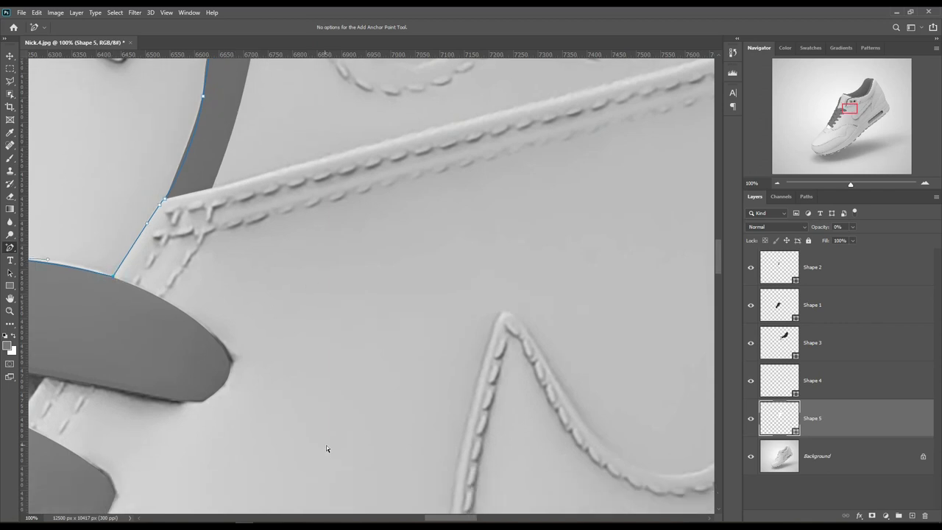
{"action": "left_click_drag", "start_coordinate": [452, 521], "coordinate": [423, 521]}
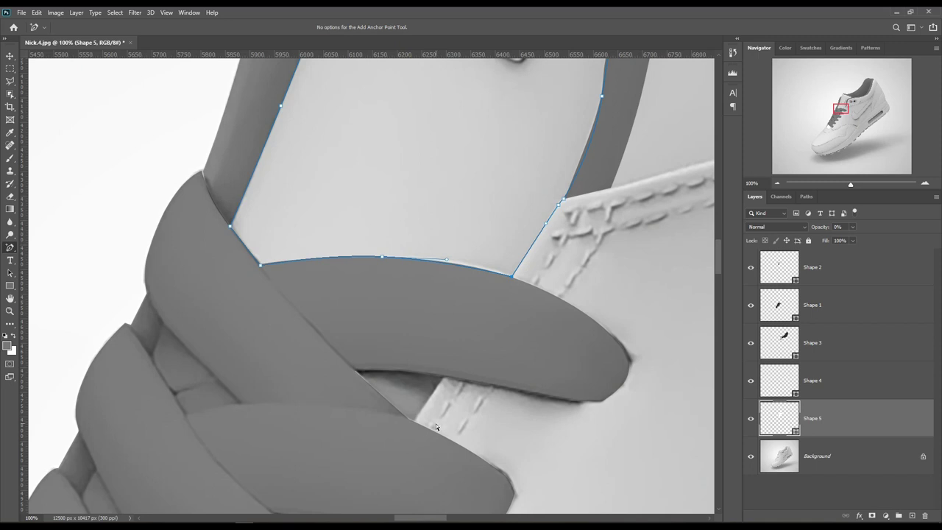
{"action": "key", "text": "ctrl+0"}
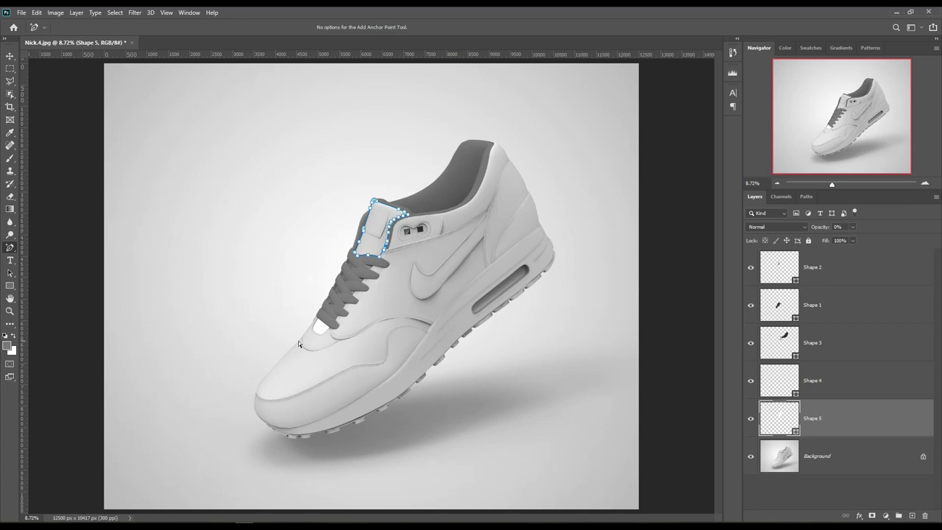
Step: Fill Shape 5 with pinkish red ff6363 and lower its opacity to 32%
{"action": "double_click", "coordinate": [793, 432]}
{"action": "type", "text": "ff6363"}
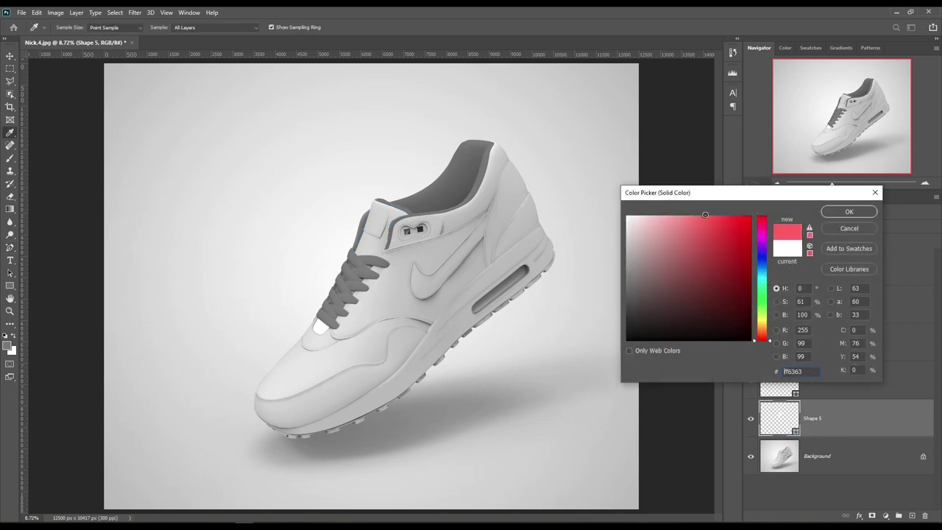
{"action": "left_click", "coordinate": [849, 211]}
{"action": "left_click_drag", "start_coordinate": [821, 231], "coordinate": [825, 233]}
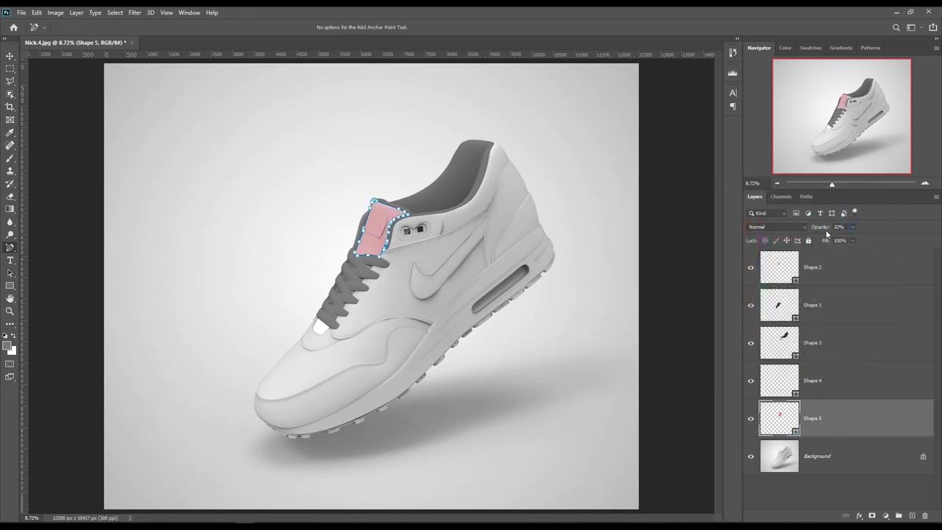
Step: Give Shape 4 a stronger red fill at 50% opacity
{"action": "double_click", "coordinate": [795, 390]}
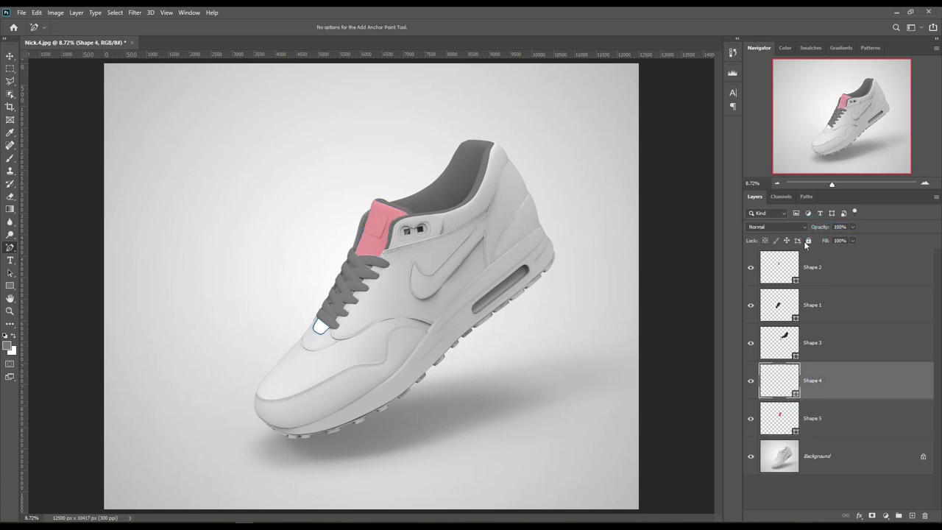
{"action": "left_click", "coordinate": [733, 213]}
{"action": "left_click", "coordinate": [849, 212]}
{"action": "left_click_drag", "start_coordinate": [819, 230], "coordinate": [816, 227]}
{"action": "left_click", "coordinate": [844, 446]}
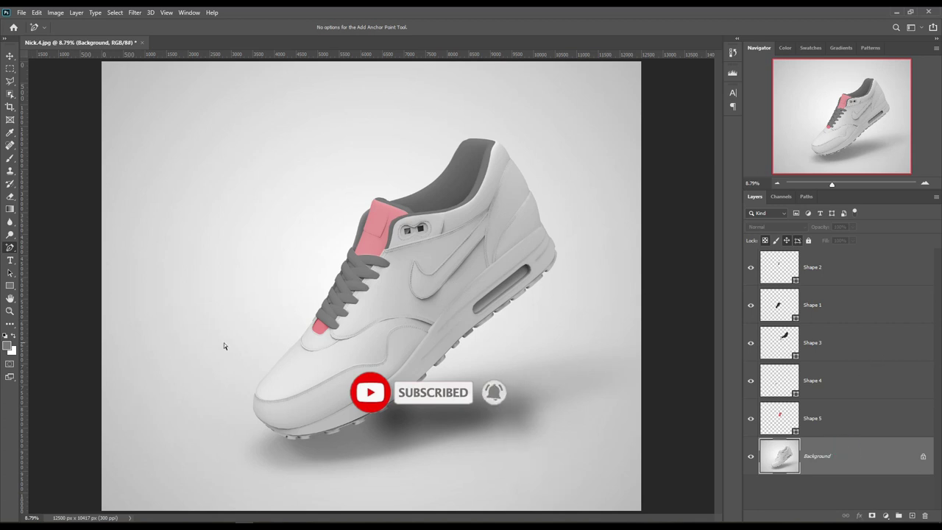
Step: Start Shape 6 beside the tongue and trace points around the toe and sole bottom
{"action": "key", "text": "ctrl+plus"}
{"action": "key", "text": "ctrl+plus"}
{"action": "key", "text": "ctrl+plus"}
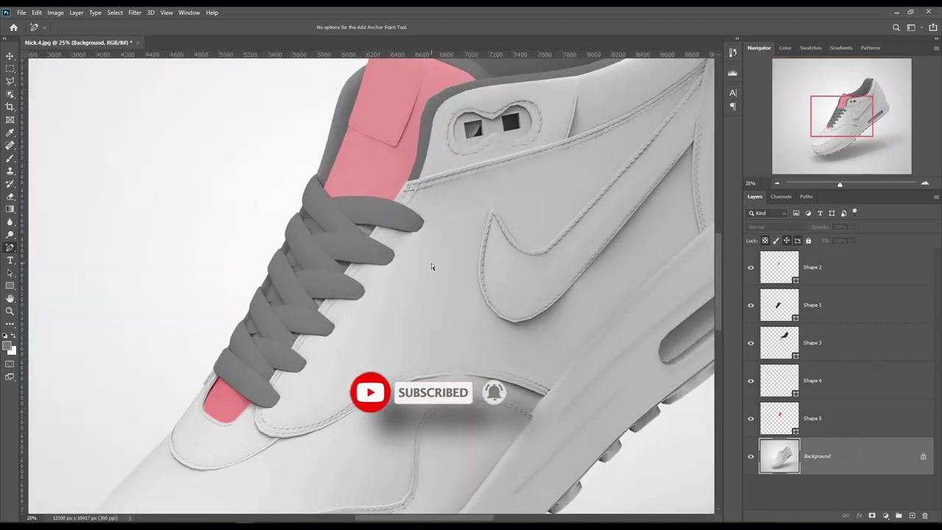
{"action": "right_click", "coordinate": [11, 248]}
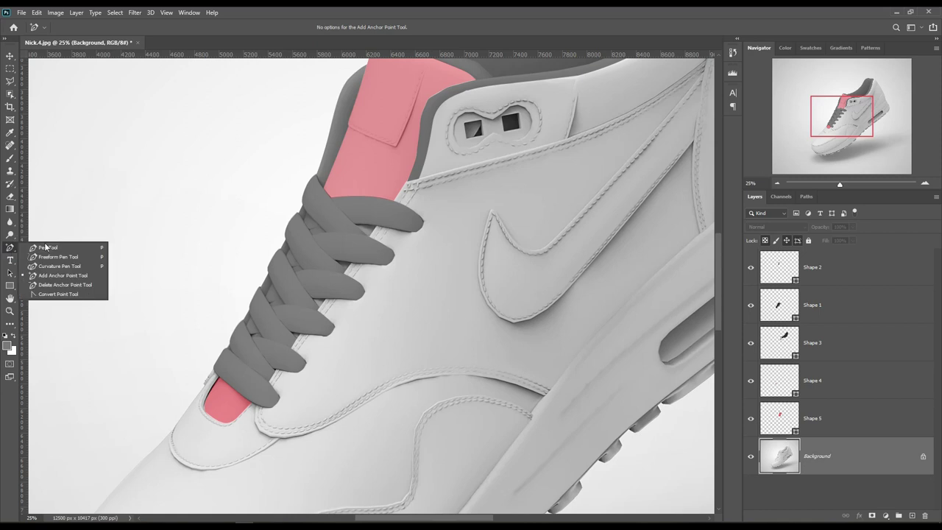
{"action": "left_click", "coordinate": [46, 248]}
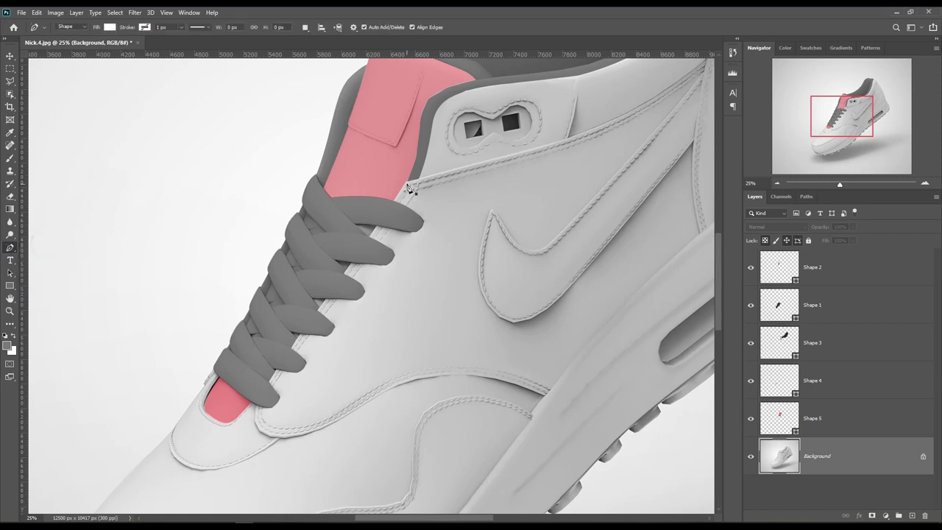
{"action": "left_click", "coordinate": [407, 183]}
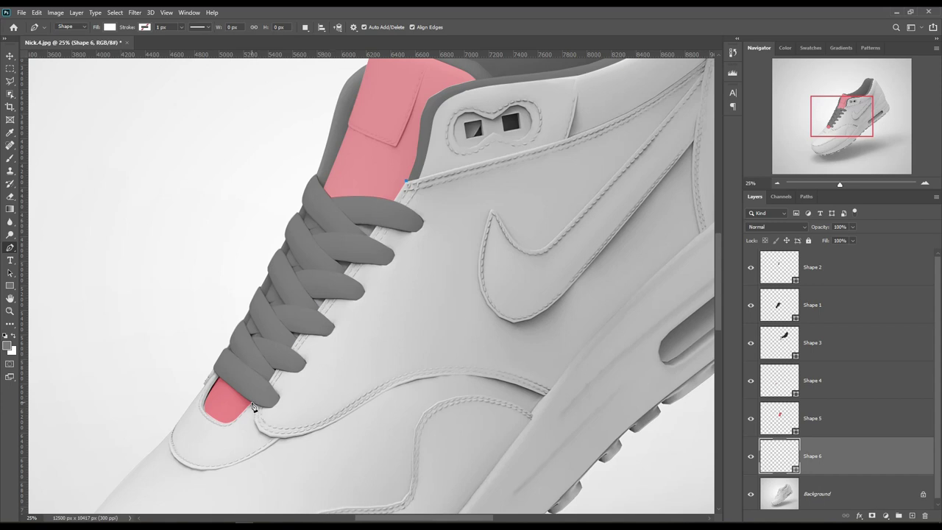
{"action": "left_click", "coordinate": [175, 435]}
{"action": "scroll", "coordinate": [175, 435], "scroll_direction": "down", "scroll_amount": 5}
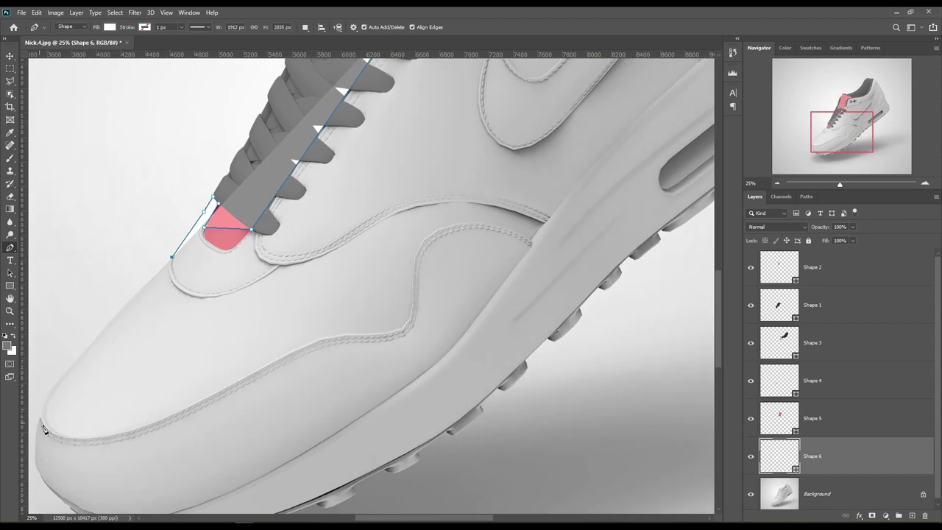
{"action": "left_click", "coordinate": [41, 354]}
{"action": "left_click", "coordinate": [68, 444]}
{"action": "left_click", "coordinate": [158, 478]}
{"action": "left_click", "coordinate": [197, 482]}
{"action": "left_click", "coordinate": [236, 466]}
{"action": "left_click", "coordinate": [253, 470]}
{"action": "left_click", "coordinate": [282, 457]}
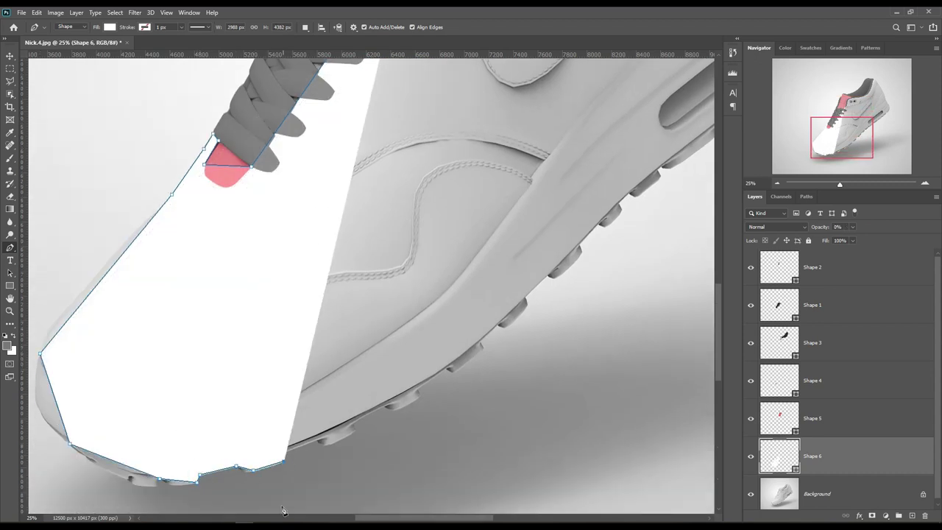
Step: Set Shape 6 to 0% opacity and close its outline around the heel and midsole
{"action": "key", "text": "0"}
{"action": "key", "text": "0"}
{"action": "left_click", "coordinate": [318, 440]}
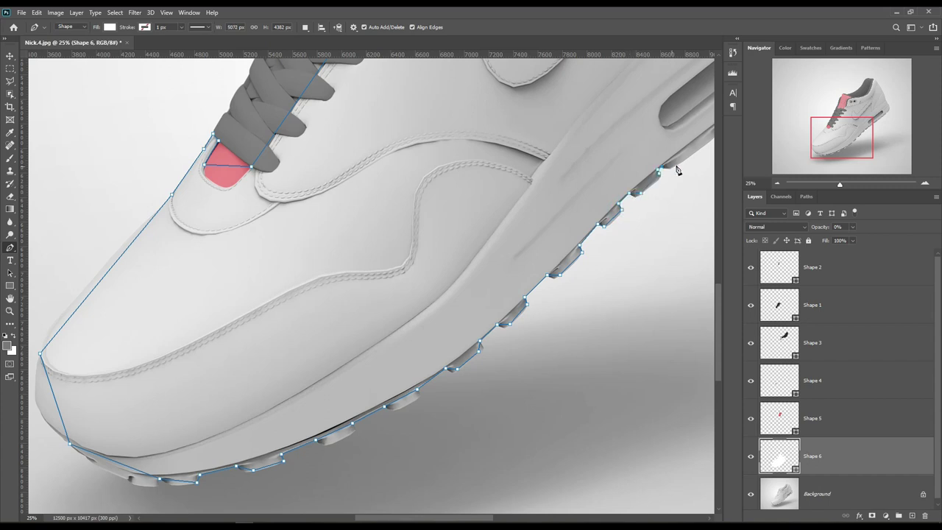
{"action": "left_click_drag", "start_coordinate": [678, 170], "coordinate": [483, 175]}
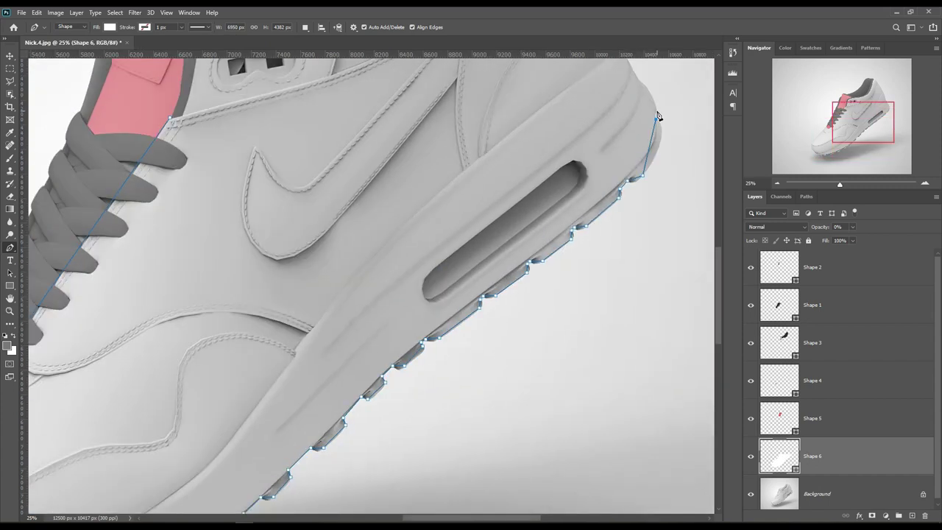
{"action": "left_click", "coordinate": [293, 252]}
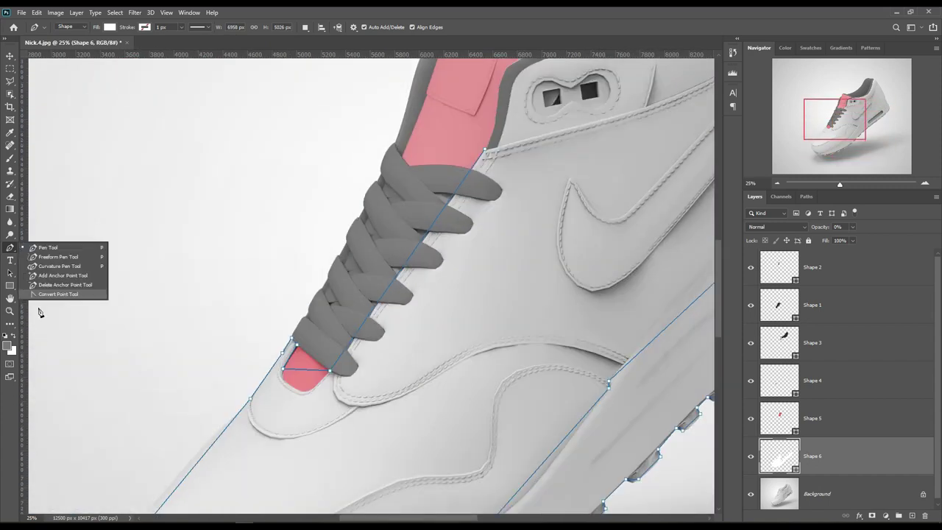
{"action": "left_click", "coordinate": [488, 313]}
{"action": "left_click", "coordinate": [123, 416]}
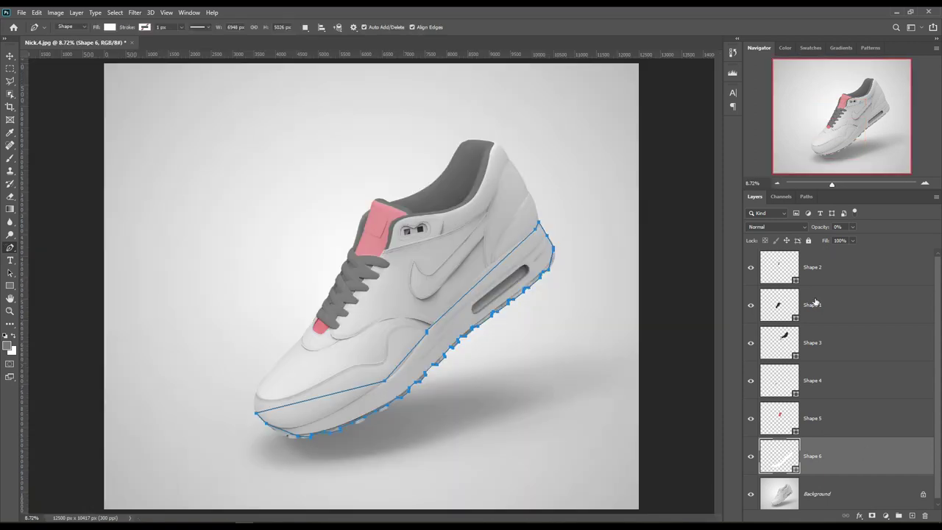
{"action": "left_click", "coordinate": [750, 491]}
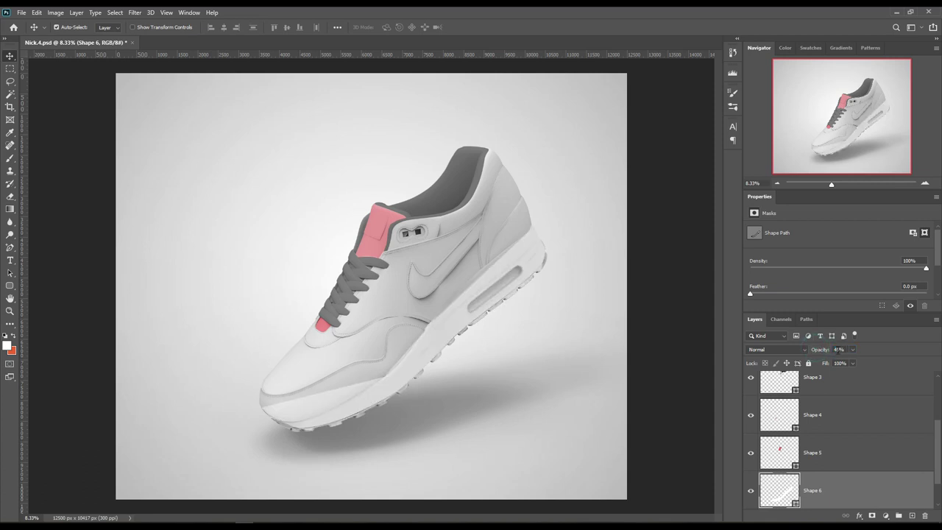
Step: Fill Shape 6 with the collar's dark grey 5b5b5b at 45% opacity
{"action": "double_click", "coordinate": [796, 503]}
{"action": "left_click", "coordinate": [472, 177]}
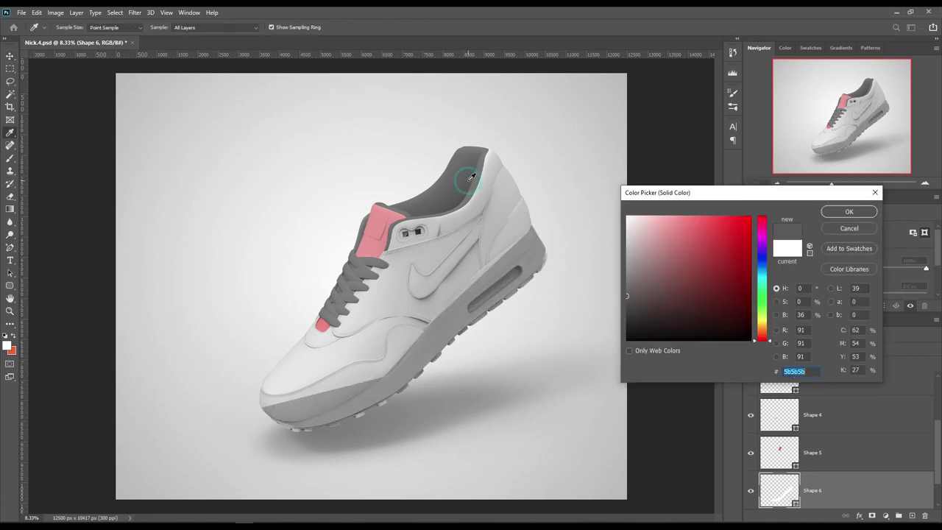
{"action": "left_click", "coordinate": [627, 308]}
{"action": "left_click", "coordinate": [846, 212]}
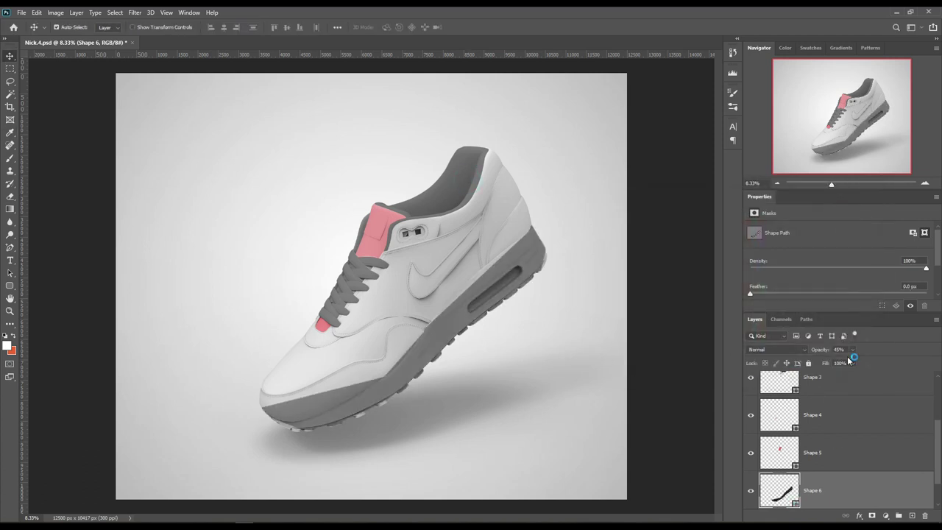
{"action": "left_click", "coordinate": [925, 183]}
{"action": "left_click", "coordinate": [925, 183]}
{"action": "left_click", "coordinate": [925, 183]}
{"action": "left_click_drag", "start_coordinate": [719, 248], "coordinate": [715, 327]}
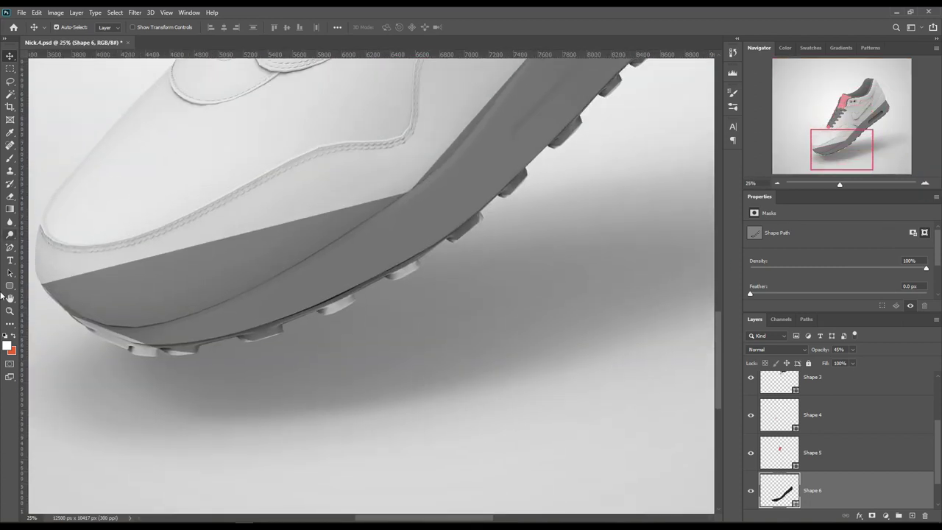
Step: Add anchor points on the Shape 6 path and nudge them down onto the first tread lugs
{"action": "left_click", "coordinate": [10, 248]}
{"action": "scroll", "coordinate": [166, 317], "scroll_direction": "up", "scroll_amount": 2}
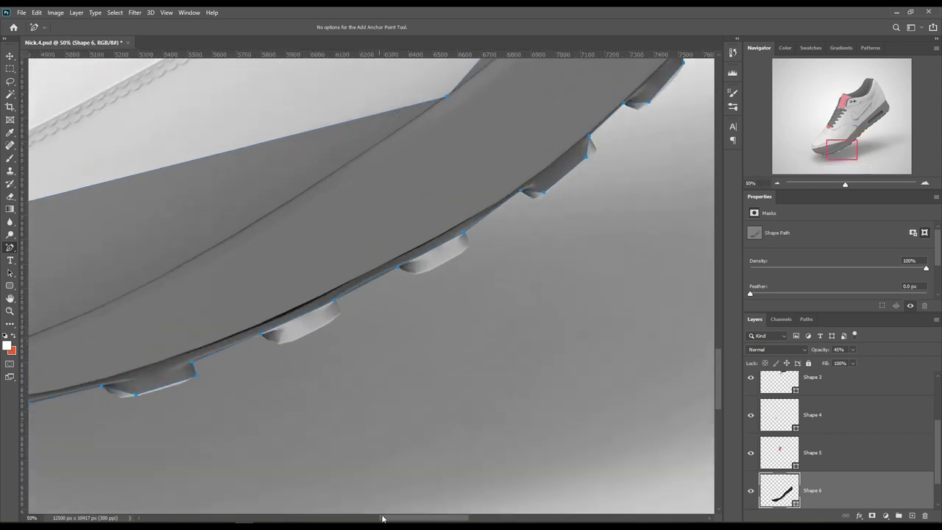
{"action": "scroll", "coordinate": [376, 401], "scroll_direction": "up", "scroll_amount": 1}
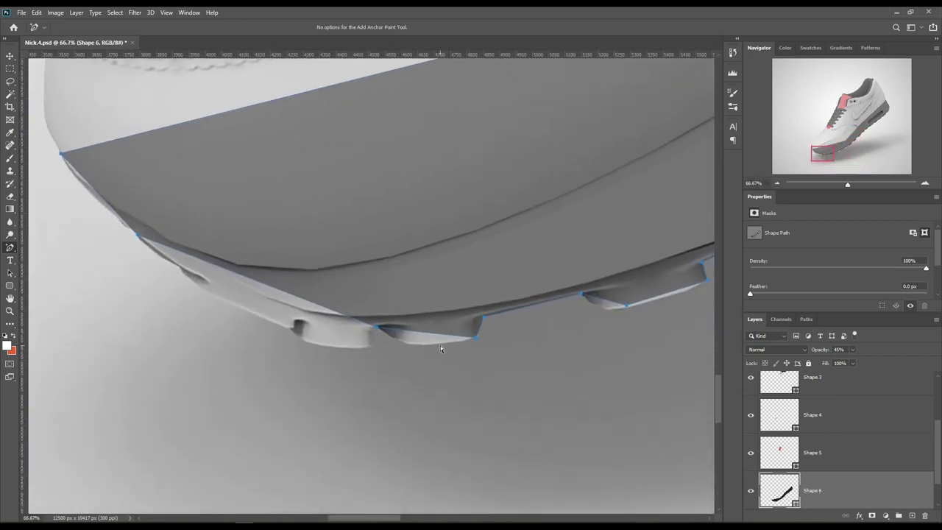
{"action": "left_click", "coordinate": [360, 310]}
{"action": "left_click", "coordinate": [413, 331]}
{"action": "key", "text": "Down"}
{"action": "key", "text": "Down"}
{"action": "key", "text": "Down"}
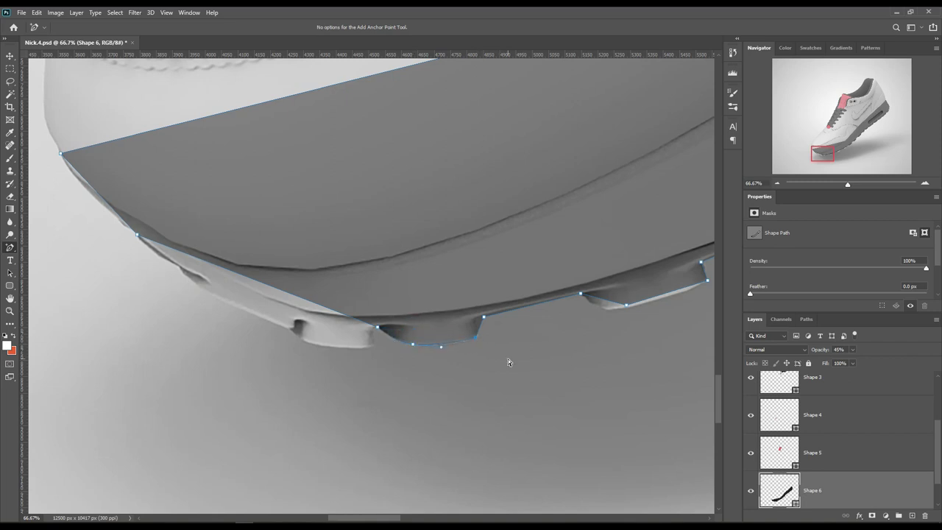
{"action": "left_click", "coordinate": [481, 324]}
{"action": "key", "text": "Down"}
{"action": "key", "text": "Down"}
{"action": "key", "text": "Down"}
{"action": "left_click_drag", "start_coordinate": [387, 516], "coordinate": [432, 516]}
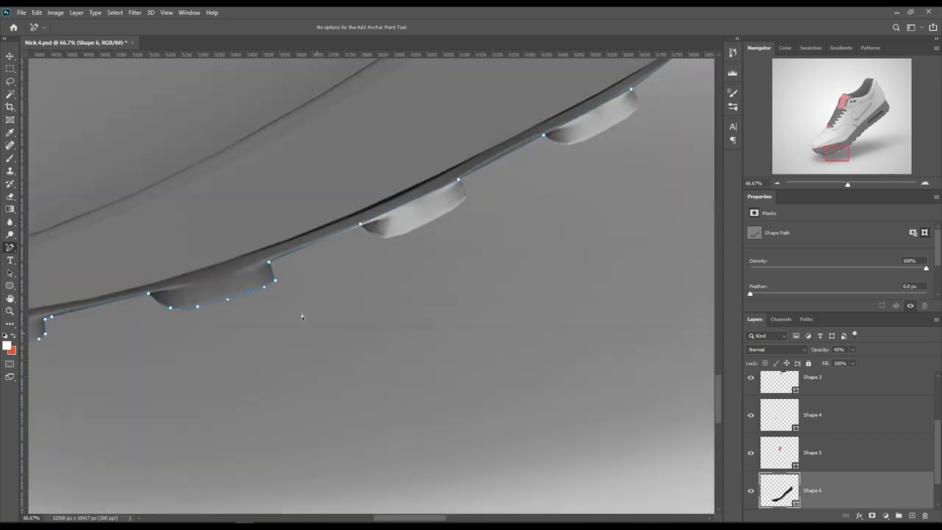
Step: Add and drag points so the sole outline hugs the next lugs toward the heel
{"action": "left_click", "coordinate": [389, 211]}
{"action": "left_click", "coordinate": [465, 197]}
{"action": "left_click", "coordinate": [481, 166]}
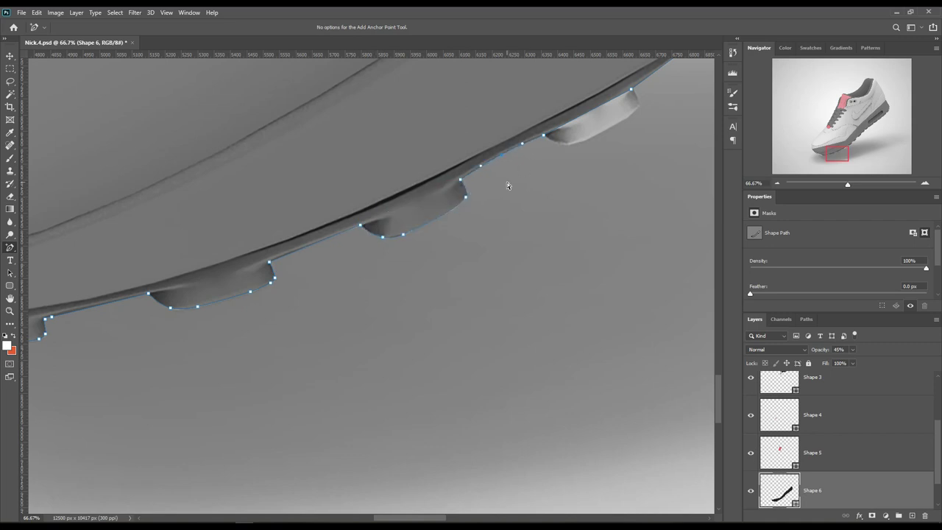
{"action": "left_click_drag", "start_coordinate": [577, 145], "coordinate": [290, 220]}
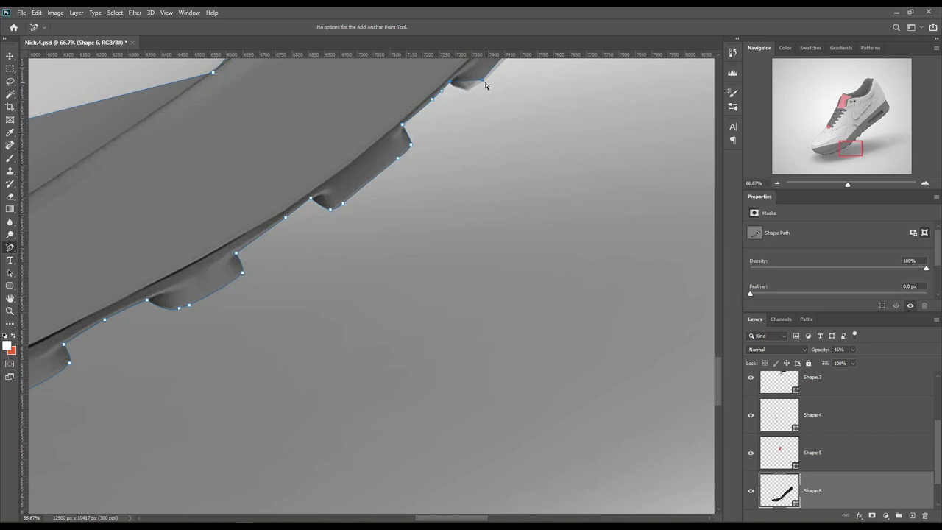
{"action": "scroll", "coordinate": [431, 113], "scroll_direction": "up", "scroll_amount": 3}
{"action": "scroll", "coordinate": [543, 212], "scroll_direction": "up", "scroll_amount": 3}
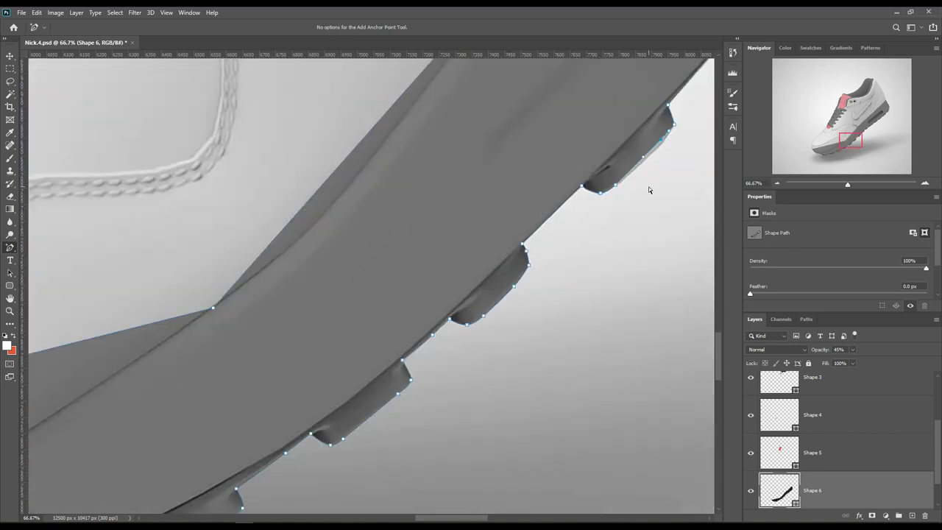
{"action": "left_click_drag", "start_coordinate": [649, 190], "coordinate": [432, 354]}
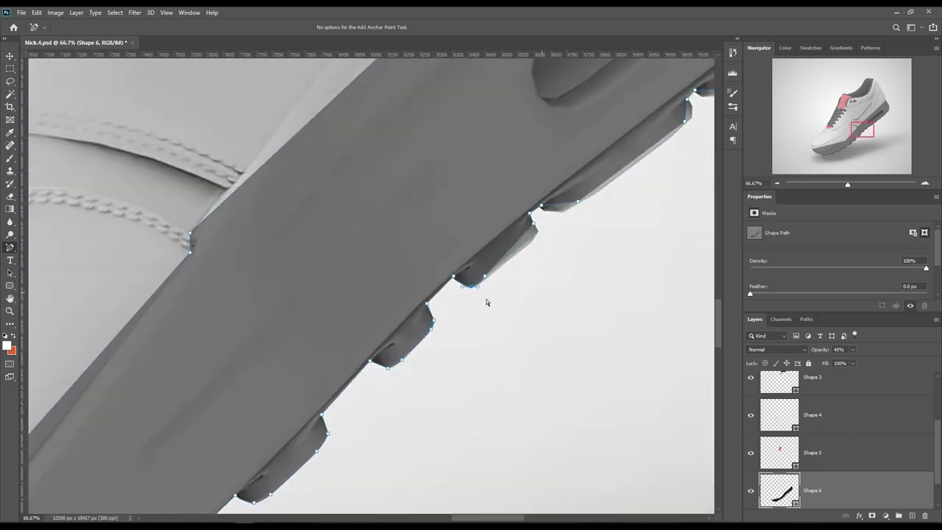
{"action": "left_click_drag", "start_coordinate": [477, 283], "coordinate": [513, 260]}
{"action": "mouse_move", "coordinate": [588, 220]}
{"action": "left_mouse_down"}
{"action": "mouse_move", "coordinate": [686, 118]}
{"action": "mouse_move", "coordinate": [427, 225]}
{"action": "left_mouse_up"}
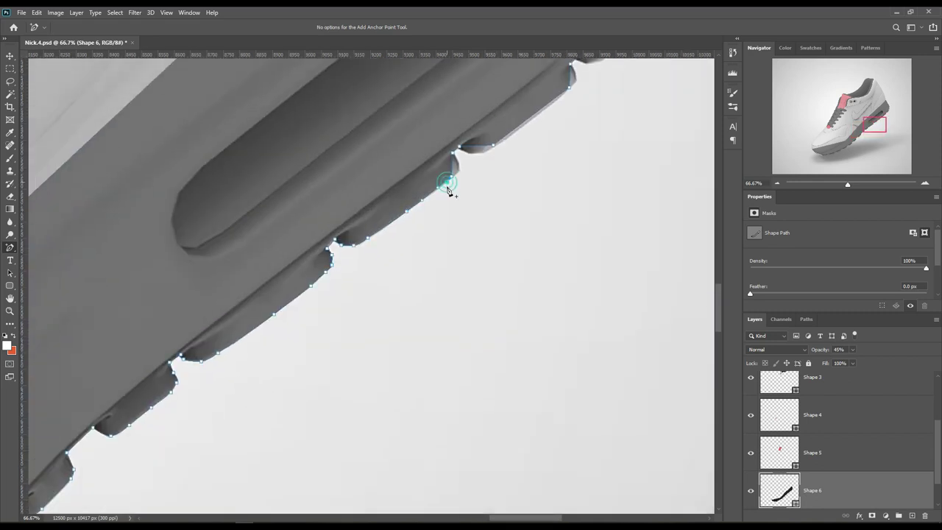
Step: Check the sole outline at the heel and toe, undoing the last path edit
{"action": "scroll", "coordinate": [583, 150], "scroll_direction": "up", "scroll_amount": 3}
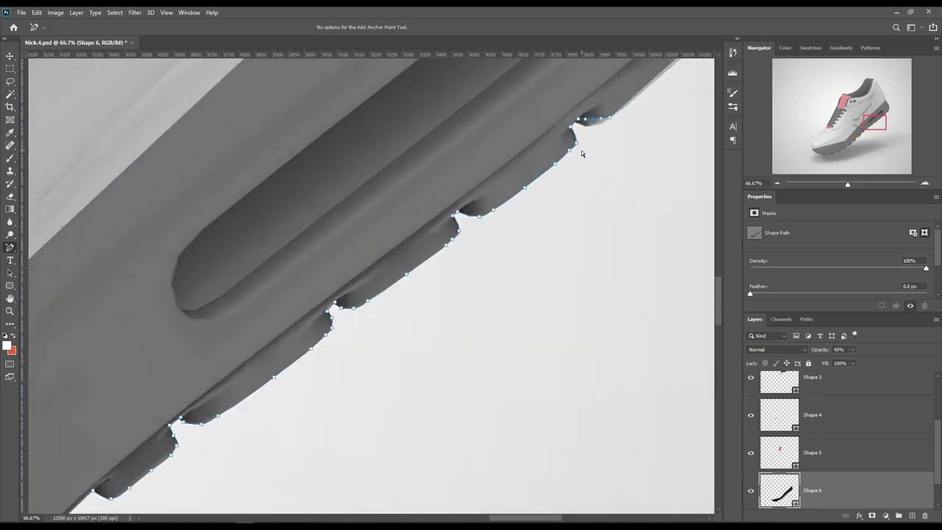
{"action": "left_click_drag", "start_coordinate": [581, 153], "coordinate": [292, 276]}
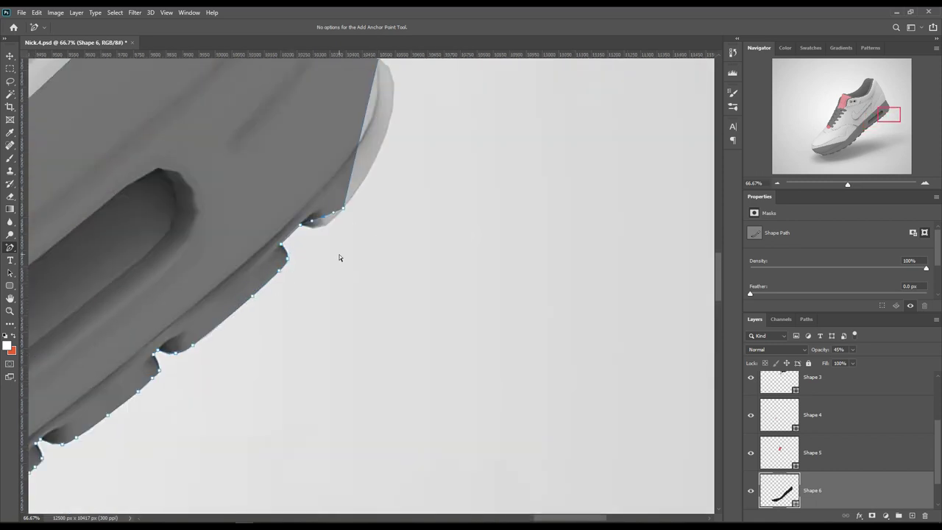
{"action": "scroll", "coordinate": [339, 258], "scroll_direction": "up", "scroll_amount": 10}
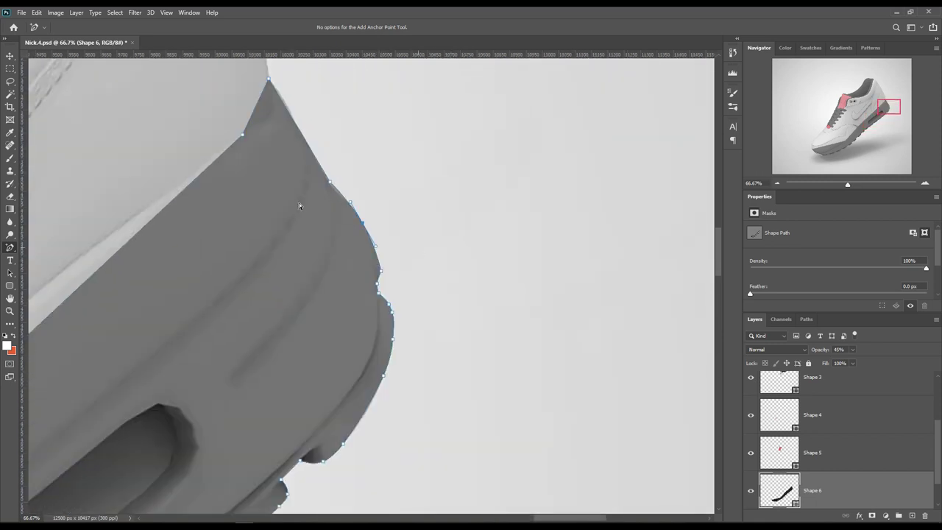
{"action": "scroll", "coordinate": [305, 197], "scroll_direction": "up", "scroll_amount": 3}
{"action": "scroll", "coordinate": [370, 302], "scroll_direction": "down", "scroll_amount": 15}
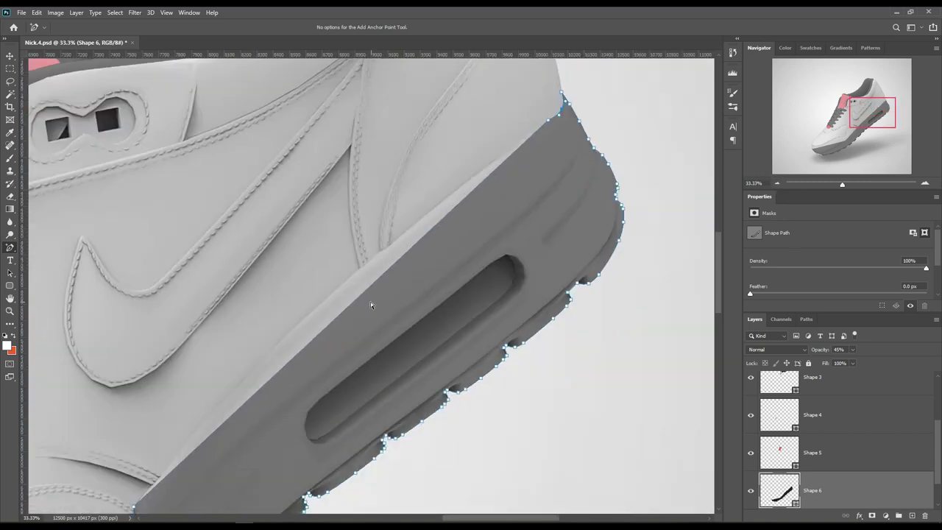
{"action": "scroll", "coordinate": [393, 297], "scroll_direction": "left", "scroll_amount": 10}
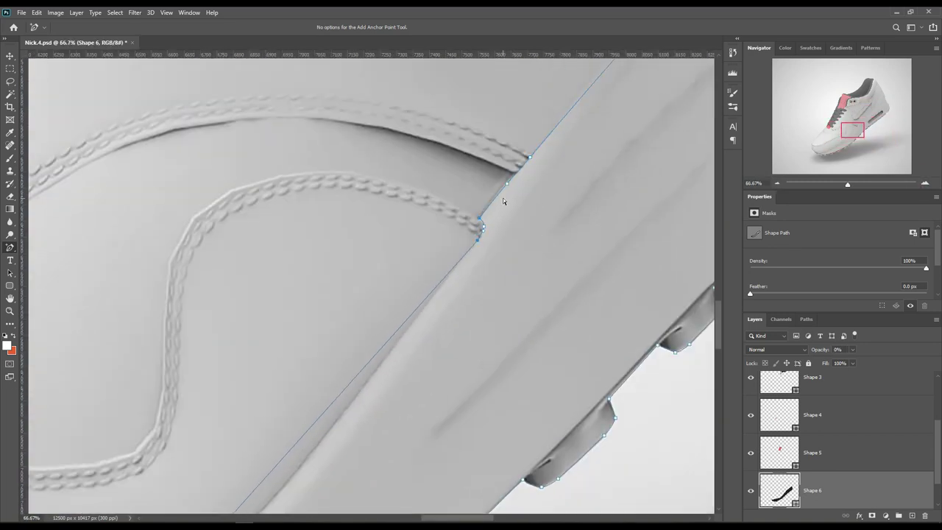
{"action": "scroll", "coordinate": [412, 285], "scroll_direction": "left", "scroll_amount": 8}
{"action": "scroll", "coordinate": [383, 353], "scroll_direction": "down", "scroll_amount": 10}
{"action": "scroll", "coordinate": [349, 424], "scroll_direction": "left", "scroll_amount": 6}
{"action": "scroll", "coordinate": [348, 424], "scroll_direction": "up", "scroll_amount": 3}
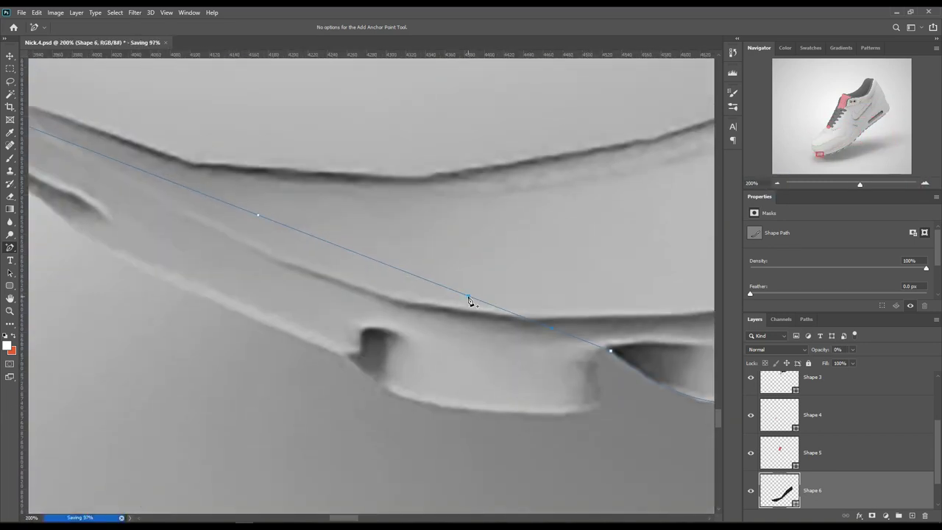
{"action": "scroll", "coordinate": [471, 301], "scroll_direction": "down", "scroll_amount": 1}
{"action": "key", "text": "ctrl+z"}
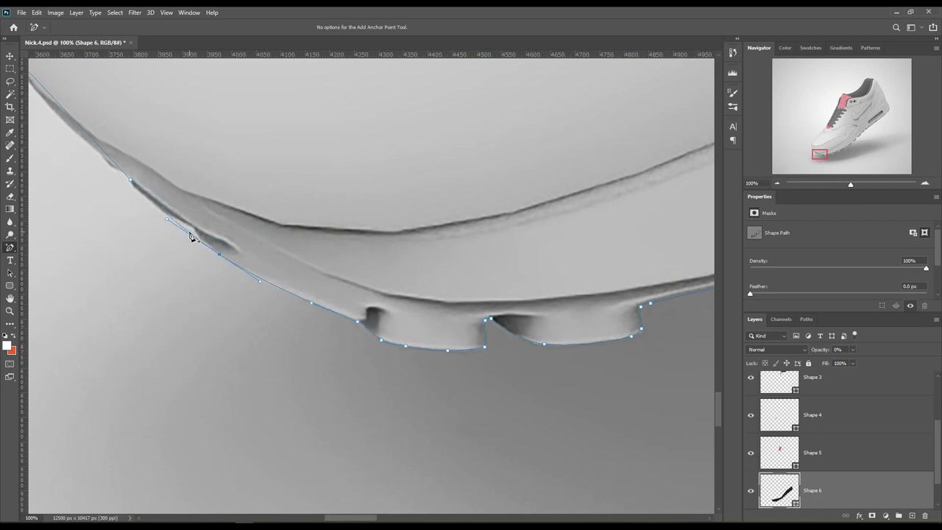
{"action": "left_click_drag", "start_coordinate": [103, 157], "coordinate": [227, 275]}
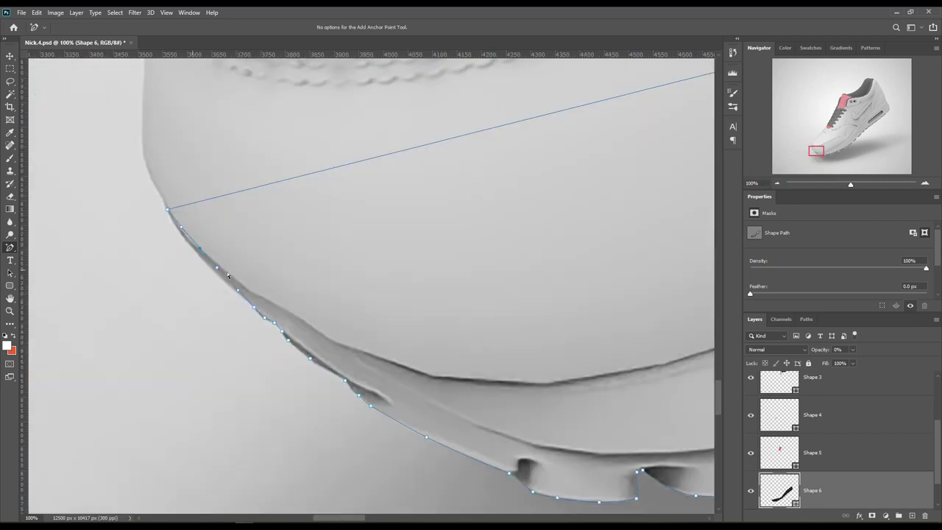
{"action": "scroll", "coordinate": [370, 286], "scroll_direction": "down", "scroll_amount": 2}
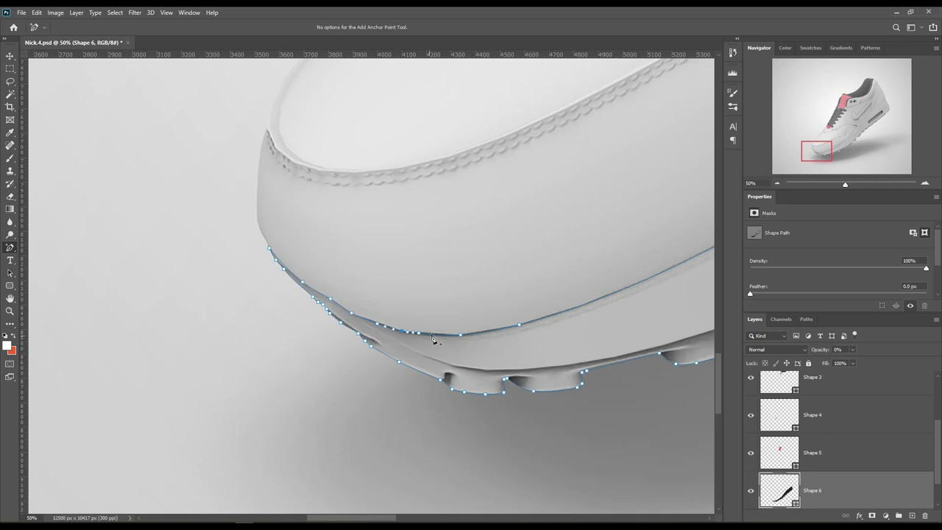
{"action": "scroll", "coordinate": [433, 339], "scroll_direction": "up", "scroll_amount": 5}
{"action": "scroll", "coordinate": [429, 206], "scroll_direction": "right", "scroll_amount": 5}
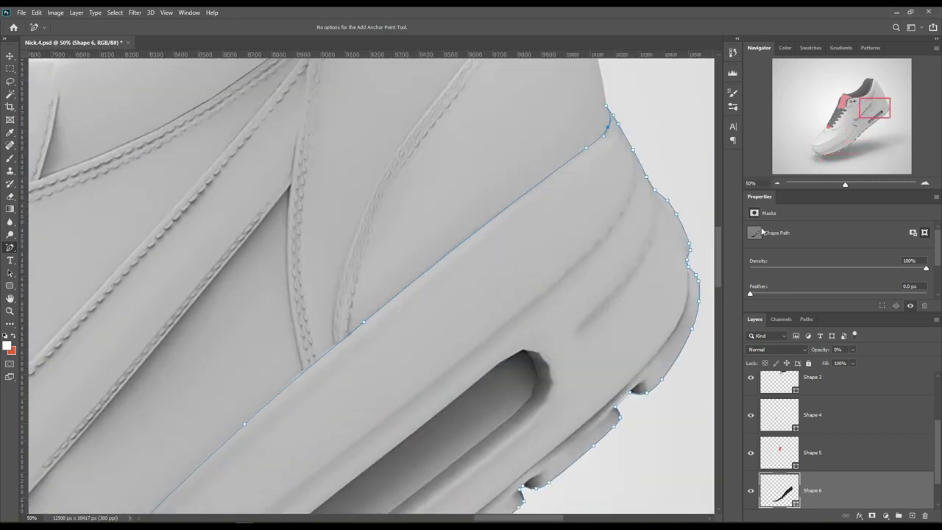
{"action": "key", "text": "ctrl+0"}
Step: Restore the grey sole and zoom in on the laces, selecting Shapes 5, 3, 1 and 2
{"action": "key", "text": "0"}
{"action": "left_click", "coordinate": [836, 470]}
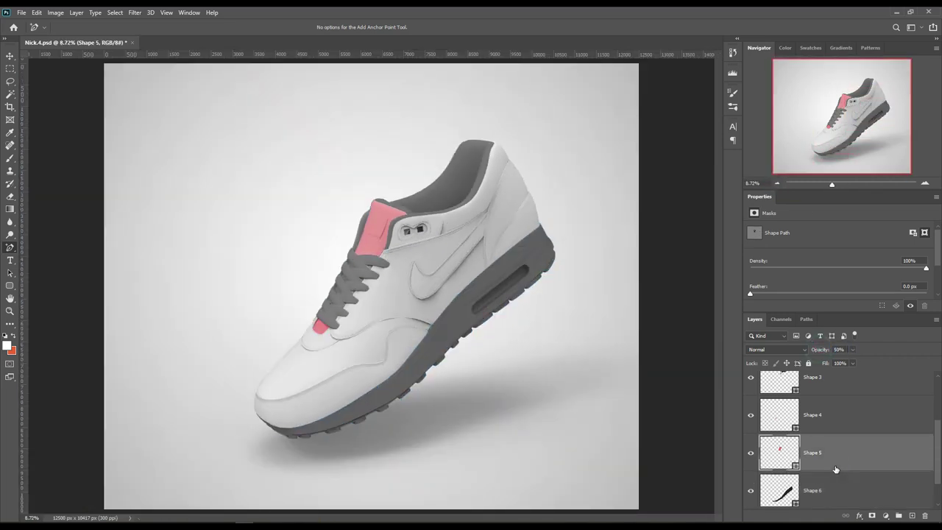
{"action": "scroll", "coordinate": [832, 416], "scroll_direction": "up", "scroll_amount": 1}
{"action": "left_click", "coordinate": [820, 390]}
{"action": "left_click", "coordinate": [925, 184]}
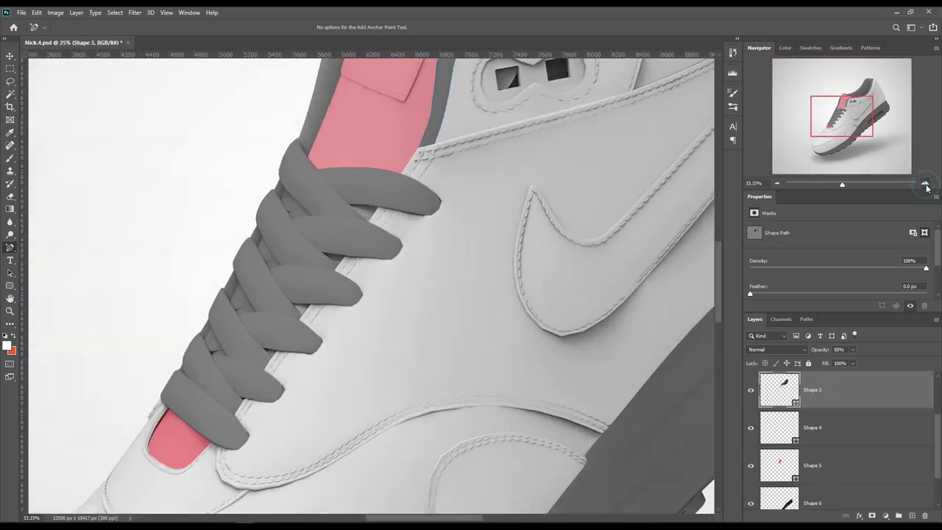
{"action": "left_click", "coordinate": [926, 184]}
{"action": "scroll", "coordinate": [805, 452], "scroll_direction": "up", "scroll_amount": 2}
{"action": "left_click", "coordinate": [798, 431]}
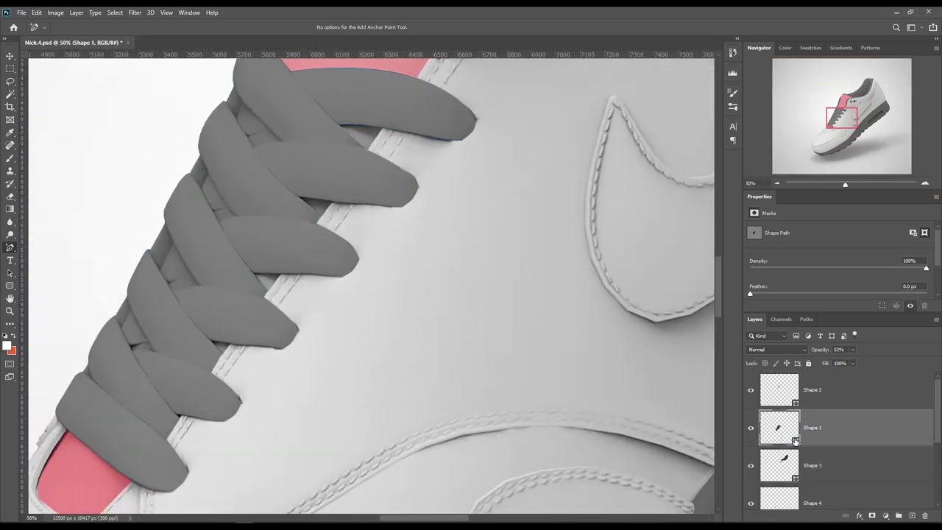
{"action": "left_click", "coordinate": [791, 398]}
Step: Select Layer 0 and draw a parallelogram stripe path over the laces
{"action": "key", "text": "v"}
{"action": "left_click", "coordinate": [365, 137]}
{"action": "left_click", "coordinate": [360, 135]}
{"action": "left_click", "coordinate": [810, 363]}
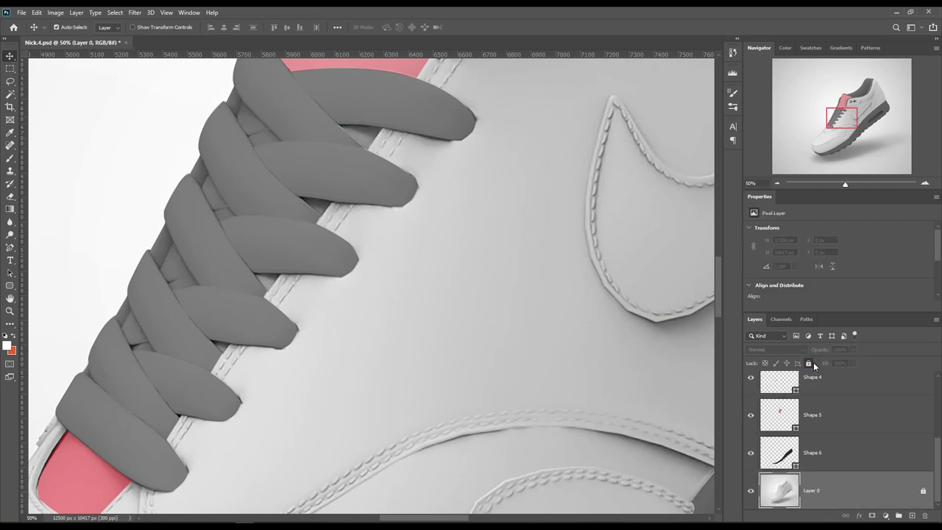
{"action": "left_click", "coordinate": [389, 122]}
{"action": "left_click", "coordinate": [850, 423]}
{"action": "left_click", "coordinate": [10, 247]}
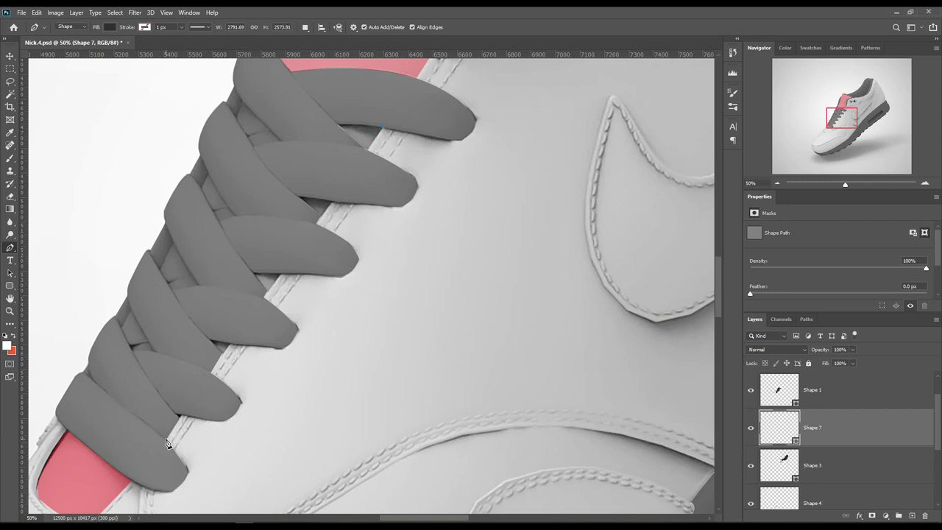
{"action": "left_click", "coordinate": [386, 115]}
Step: Colour the Shape 7 stripe red ff0000 at 35% opacity
{"action": "left_click_drag", "start_coordinate": [821, 347], "coordinate": [839, 349]}
{"action": "double_click", "coordinate": [795, 440]}
{"action": "left_click", "coordinate": [833, 214]}
{"action": "right_click", "coordinate": [10, 247]}
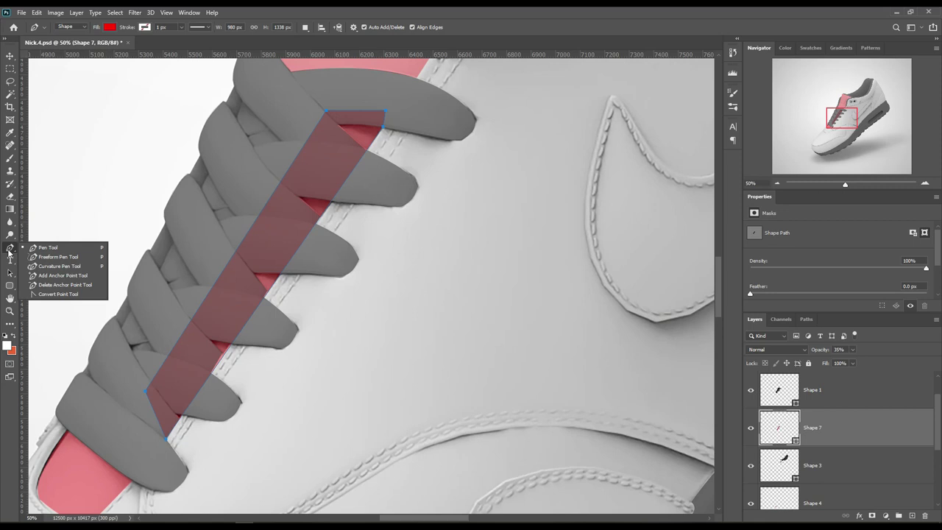
{"action": "left_click", "coordinate": [55, 279]}
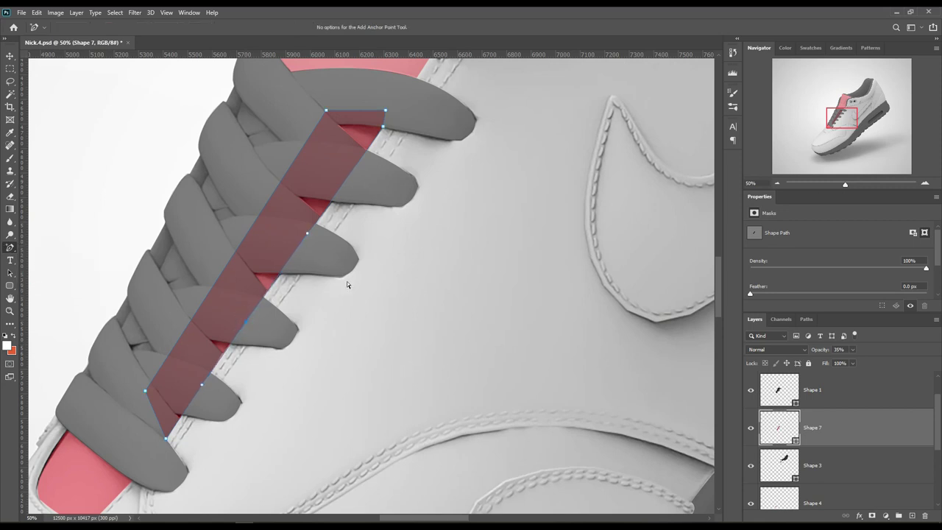
Step: Load the stripe as a selection and add a layer mask to Shape 7
{"action": "left_click", "coordinate": [795, 440], "text": "ctrl"}
{"action": "left_click", "coordinate": [871, 516]}
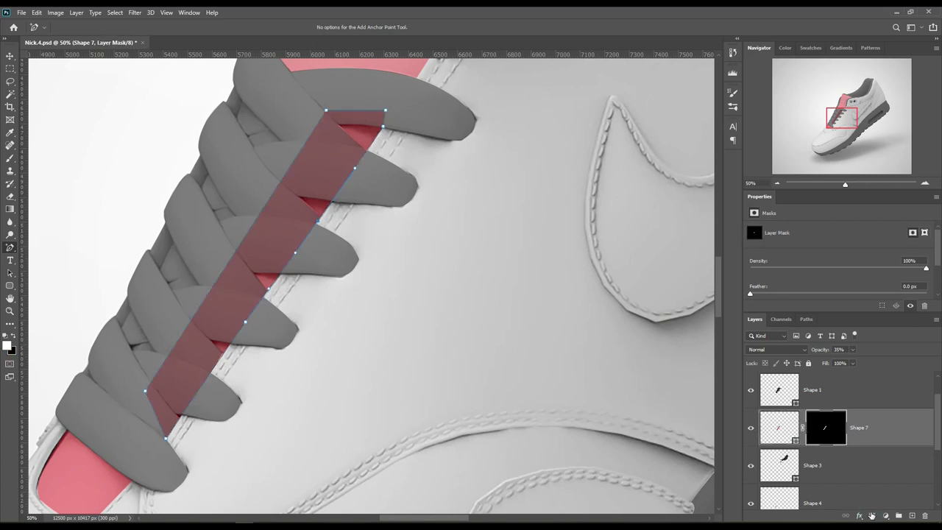
{"action": "left_click", "coordinate": [795, 402], "text": "ctrl"}
{"action": "key", "text": "ctrl+d"}
Step: Load the Shape 1 laces as a selection and invert it
{"action": "left_click", "coordinate": [873, 395]}
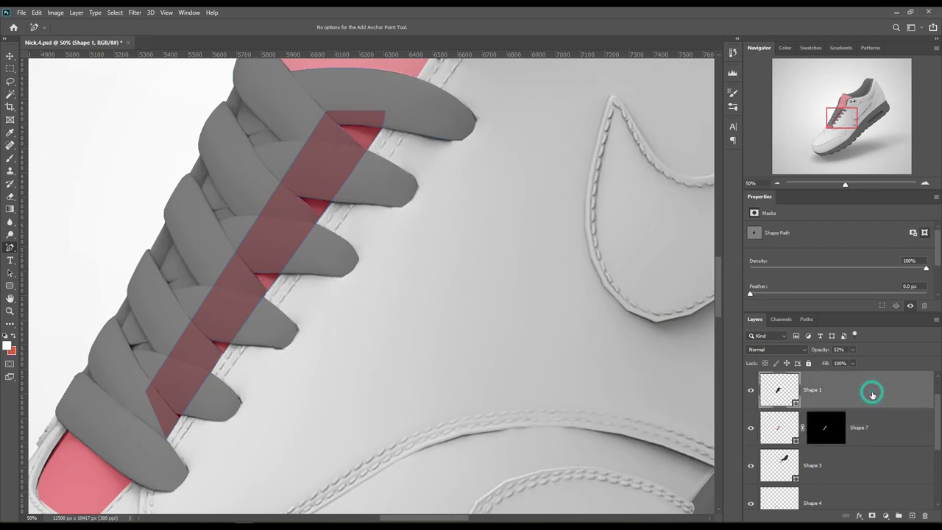
{"action": "left_click", "coordinate": [780, 390], "text": "ctrl"}
{"action": "left_click", "coordinate": [132, 13]}
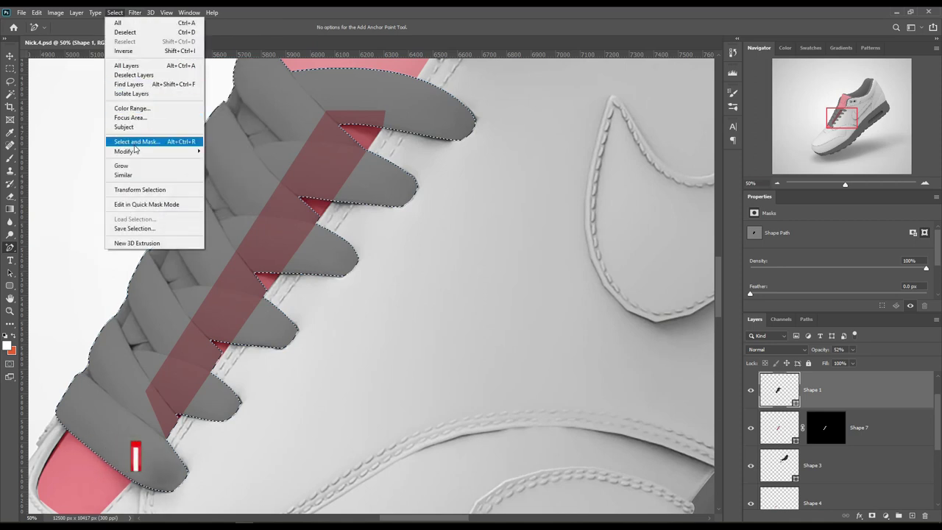
{"action": "left_click", "coordinate": [145, 52]}
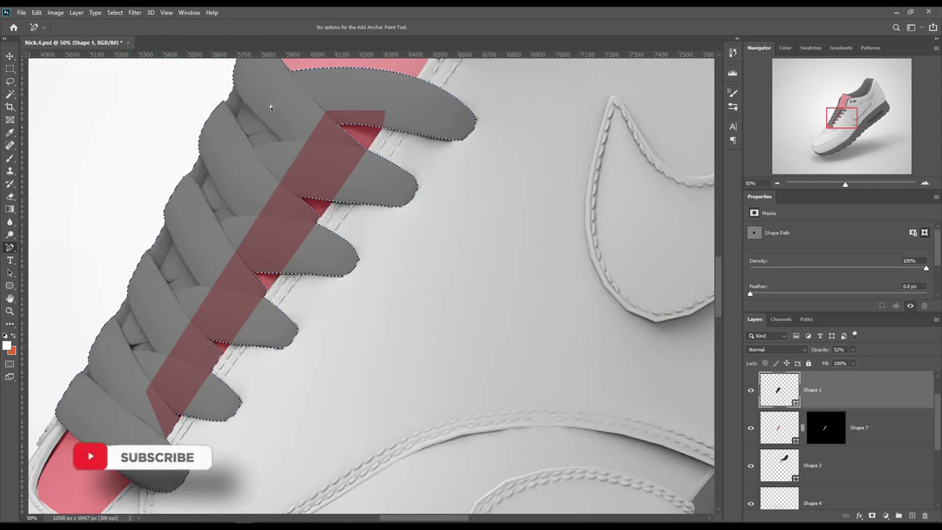
Step: Paint black on Shape 7's mask to hide the red stripe outside the laces
{"action": "left_click", "coordinate": [823, 428]}
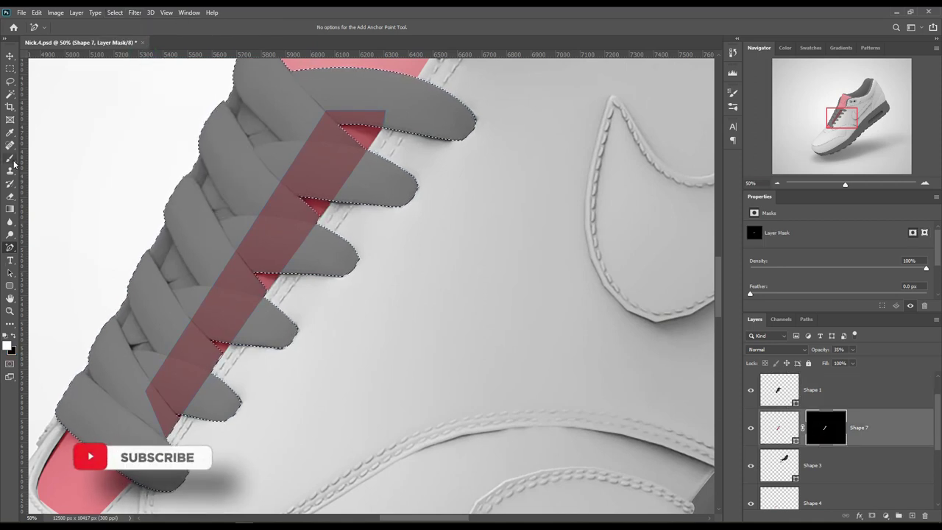
{"action": "left_click", "coordinate": [10, 346]}
{"action": "left_click_drag", "start_coordinate": [643, 324], "coordinate": [605, 352]}
{"action": "left_click", "coordinate": [849, 212]}
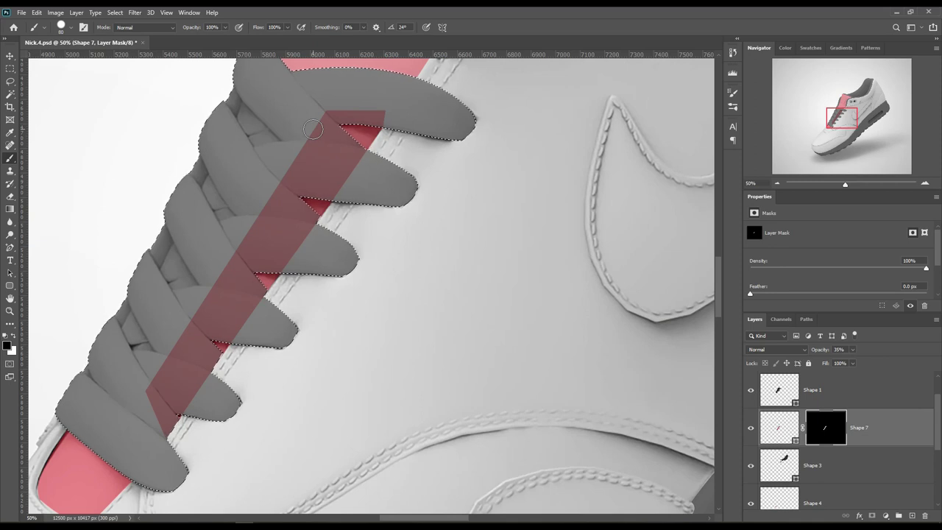
{"action": "left_click", "coordinate": [115, 12]}
{"action": "left_click", "coordinate": [138, 53]}
{"action": "left_click", "coordinate": [331, 97]}
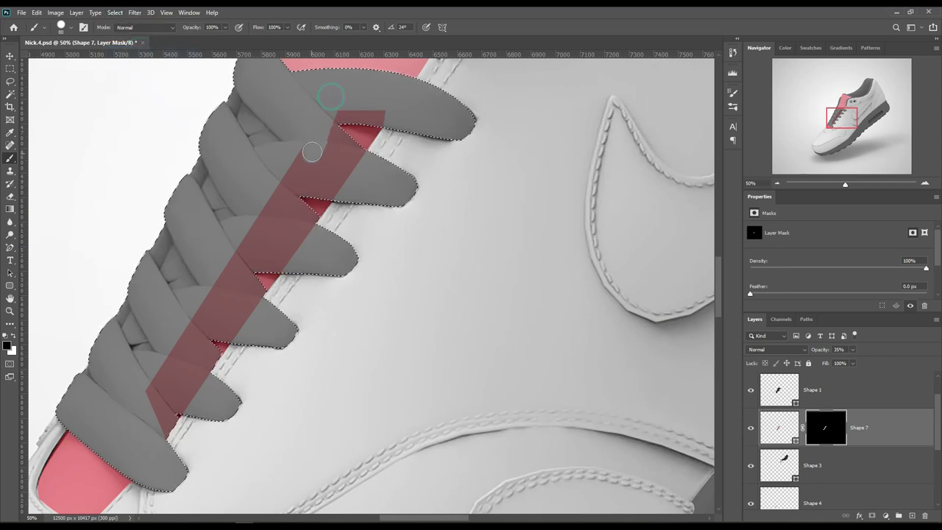
{"action": "mouse_move", "coordinate": [400, 119]}
{"action": "left_mouse_down"}
{"action": "mouse_move", "coordinate": [356, 234]}
{"action": "mouse_move", "coordinate": [162, 415]}
{"action": "left_mouse_up"}
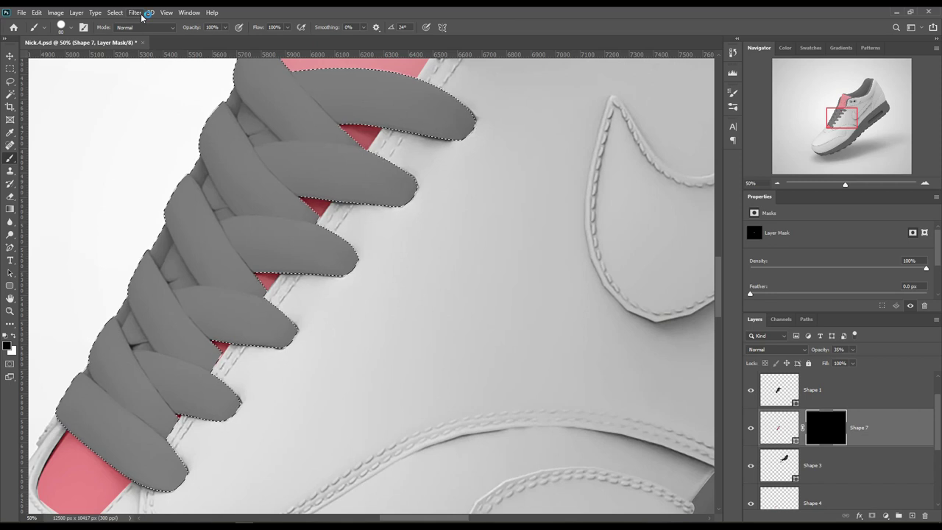
Step: Deselect and return to the Move tool
{"action": "left_click", "coordinate": [114, 13]}
{"action": "left_click", "coordinate": [127, 31]}
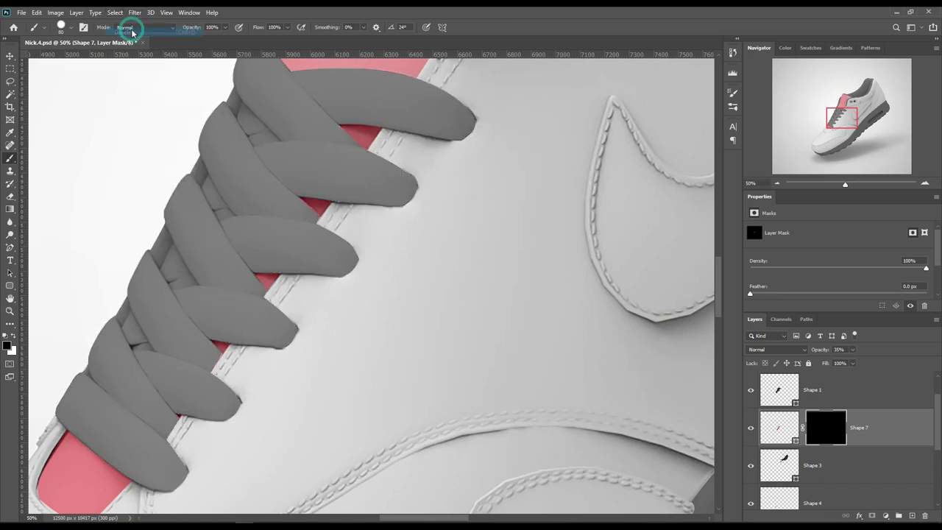
{"action": "left_click", "coordinate": [7, 55]}
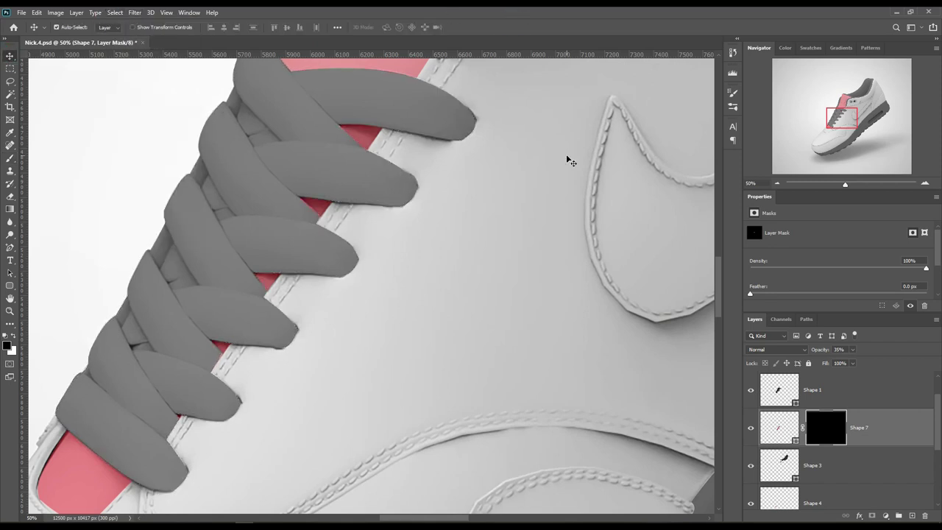
{"action": "left_click", "coordinate": [776, 183]}
{"action": "left_click", "coordinate": [775, 183]}
{"action": "scroll", "coordinate": [459, 330], "scroll_direction": "down", "scroll_amount": 3}
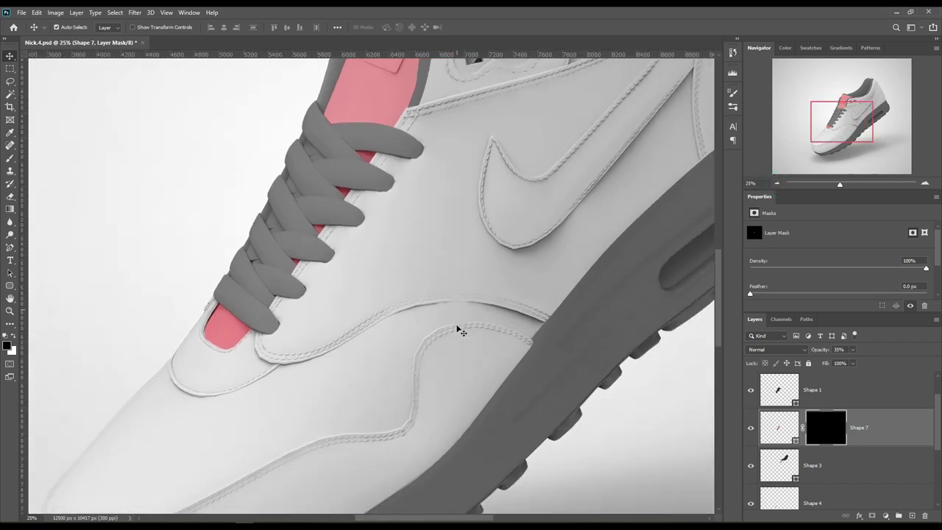
{"action": "scroll", "coordinate": [457, 329], "scroll_direction": "down", "scroll_amount": 3}
{"action": "scroll", "coordinate": [458, 329], "scroll_direction": "down", "scroll_amount": 3}
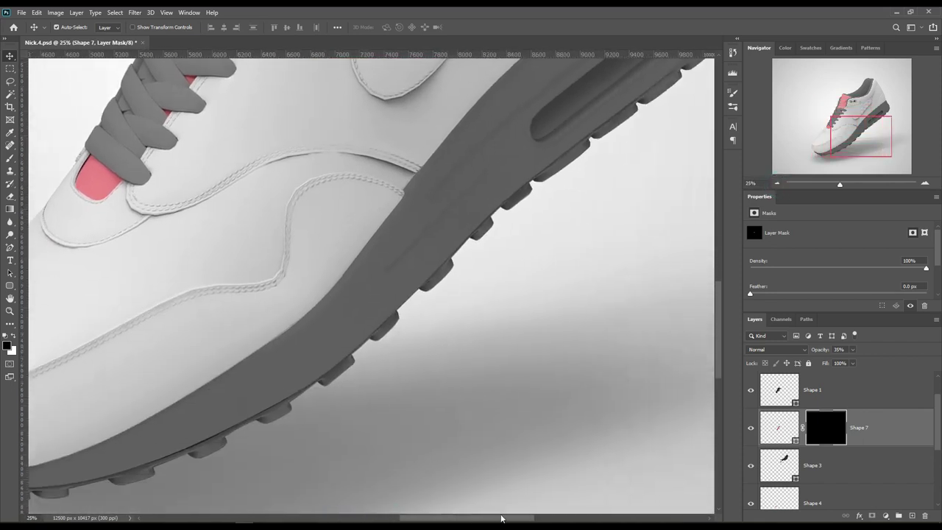
{"action": "left_click_drag", "start_coordinate": [454, 518], "coordinate": [530, 518]}
{"action": "left_click", "coordinate": [777, 183]}
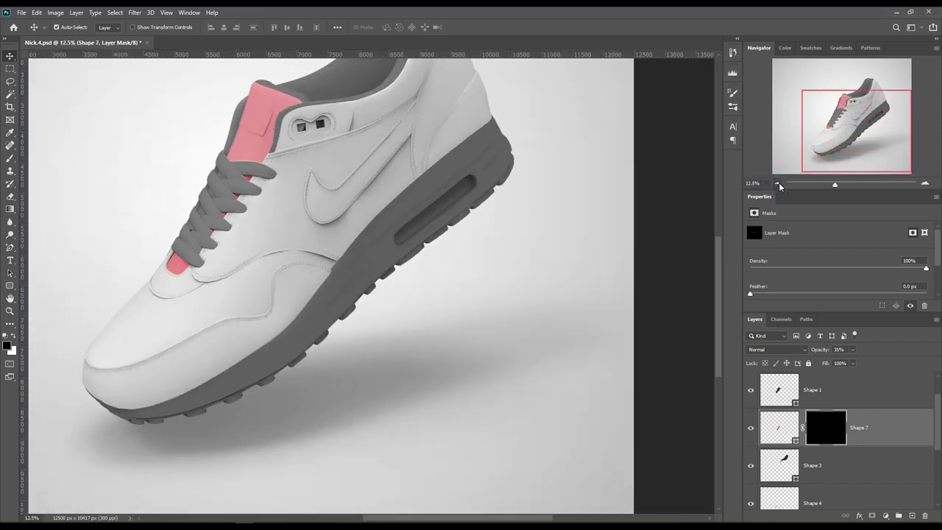
{"action": "left_click", "coordinate": [779, 183]}
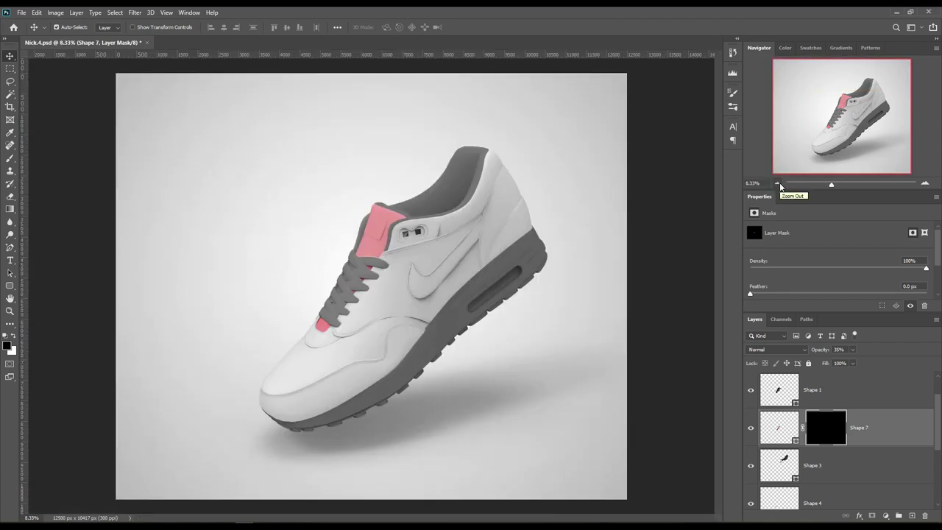
{"action": "key", "text": "ctrl+plus"}
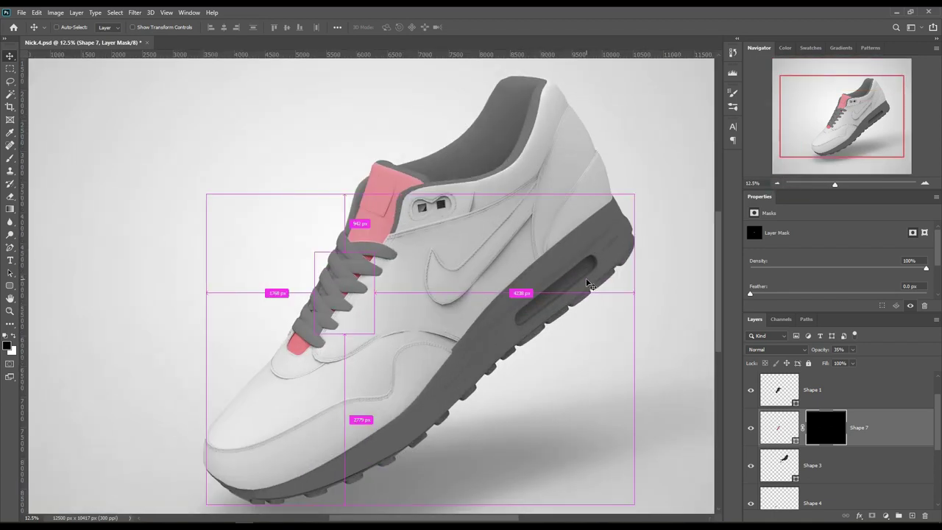
{"action": "key", "text": "ctrl+plus"}
{"action": "scroll", "coordinate": [846, 442], "scroll_direction": "down", "scroll_amount": 2}
{"action": "scroll", "coordinate": [847, 456], "scroll_direction": "down", "scroll_amount": 2}
{"action": "left_click", "coordinate": [830, 495]}
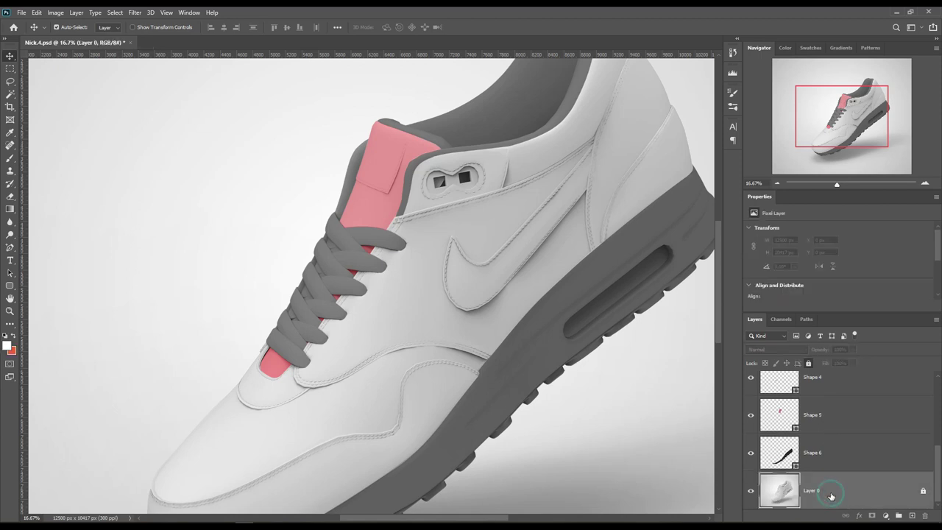
{"action": "key", "text": "ctrl+plus"}
{"action": "scroll", "coordinate": [447, 280], "scroll_direction": "down", "scroll_amount": 5}
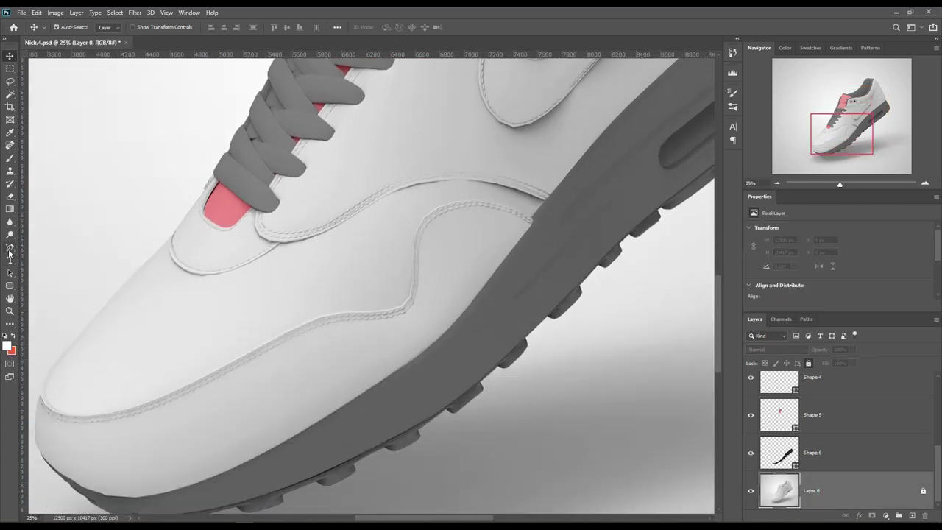
{"action": "left_click", "coordinate": [9, 248]}
Step: Place Shape 8 path points along the sole and around the heel collar
{"action": "key", "text": "ctrl+plus"}
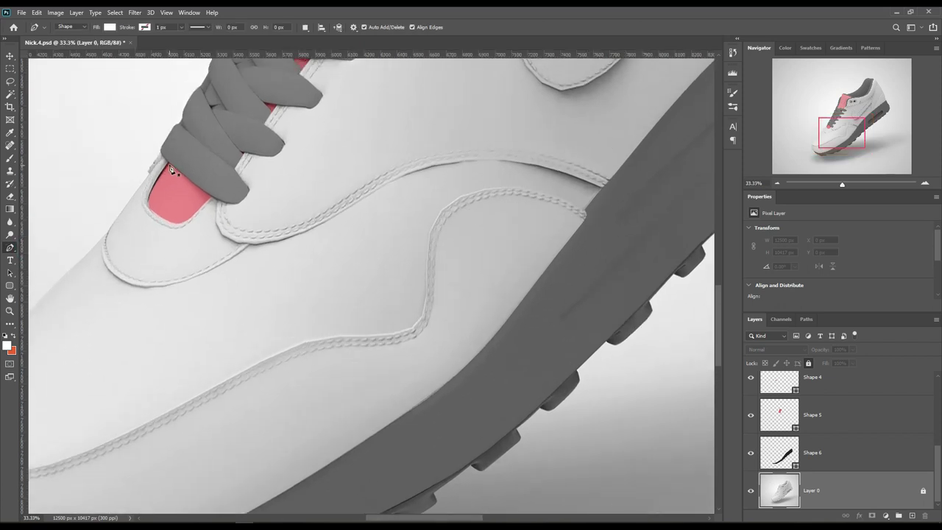
{"action": "left_click", "coordinate": [160, 153]}
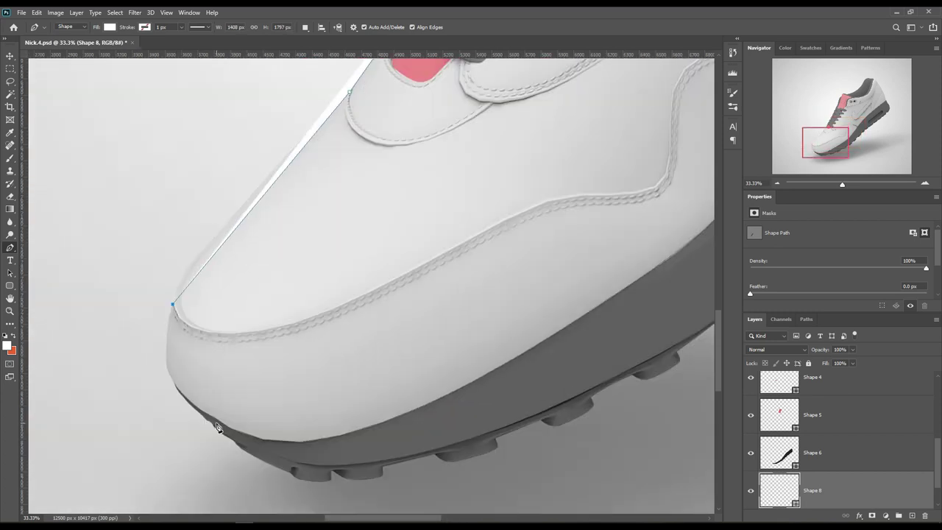
{"action": "left_click", "coordinate": [221, 420]}
{"action": "left_click", "coordinate": [399, 435]}
{"action": "left_click", "coordinate": [587, 145]}
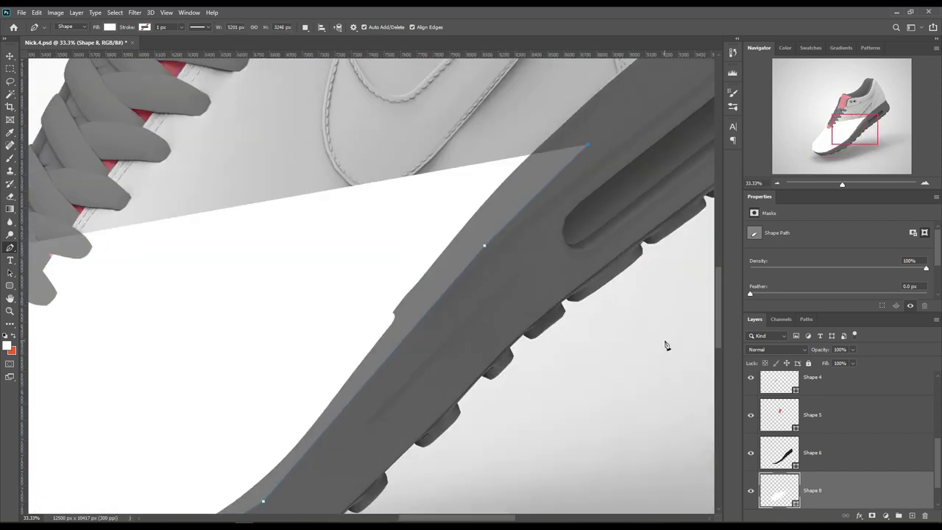
{"action": "scroll", "coordinate": [664, 344], "scroll_direction": "up", "scroll_amount": 5}
{"action": "scroll", "coordinate": [441, 346], "scroll_direction": "up", "scroll_amount": 5}
{"action": "left_click", "coordinate": [445, 293]}
{"action": "left_click", "coordinate": [386, 309]}
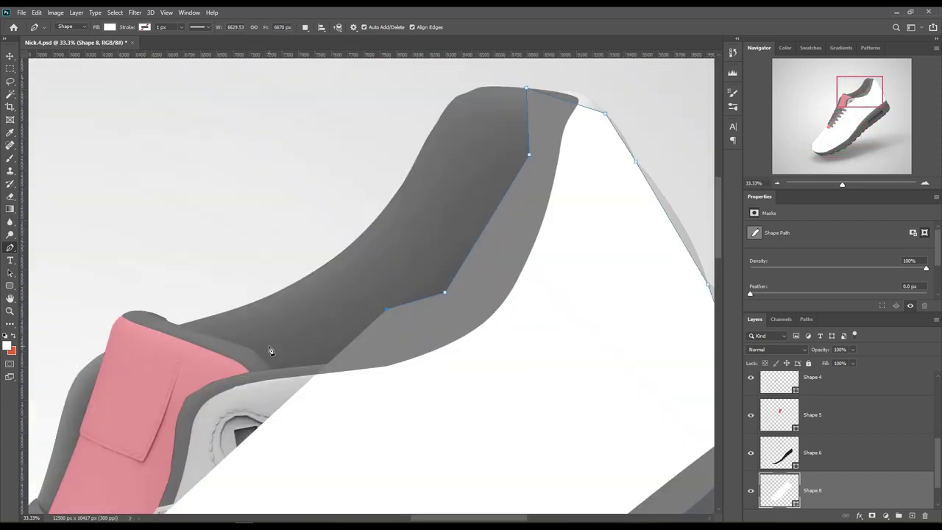
{"action": "scroll", "coordinate": [270, 351], "scroll_direction": "up", "scroll_amount": 5}
{"action": "scroll", "coordinate": [289, 337], "scroll_direction": "up", "scroll_amount": 5}
Step: Refine the Shape 8 path with added anchor points, then fit the shoe on screen
{"action": "right_click", "coordinate": [11, 248]}
{"action": "left_click", "coordinate": [52, 280]}
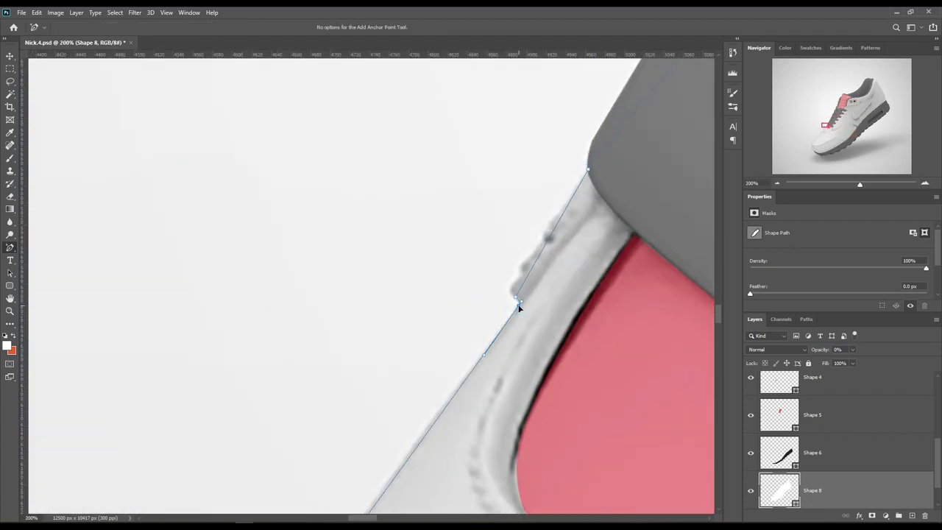
{"action": "scroll", "coordinate": [516, 265], "scroll_direction": "down", "scroll_amount": 5}
{"action": "scroll", "coordinate": [263, 400], "scroll_direction": "down", "scroll_amount": 3}
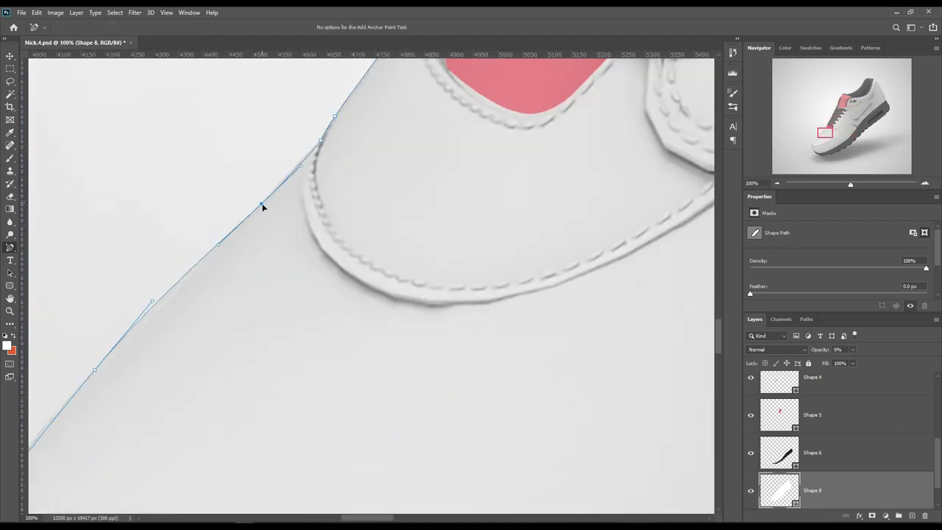
{"action": "scroll", "coordinate": [286, 332], "scroll_direction": "down", "scroll_amount": 5}
{"action": "scroll", "coordinate": [313, 270], "scroll_direction": "left", "scroll_amount": 5}
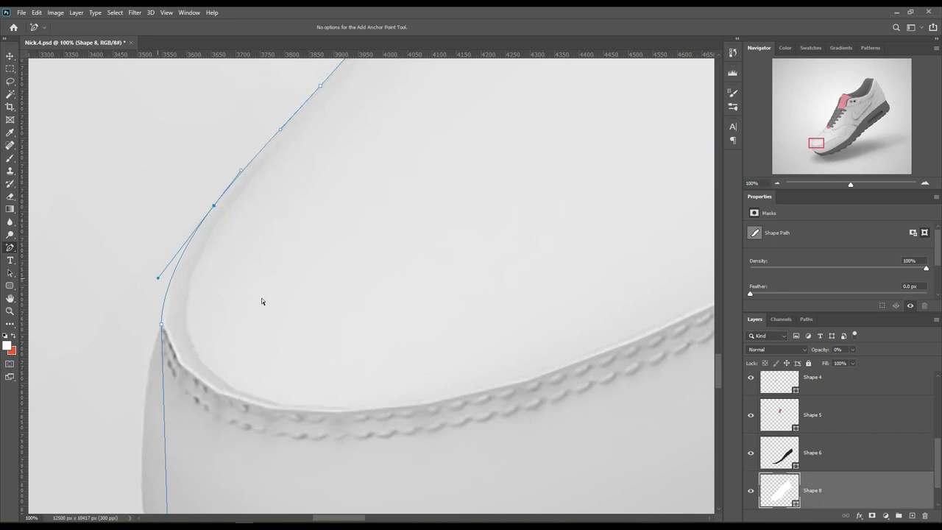
{"action": "scroll", "coordinate": [177, 406], "scroll_direction": "down", "scroll_amount": 5}
{"action": "scroll", "coordinate": [452, 372], "scroll_direction": "down", "scroll_amount": 2}
{"action": "scroll", "coordinate": [452, 372], "scroll_direction": "right", "scroll_amount": 5}
{"action": "scroll", "coordinate": [520, 375], "scroll_direction": "down", "scroll_amount": 3}
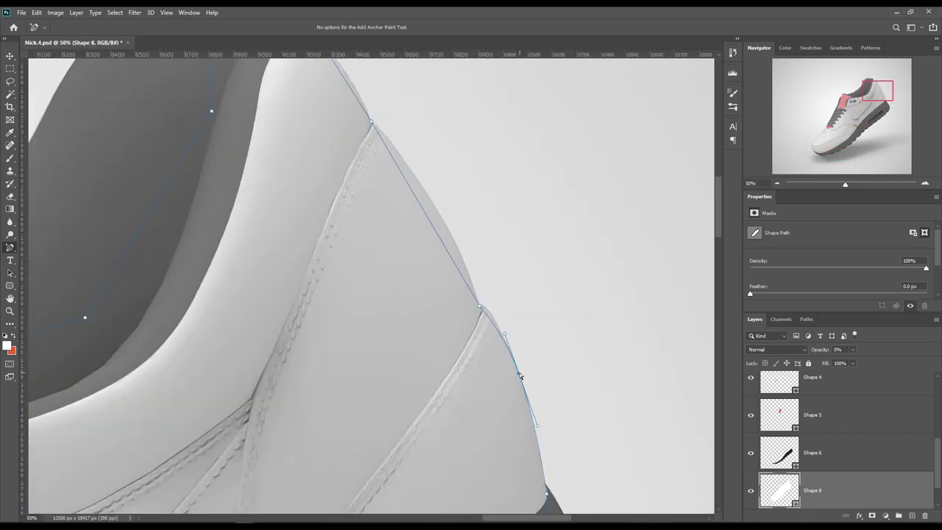
{"action": "scroll", "coordinate": [519, 376], "scroll_direction": "down", "scroll_amount": 2}
{"action": "scroll", "coordinate": [559, 460], "scroll_direction": "down", "scroll_amount": 3}
{"action": "scroll", "coordinate": [507, 206], "scroll_direction": "up", "scroll_amount": 3}
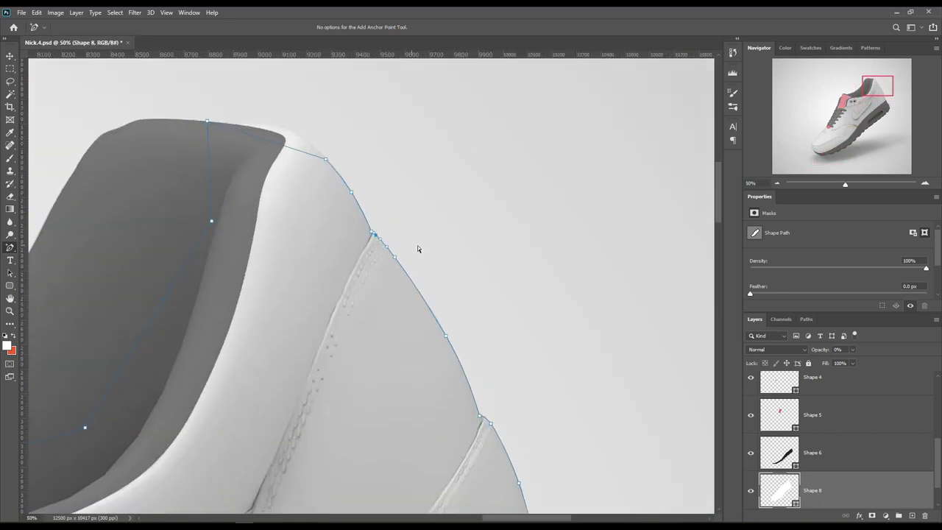
{"action": "scroll", "coordinate": [302, 221], "scroll_direction": "left", "scroll_amount": 6}
{"action": "key", "text": "ctrl+0"}
Step: Give Shape 8 an orange fill at 27% opacity
{"action": "scroll", "coordinate": [847, 442], "scroll_direction": "down", "scroll_amount": 2}
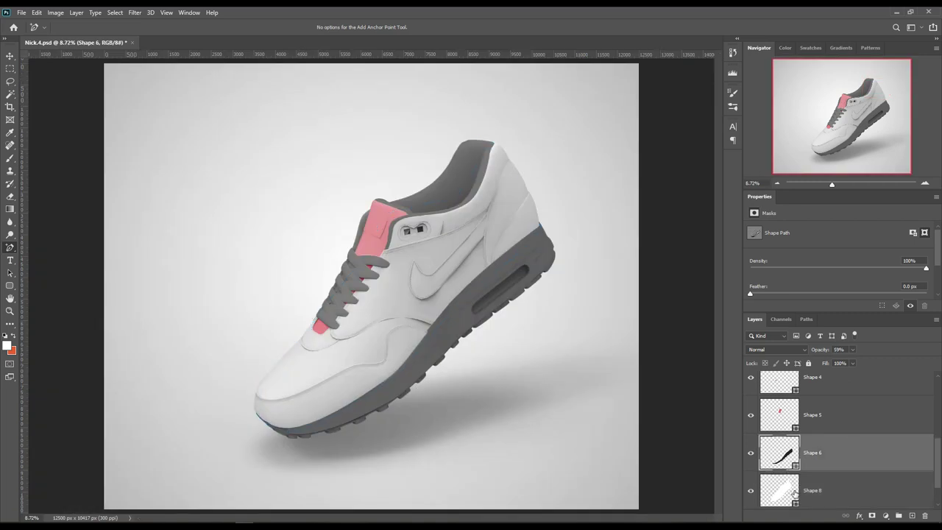
{"action": "double_click", "coordinate": [779, 452]}
{"action": "left_click", "coordinate": [726, 225]}
{"action": "left_click", "coordinate": [762, 328]}
{"action": "left_click", "coordinate": [849, 211]}
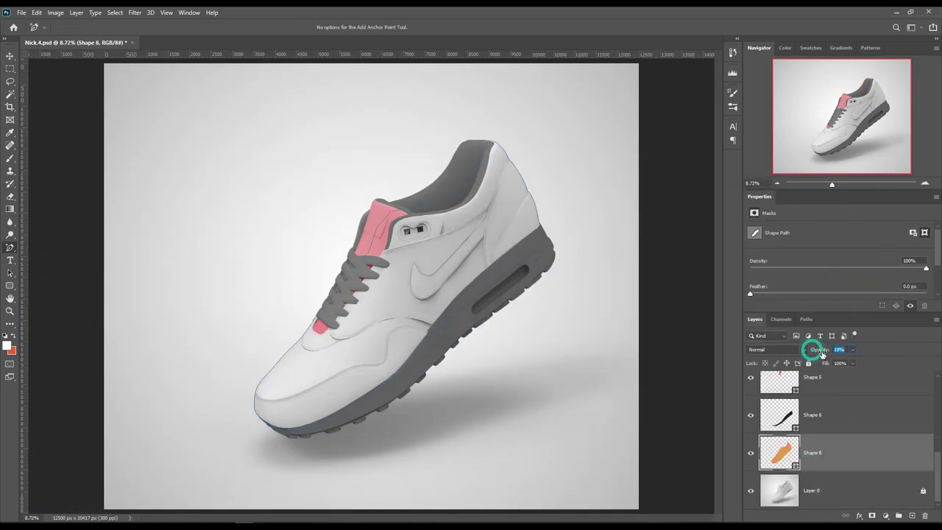
Step: Add a layer mask to Shape 8 and target it for painting
{"action": "left_click", "coordinate": [872, 515]}
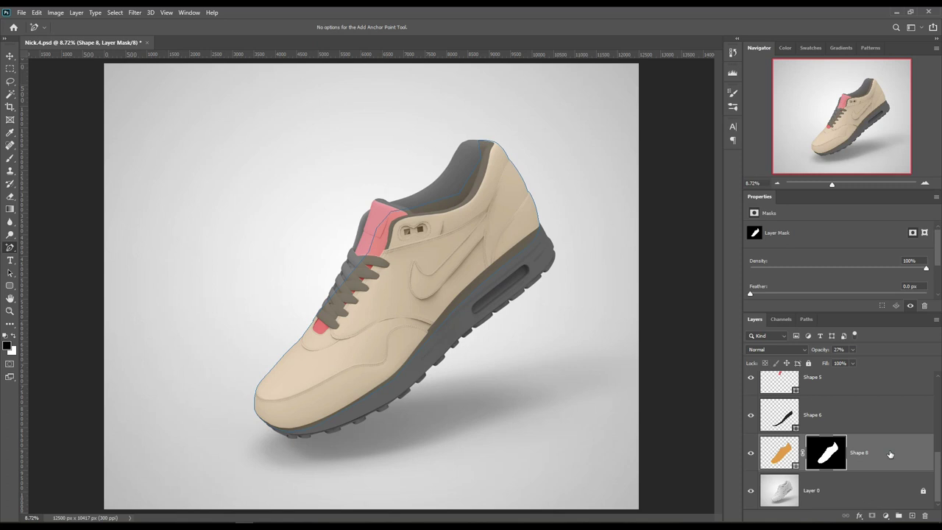
{"action": "left_click", "coordinate": [786, 416]}
{"action": "left_click", "coordinate": [826, 452]}
{"action": "key", "text": "b"}
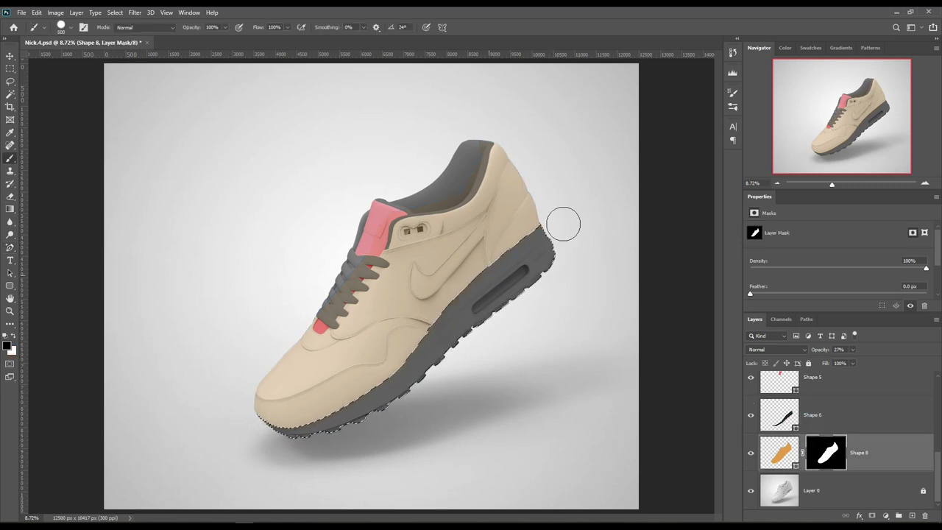
{"action": "key", "text": "v"}
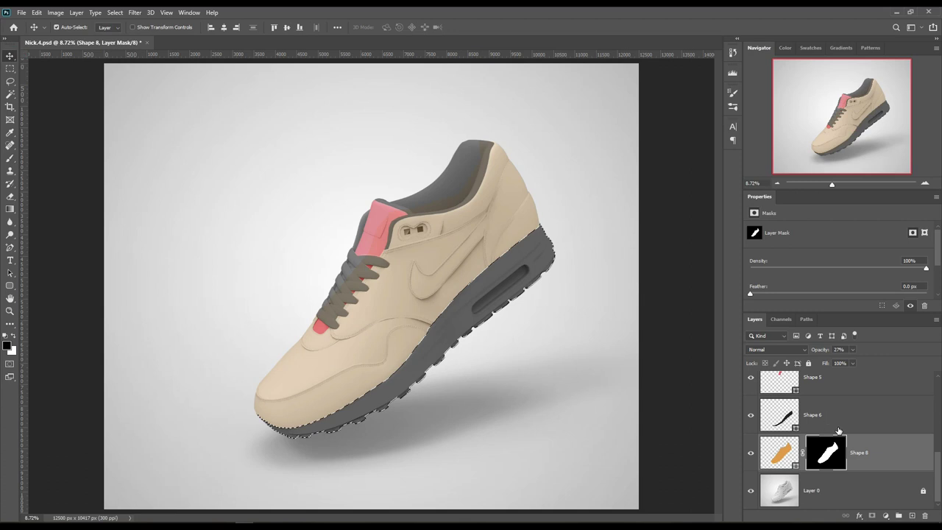
Step: Select the tongue, collar and laces and paint them black on Shape 8's mask
{"action": "scroll", "coordinate": [799, 433], "scroll_direction": "up", "scroll_amount": 1}
{"action": "left_click", "coordinate": [796, 430], "text": "ctrl"}
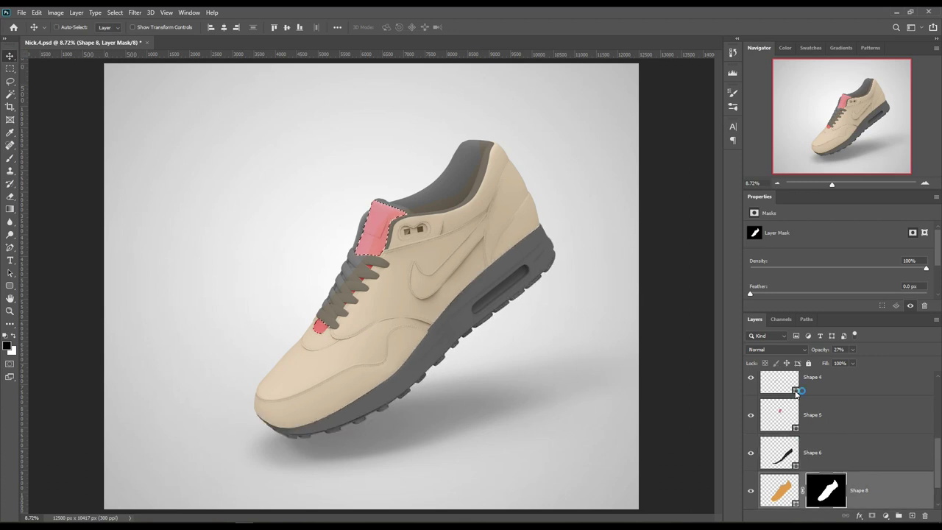
{"action": "left_click", "coordinate": [797, 391], "text": "ctrl+shift"}
{"action": "scroll", "coordinate": [796, 391], "scroll_direction": "up", "scroll_amount": 2}
{"action": "scroll", "coordinate": [803, 431], "scroll_direction": "up", "scroll_amount": 1}
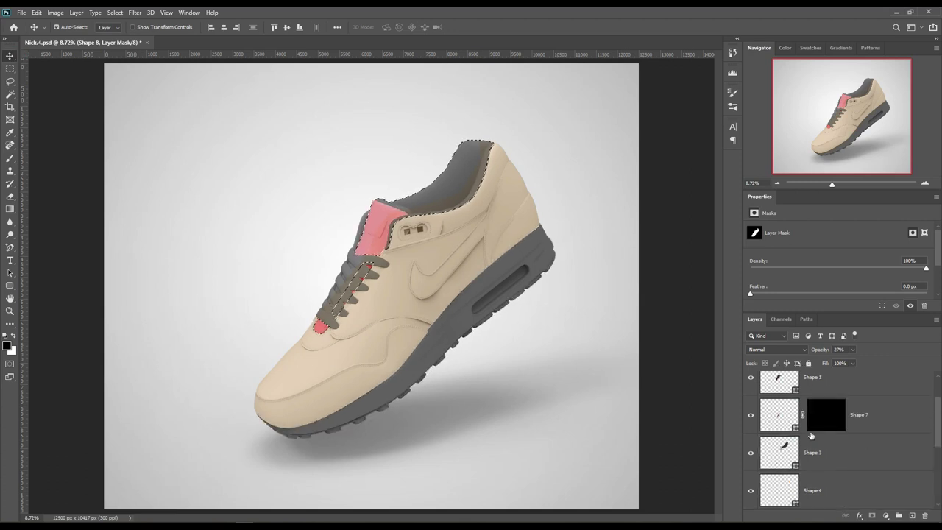
{"action": "scroll", "coordinate": [812, 435], "scroll_direction": "up", "scroll_amount": 1}
{"action": "left_click", "coordinate": [795, 426], "text": "ctrl+shift"}
{"action": "scroll", "coordinate": [817, 456], "scroll_direction": "down", "scroll_amount": 5}
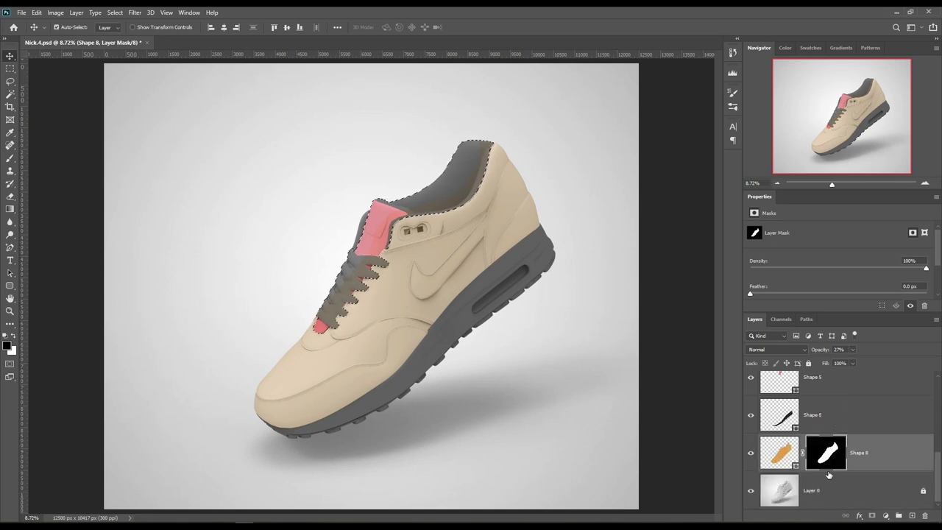
{"action": "left_click", "coordinate": [10, 158]}
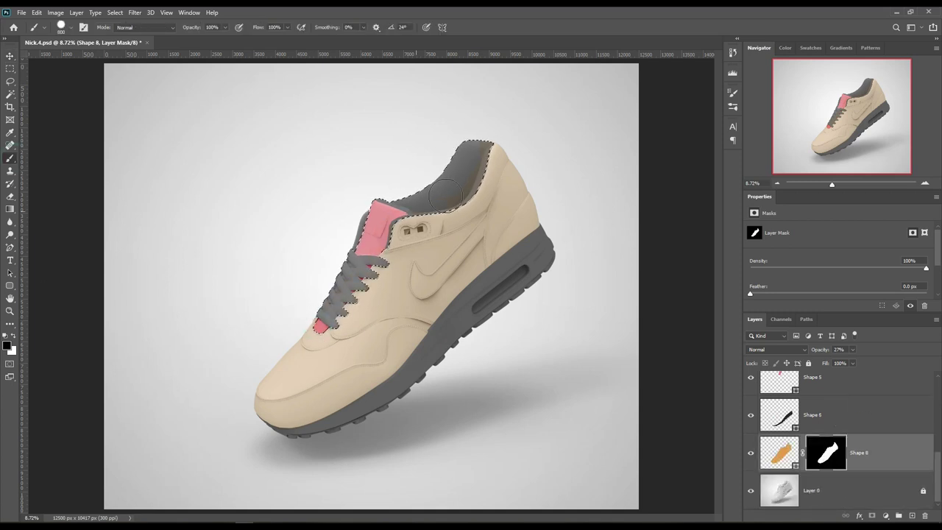
Step: Deselect everything and fit the whole shoe on screen
{"action": "key", "text": "v"}
{"action": "key", "text": "ctrl+d"}
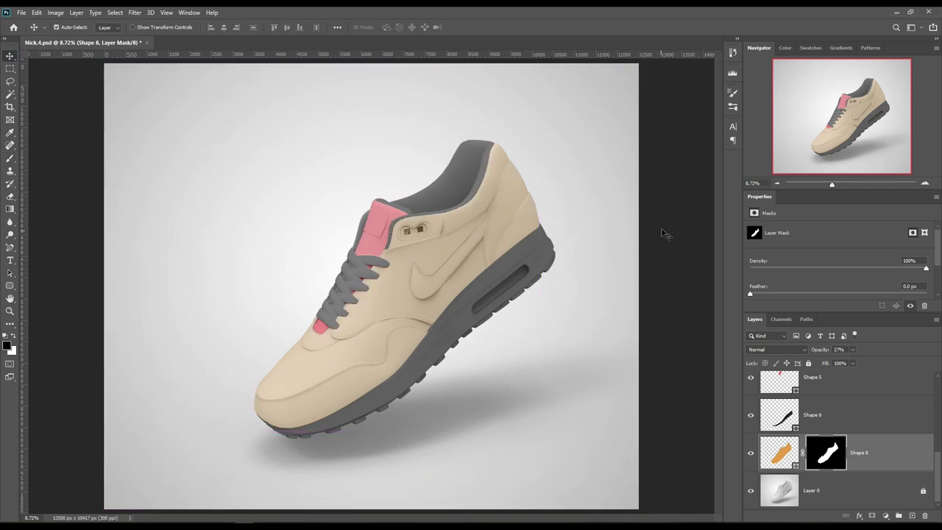
{"action": "left_click", "coordinate": [667, 234]}
{"action": "key", "text": "ctrl+0"}
{"action": "left_click", "coordinate": [876, 459]}
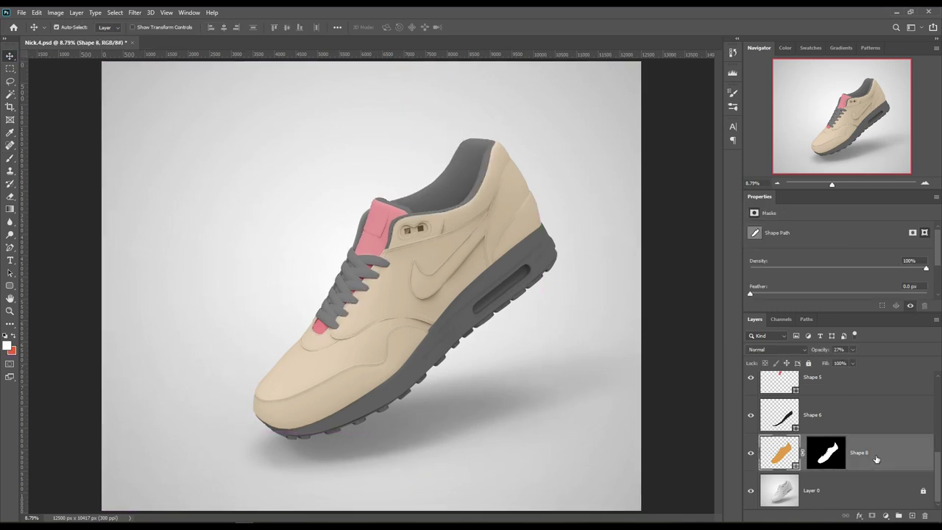
{"action": "scroll", "coordinate": [847, 441], "scroll_direction": "up", "scroll_amount": 5}
Step: Group the shape layers into Group 1 with Ctrl+G
{"action": "left_click", "coordinate": [810, 379], "text": "shift"}
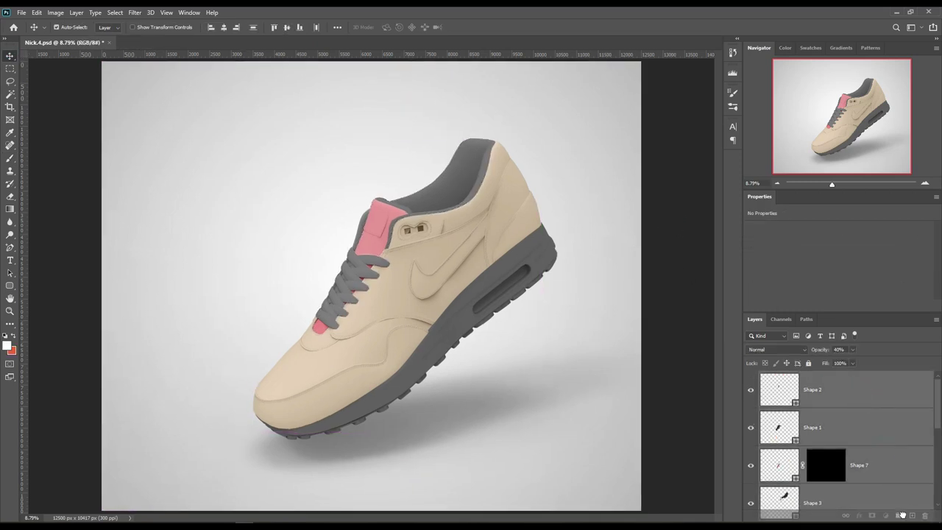
{"action": "key", "text": "ctrl+g"}
{"action": "left_click", "coordinate": [848, 409]}
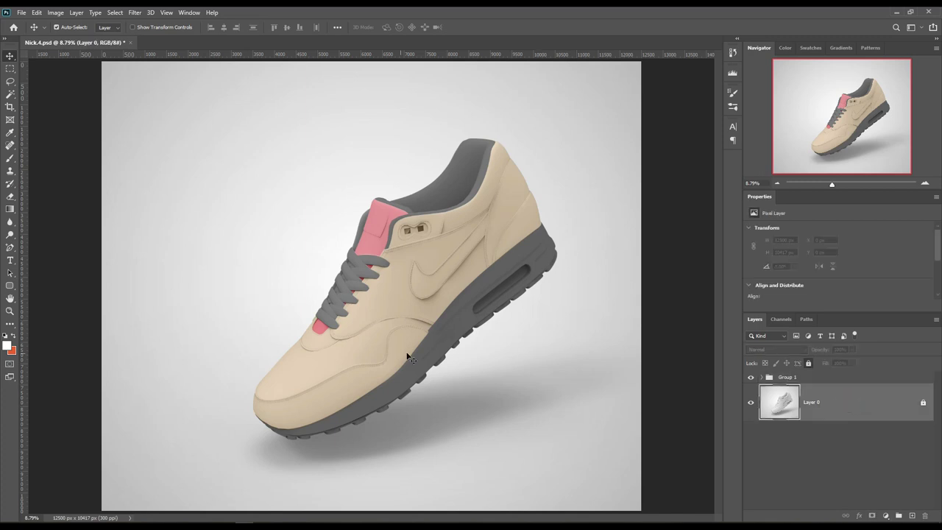
{"action": "left_click", "coordinate": [761, 377]}
{"action": "left_click", "coordinate": [799, 494], "text": "ctrl"}
Step: Add a #3cc0dc Solid Color fill layer over the sole selection
{"action": "left_click", "coordinate": [759, 380]}
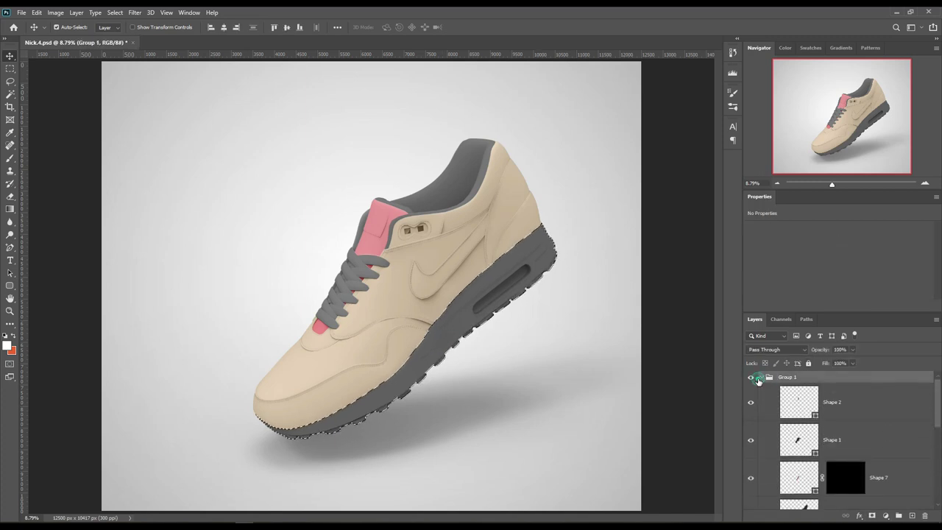
{"action": "left_click", "coordinate": [835, 401]}
{"action": "left_click", "coordinate": [885, 515]}
{"action": "left_click", "coordinate": [880, 337]}
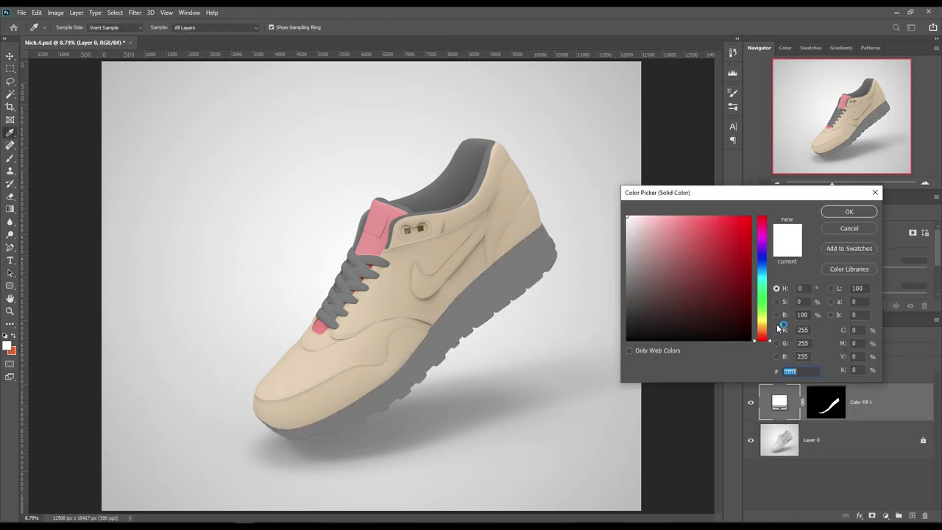
{"action": "type", "text": "3cc0dc"}
{"action": "key", "text": "Return"}
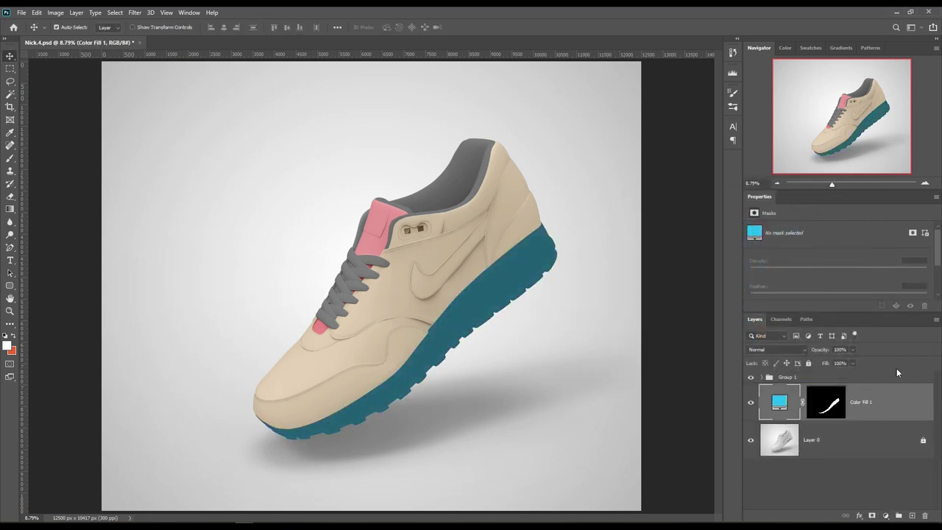
{"action": "left_click", "coordinate": [750, 377]}
{"action": "left_click", "coordinate": [762, 377]}
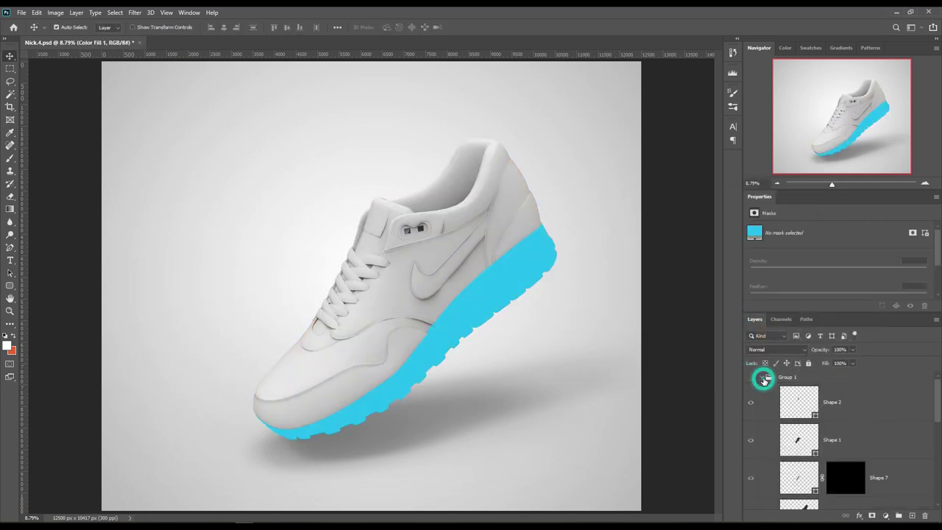
Step: Add a red Solid Color fill layer for the tongue
{"action": "scroll", "coordinate": [865, 432], "scroll_direction": "down", "scroll_amount": 2}
{"action": "scroll", "coordinate": [802, 426], "scroll_direction": "up", "scroll_amount": 2}
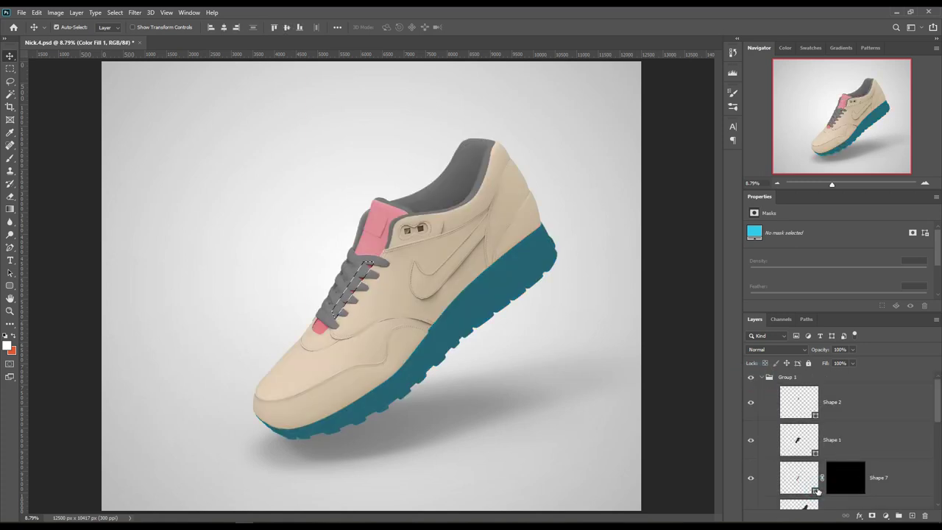
{"action": "scroll", "coordinate": [842, 471], "scroll_direction": "down", "scroll_amount": 2}
{"action": "scroll", "coordinate": [855, 465], "scroll_direction": "down", "scroll_amount": 3}
{"action": "left_click", "coordinate": [810, 435], "text": "ctrl"}
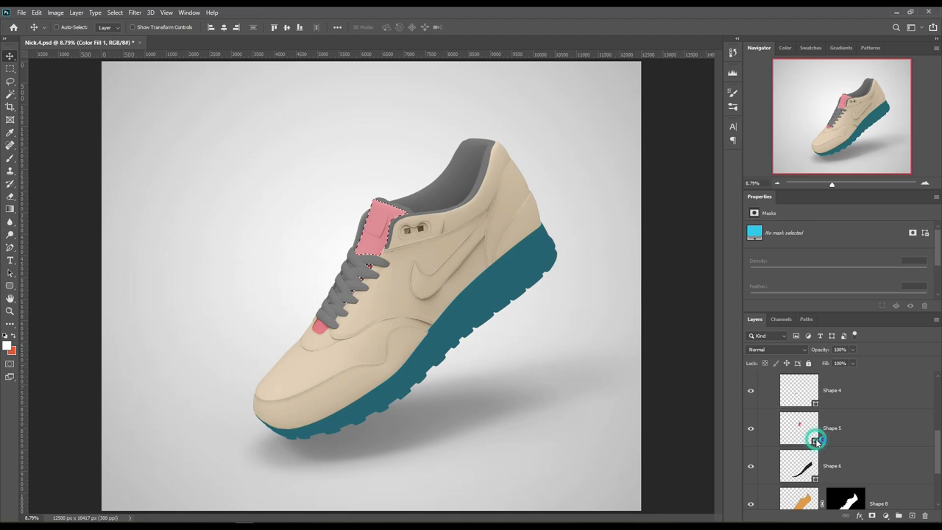
{"action": "scroll", "coordinate": [891, 451], "scroll_direction": "down", "scroll_amount": 3}
{"action": "left_click", "coordinate": [886, 516]}
{"action": "left_click", "coordinate": [883, 340]}
{"action": "key", "text": "Return"}
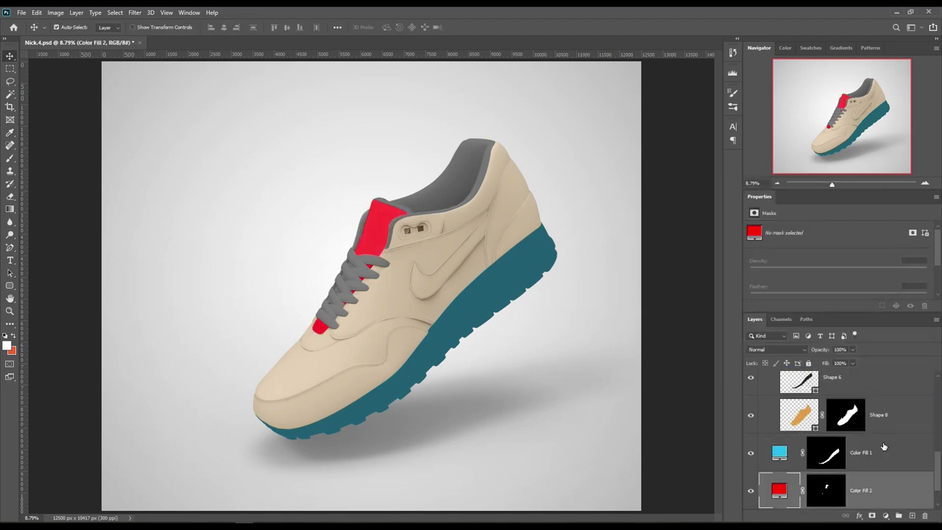
Step: Add a cyan Solid Color fill layer for the collar and laces
{"action": "scroll", "coordinate": [884, 447], "scroll_direction": "up", "scroll_amount": 3}
{"action": "scroll", "coordinate": [846, 450], "scroll_direction": "up", "scroll_amount": 2}
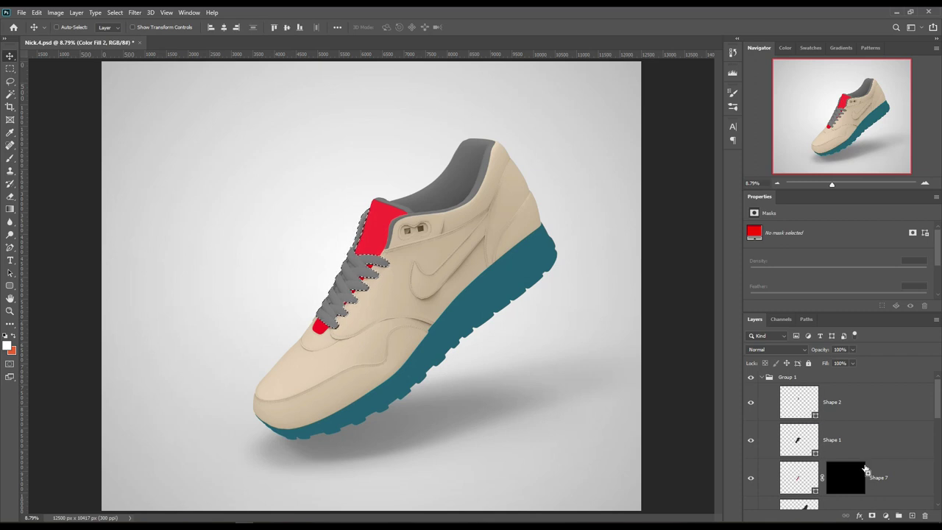
{"action": "left_click", "coordinate": [809, 487], "text": "ctrl+shift"}
{"action": "scroll", "coordinate": [808, 487], "scroll_direction": "down", "scroll_amount": 5}
{"action": "left_click", "coordinate": [810, 490]}
{"action": "left_click", "coordinate": [886, 518]}
{"action": "left_click", "coordinate": [880, 346]}
{"action": "left_click_drag", "start_coordinate": [764, 338], "coordinate": [766, 275]}
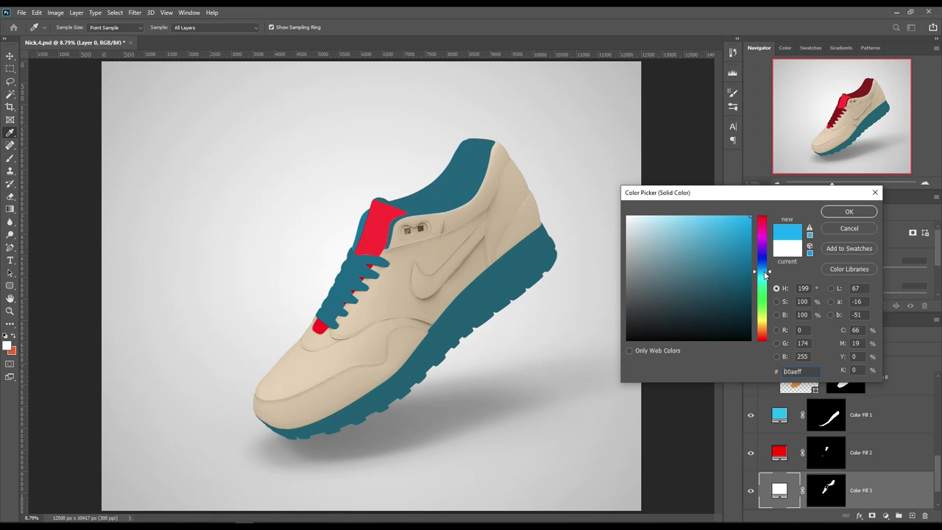
{"action": "left_click", "coordinate": [848, 211]}
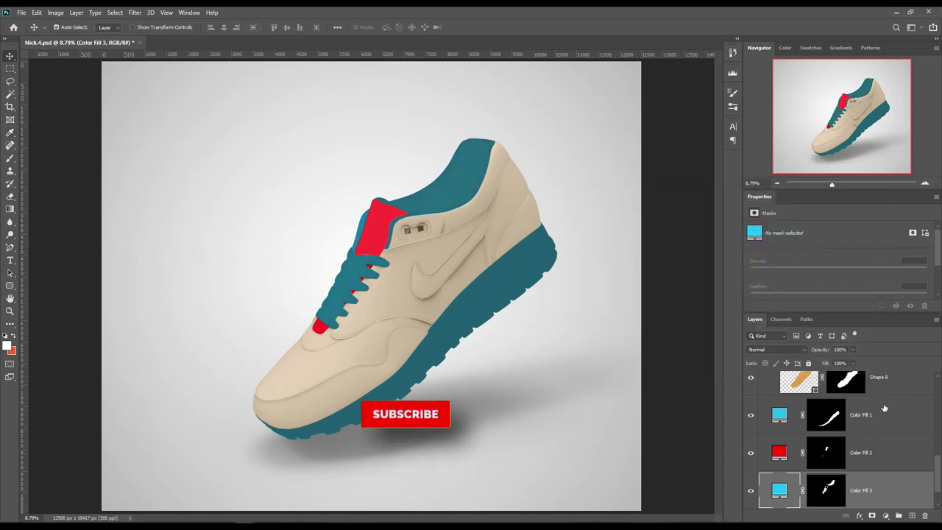
Step: Add a yellow Solid Color fill for the upper body and hide Group 1
{"action": "scroll", "coordinate": [810, 457], "scroll_direction": "down", "scroll_amount": 3}
{"action": "left_click", "coordinate": [810, 490]}
{"action": "left_click", "coordinate": [886, 517]}
{"action": "left_click", "coordinate": [879, 299]}
{"action": "left_click_drag", "start_coordinate": [764, 335], "coordinate": [764, 324]}
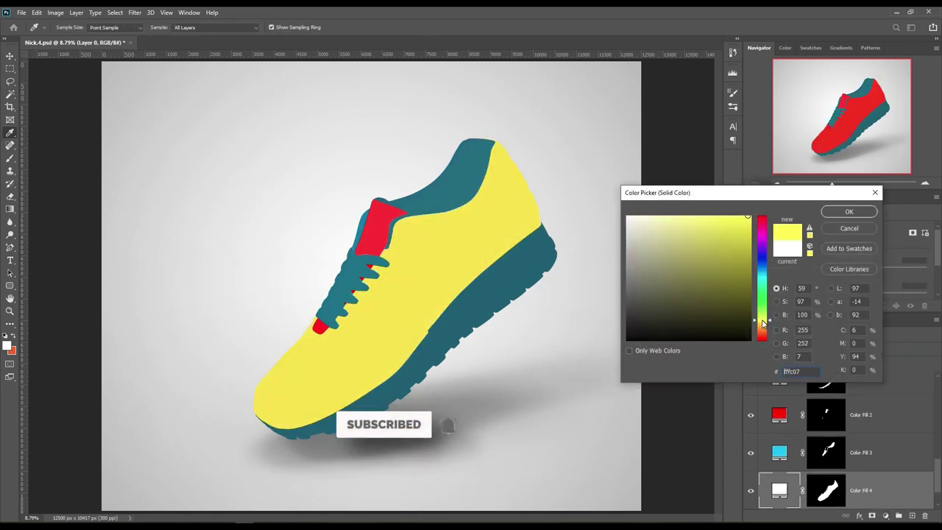
{"action": "key", "text": "Return"}
{"action": "scroll", "coordinate": [810, 442], "scroll_direction": "up", "scroll_amount": 3}
{"action": "scroll", "coordinate": [758, 397], "scroll_direction": "up", "scroll_amount": 2}
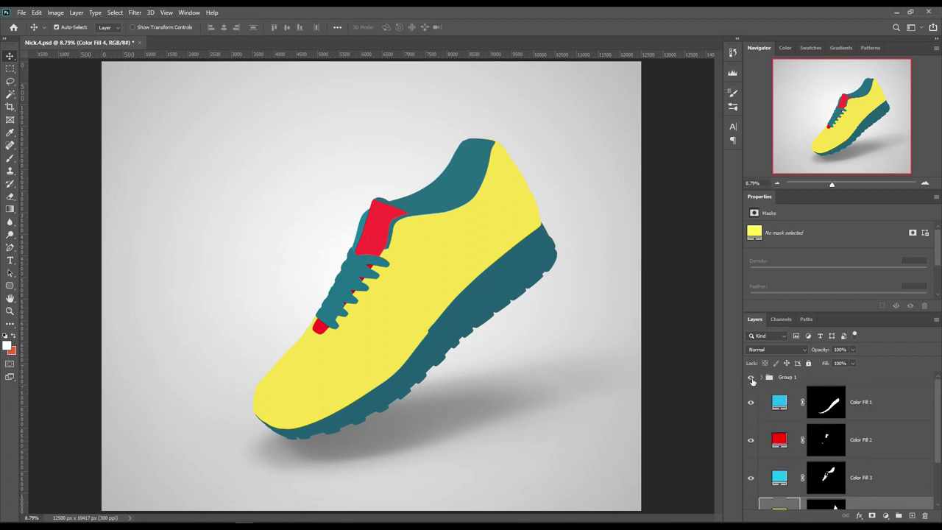
{"action": "left_click", "coordinate": [751, 377]}
{"action": "left_click", "coordinate": [789, 418]}
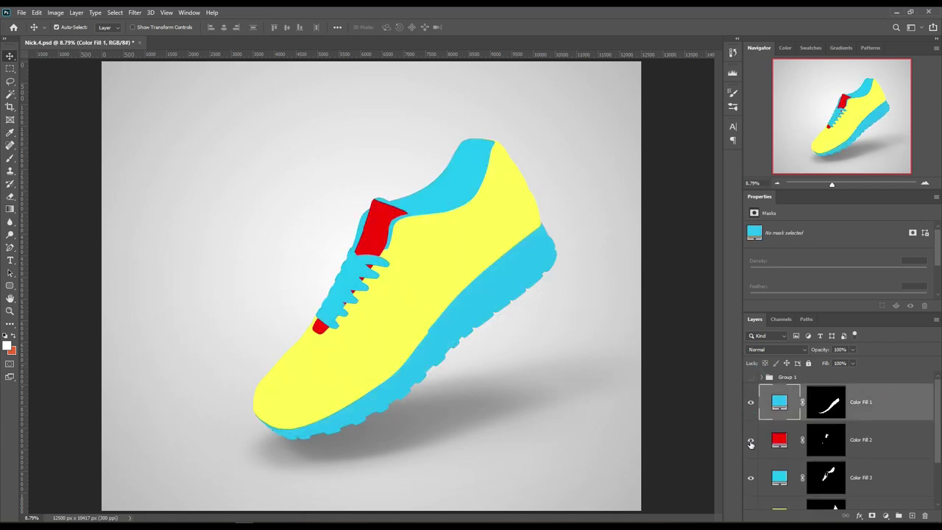
Step: Toggle the collar and yellow fills' visibility to compare the result
{"action": "left_click", "coordinate": [751, 476]}
{"action": "left_click", "coordinate": [750, 476]}
{"action": "scroll", "coordinate": [751, 471], "scroll_direction": "down", "scroll_amount": 2}
{"action": "left_click", "coordinate": [751, 466]}
{"action": "left_click", "coordinate": [751, 465]}
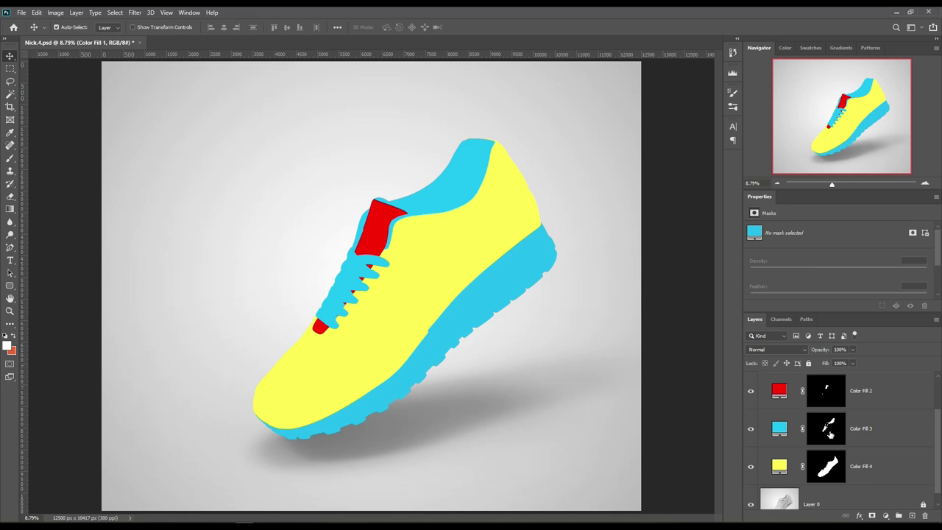
{"action": "scroll", "coordinate": [829, 434], "scroll_direction": "up", "scroll_amount": 1}
Step: Soften the mask edges of the sole, yellow, collar and tongue fills
{"action": "left_click", "coordinate": [826, 390]}
{"action": "left_click", "coordinate": [10, 222]}
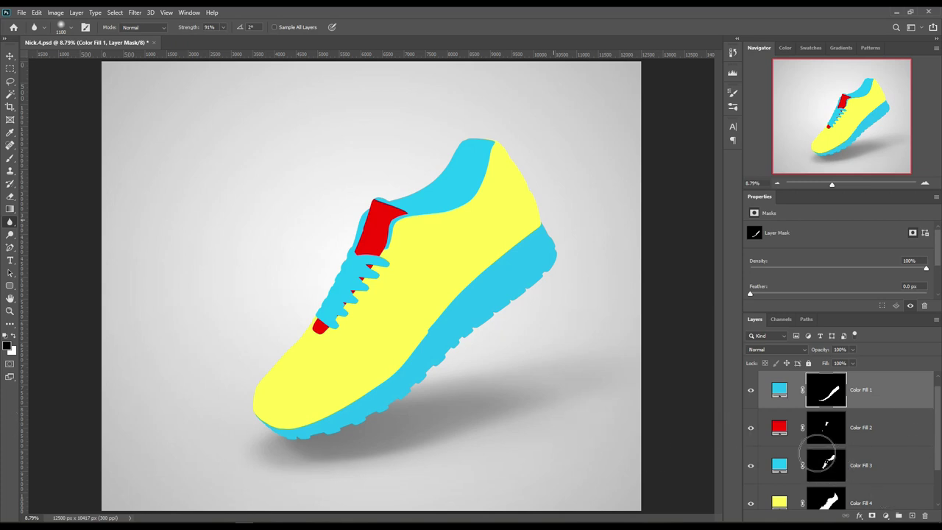
{"action": "scroll", "coordinate": [817, 455], "scroll_direction": "down", "scroll_amount": 1}
{"action": "left_click", "coordinate": [824, 451]}
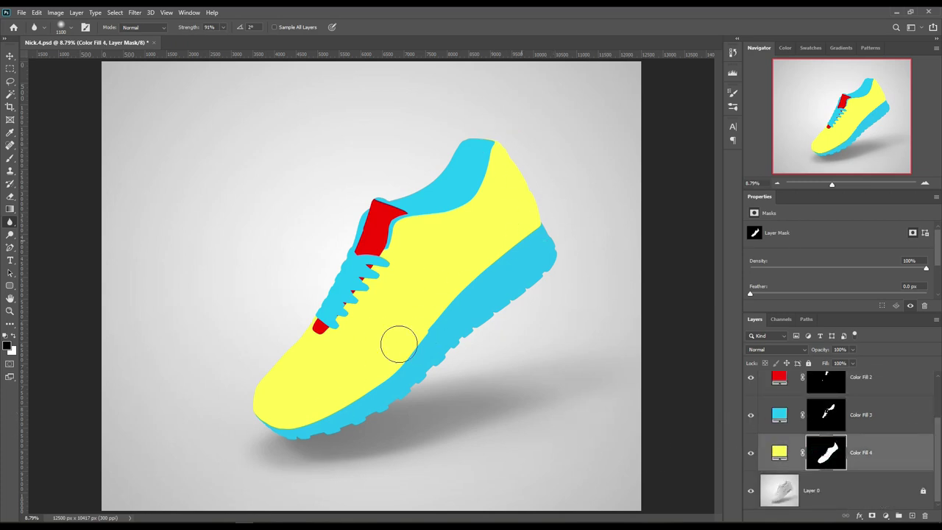
{"action": "left_click", "coordinate": [825, 415]}
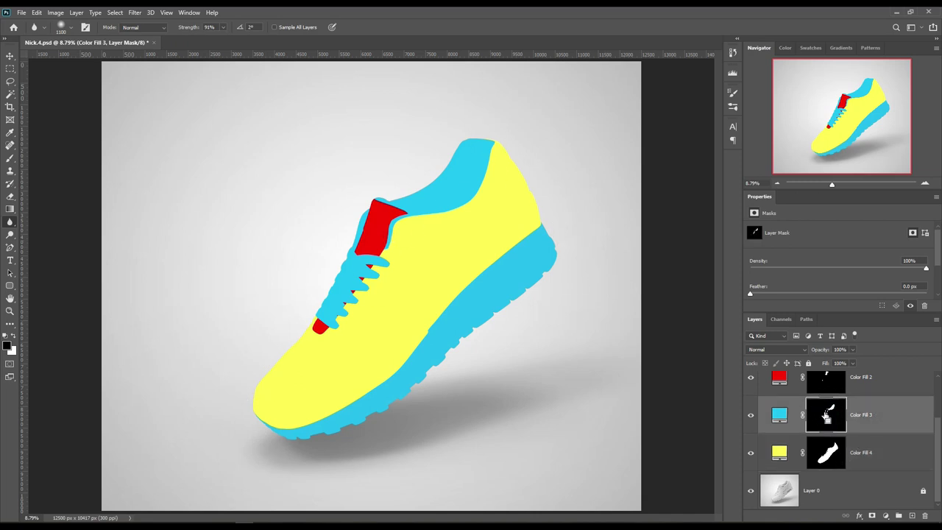
{"action": "left_click", "coordinate": [751, 417]}
{"action": "scroll", "coordinate": [883, 413], "scroll_direction": "up", "scroll_amount": 1}
{"action": "left_click", "coordinate": [883, 413]}
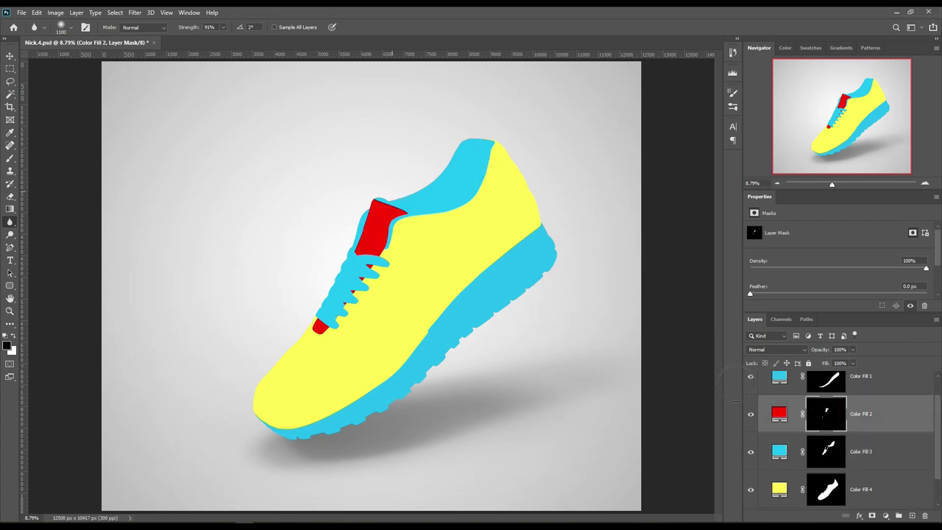
Step: Select the Color Fill 1 mask and switch to the Move tool
{"action": "scroll", "coordinate": [825, 398], "scroll_direction": "up", "scroll_amount": 1}
{"action": "left_click", "coordinate": [826, 389]}
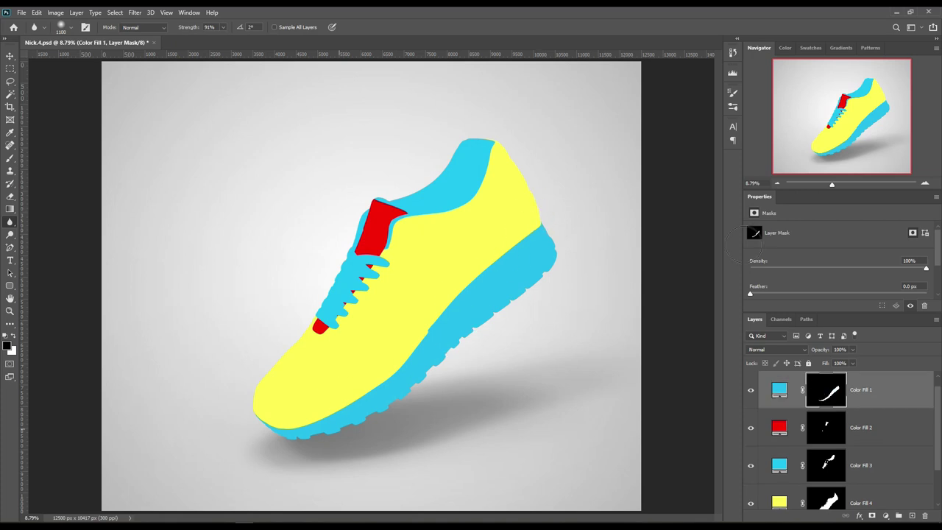
{"action": "key", "text": "v"}
{"action": "left_click", "coordinate": [59, 135]}
{"action": "scroll", "coordinate": [869, 418], "scroll_direction": "up", "scroll_amount": 1}
Step: Copy the selected sole and collar area of Layer 0 to a new layer at the top of the stack
{"action": "left_click", "coordinate": [830, 412], "text": "ctrl"}
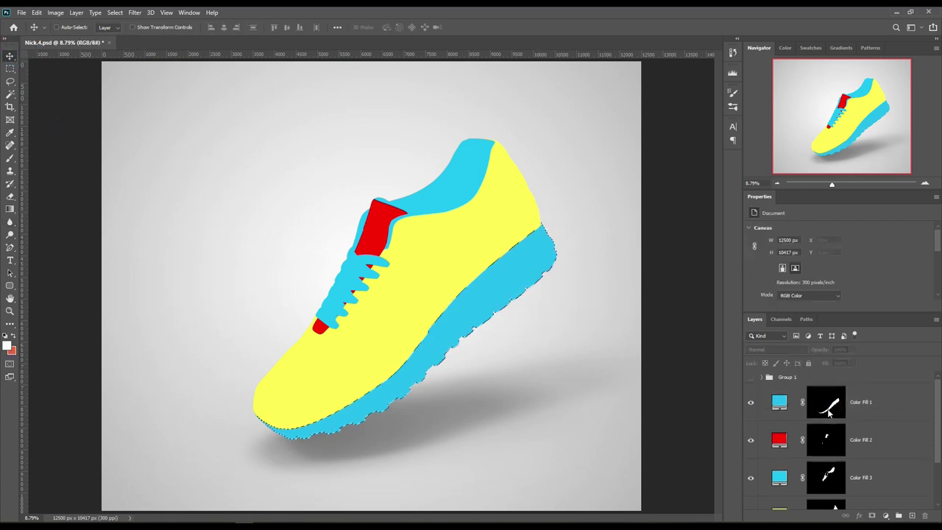
{"action": "left_click", "coordinate": [831, 477], "text": "ctrl+shift"}
{"action": "scroll", "coordinate": [837, 480], "scroll_direction": "down", "scroll_amount": 1}
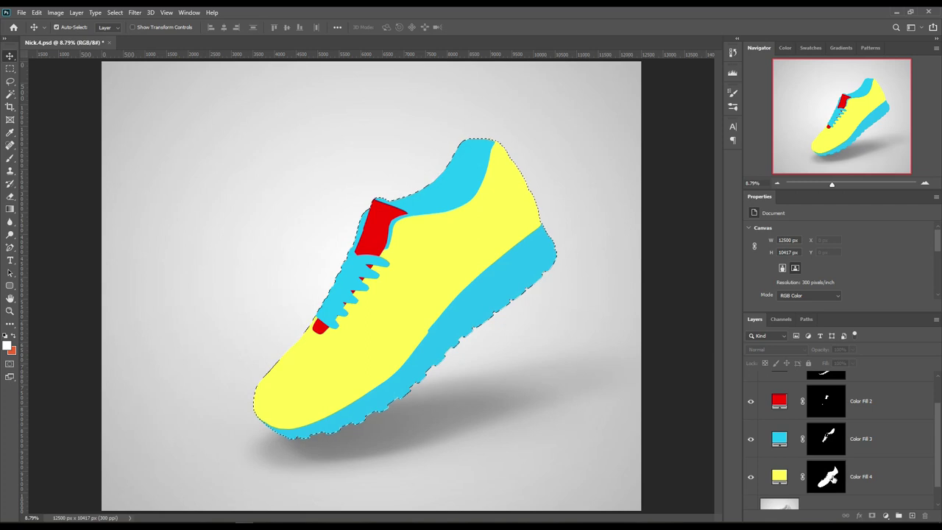
{"action": "scroll", "coordinate": [875, 487], "scroll_direction": "down", "scroll_amount": 1}
{"action": "left_click", "coordinate": [877, 492]}
{"action": "key", "text": "ctrl+j"}
{"action": "key", "text": "Return"}
{"action": "key", "text": "ctrl+j"}
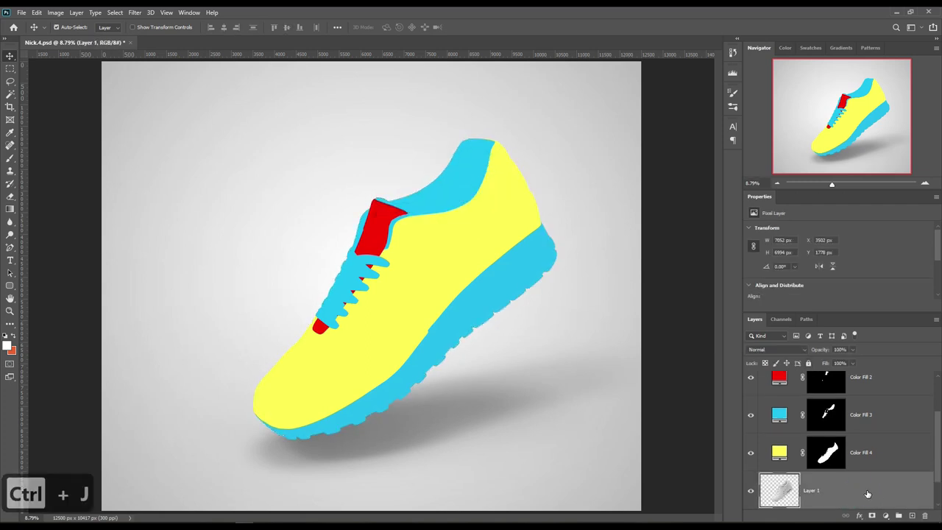
{"action": "left_click_drag", "start_coordinate": [867, 494], "coordinate": [847, 373]}
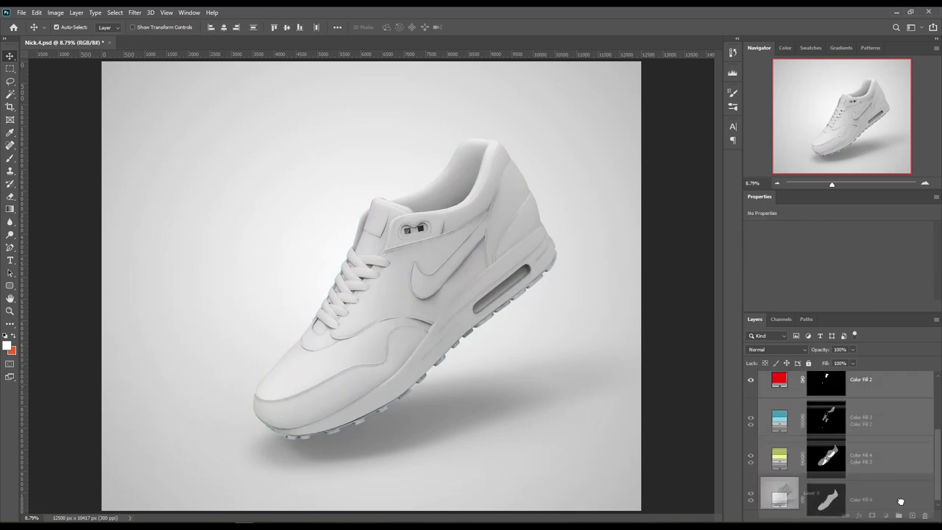
Step: Name the colour-fill group 'color' and give it a red label
{"action": "left_click_drag", "start_coordinate": [900, 501], "coordinate": [899, 515]}
{"action": "double_click", "coordinate": [783, 427]}
{"action": "type", "text": "color"}
{"action": "key", "text": "Return"}
{"action": "right_click", "coordinate": [792, 427]}
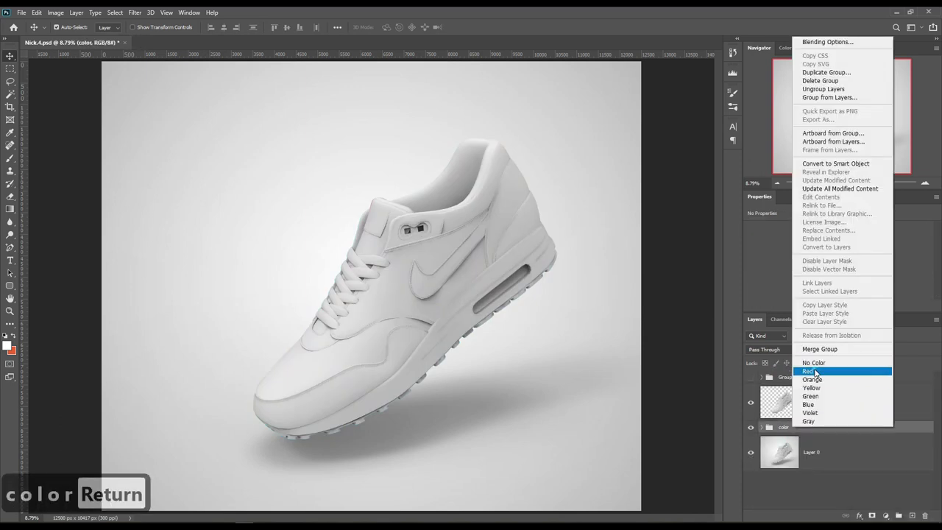
{"action": "left_click", "coordinate": [815, 371]}
Step: Rename the shoe copy 'shadow' and duplicate it as 'mid tone'
{"action": "double_click", "coordinate": [812, 402]}
{"action": "type", "text": "shadow"}
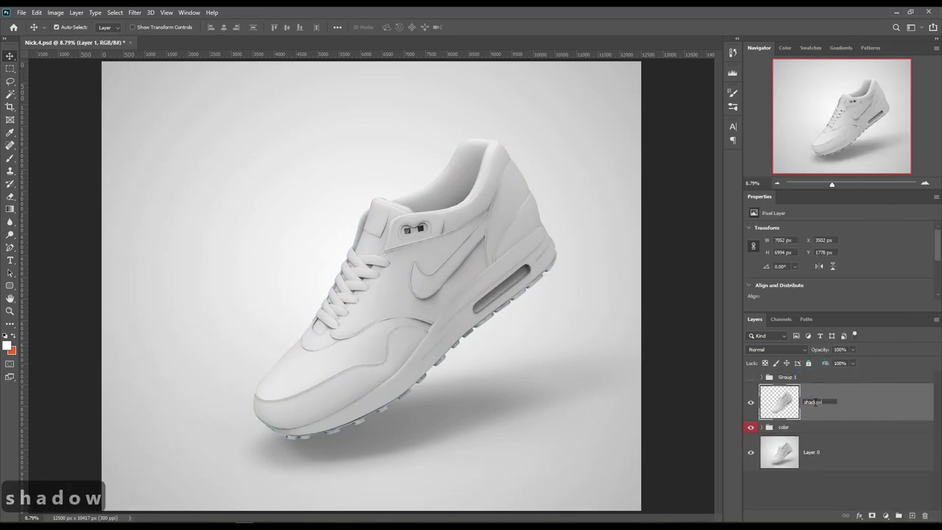
{"action": "key", "text": "ctrl+j"}
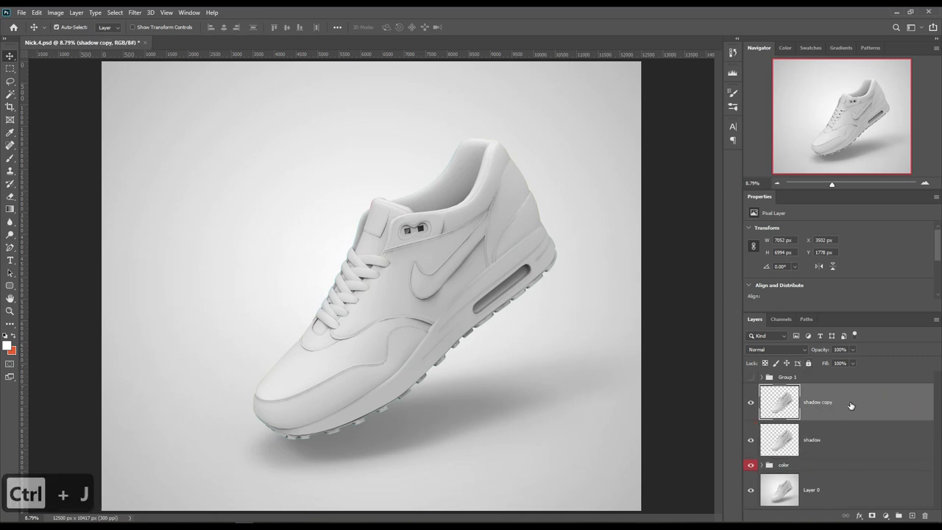
{"action": "type", "text": "mid tone"}
{"action": "key", "text": "Return"}
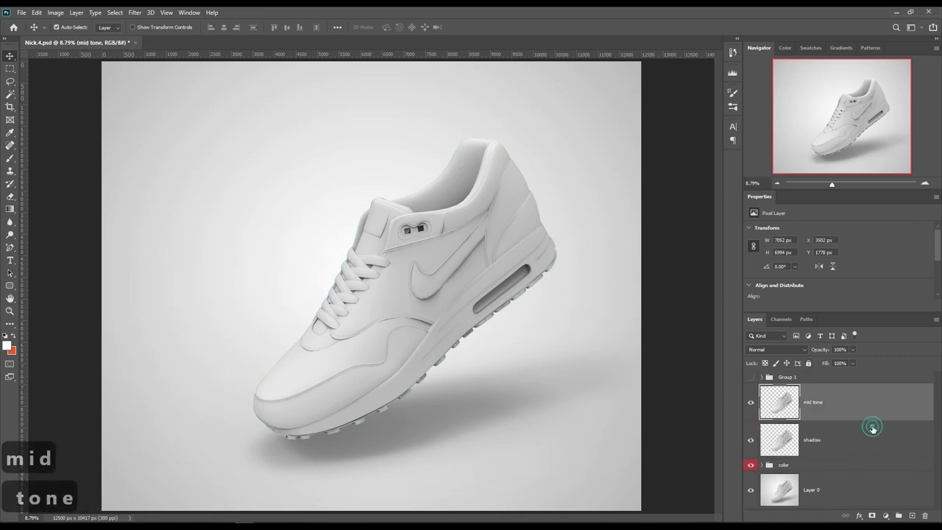
{"action": "left_click", "coordinate": [871, 431]}
{"action": "left_click", "coordinate": [883, 408]}
Step: Duplicate mid tone as 'light', hide it, and reselect the shadow layer
{"action": "key", "text": "ctrl+j"}
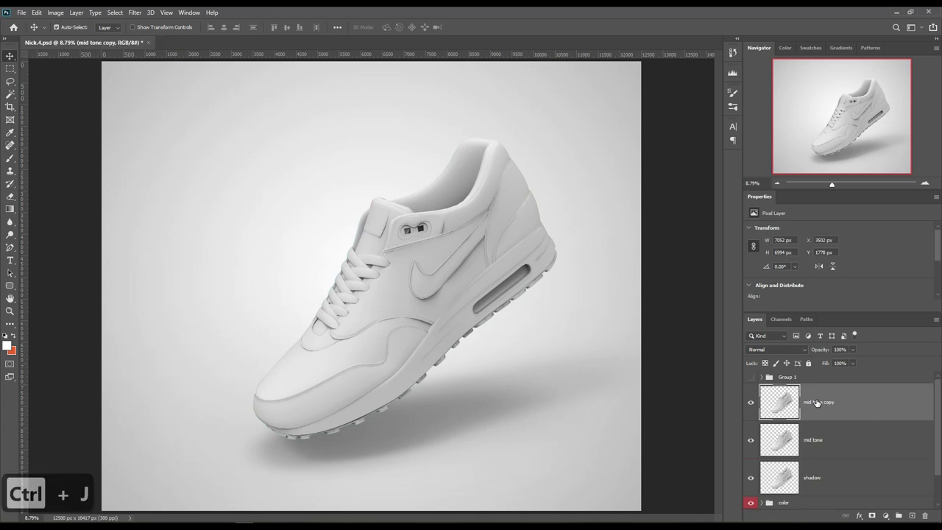
{"action": "double_click", "coordinate": [817, 402]}
{"action": "type", "text": "ght"}
{"action": "left_click", "coordinate": [890, 404]}
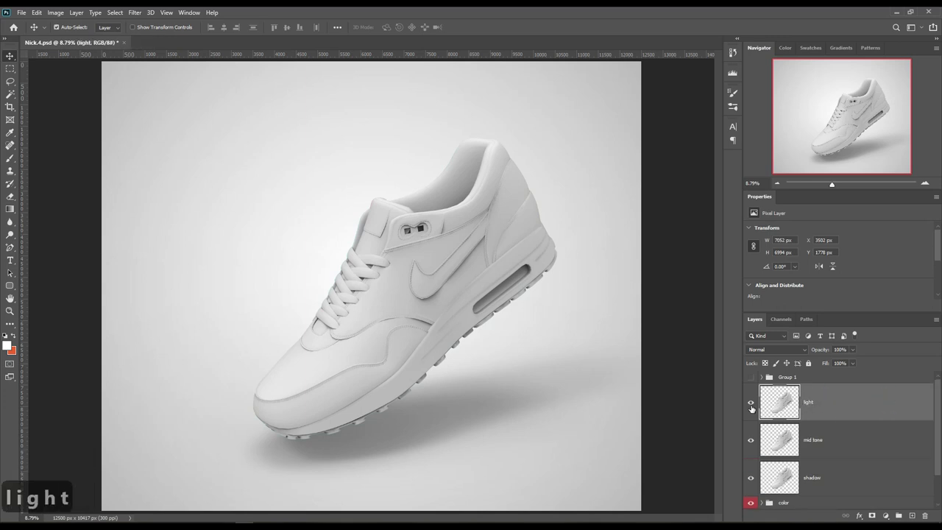
{"action": "left_click", "coordinate": [751, 405]}
{"action": "left_click", "coordinate": [853, 474]}
{"action": "left_click", "coordinate": [776, 349]}
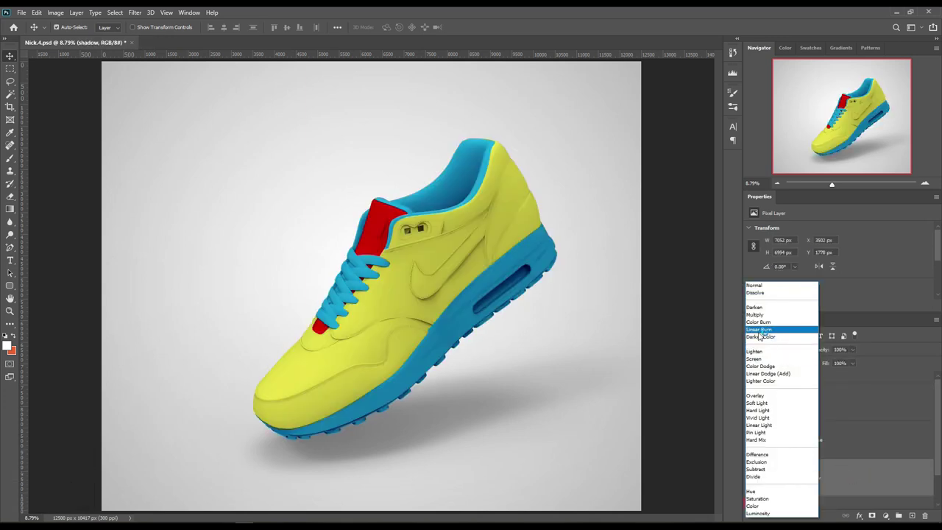
Step: Set shadow to Linear Burn and mid tone to Linear Dodge (Add), darkening mid tone with Levels
{"action": "left_click", "coordinate": [766, 331]}
{"action": "left_click", "coordinate": [751, 439]}
{"action": "left_click", "coordinate": [839, 437]}
{"action": "left_click", "coordinate": [776, 350]}
{"action": "left_click", "coordinate": [774, 378]}
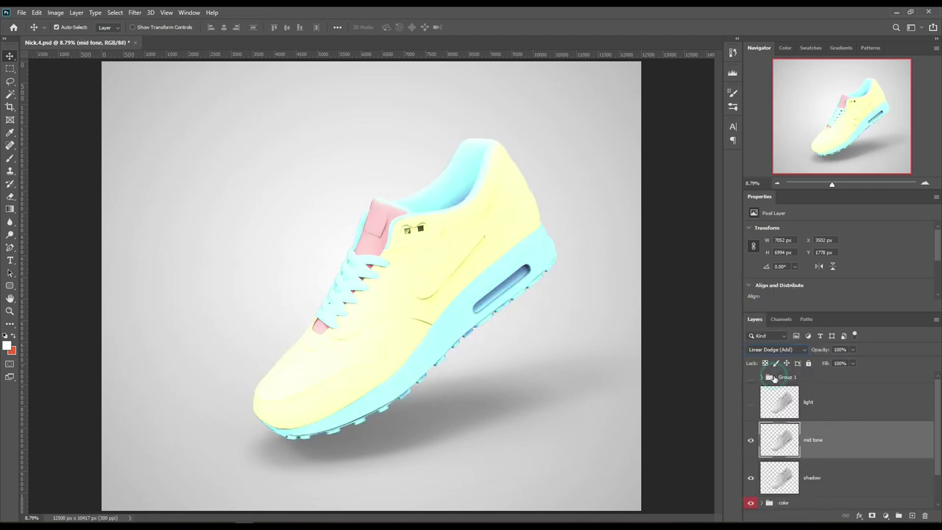
{"action": "left_click", "coordinate": [56, 12]}
{"action": "left_click", "coordinate": [176, 45]}
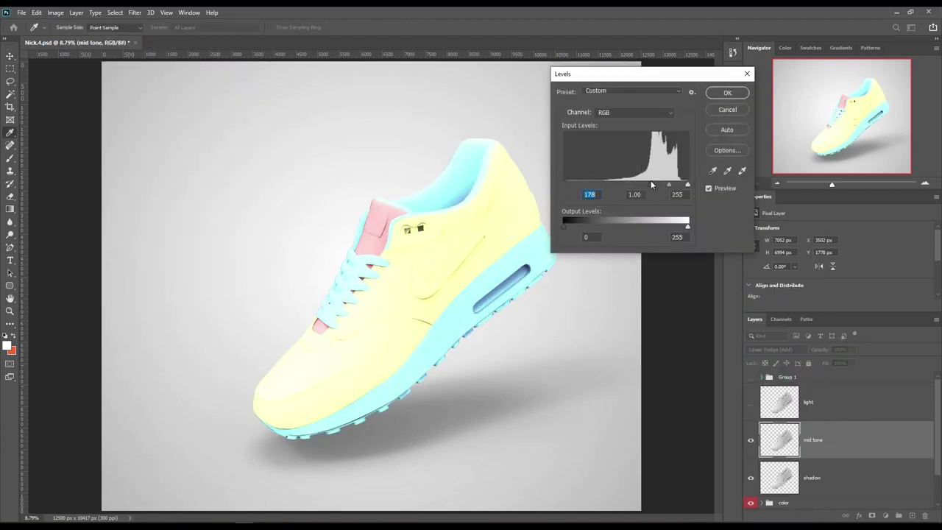
{"action": "left_click_drag", "start_coordinate": [687, 226], "coordinate": [654, 227]}
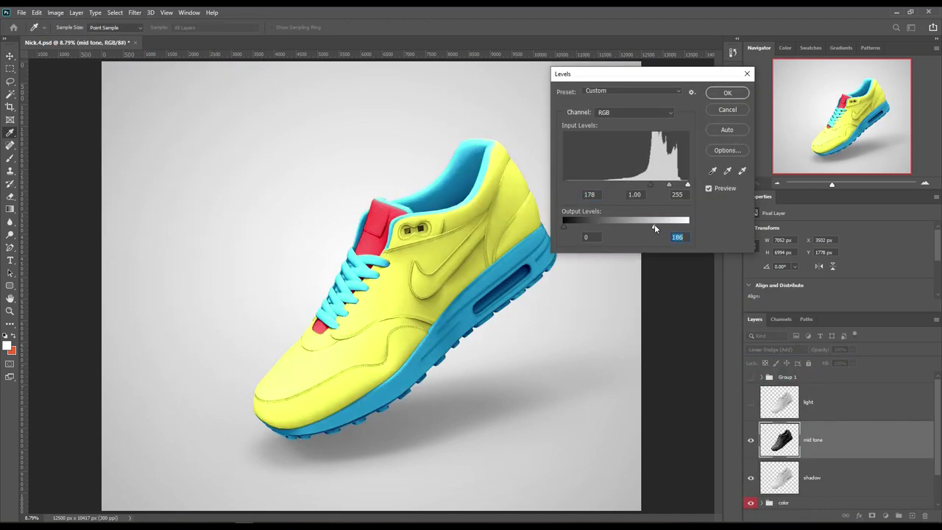
{"action": "left_click", "coordinate": [726, 97]}
{"action": "left_click", "coordinate": [752, 439]}
{"action": "left_click", "coordinate": [751, 439]}
Step: Set the light layer to Screen, saturate it with Levels, and give it 65% fill
{"action": "left_click", "coordinate": [751, 402]}
{"action": "left_click", "coordinate": [809, 402]}
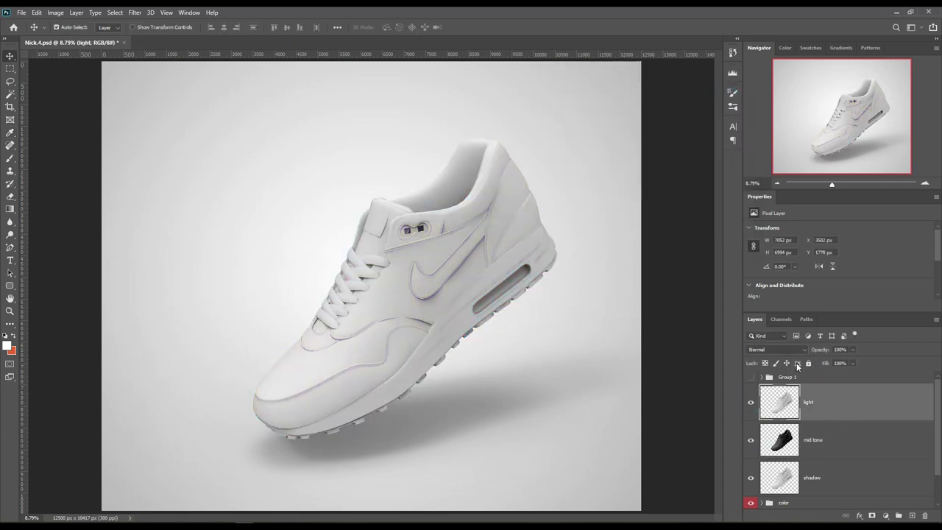
{"action": "left_click", "coordinate": [776, 350]}
{"action": "left_click", "coordinate": [765, 358]}
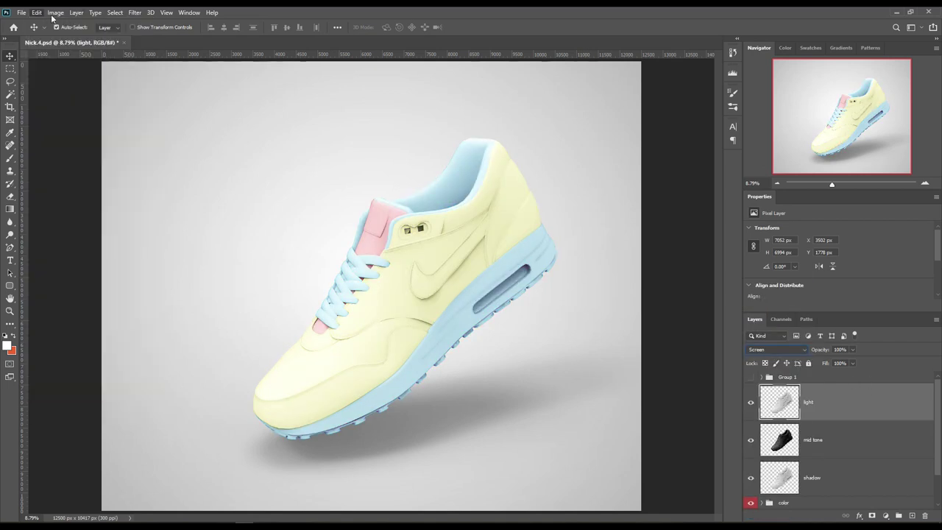
{"action": "left_click", "coordinate": [55, 12]}
{"action": "left_click", "coordinate": [167, 47]}
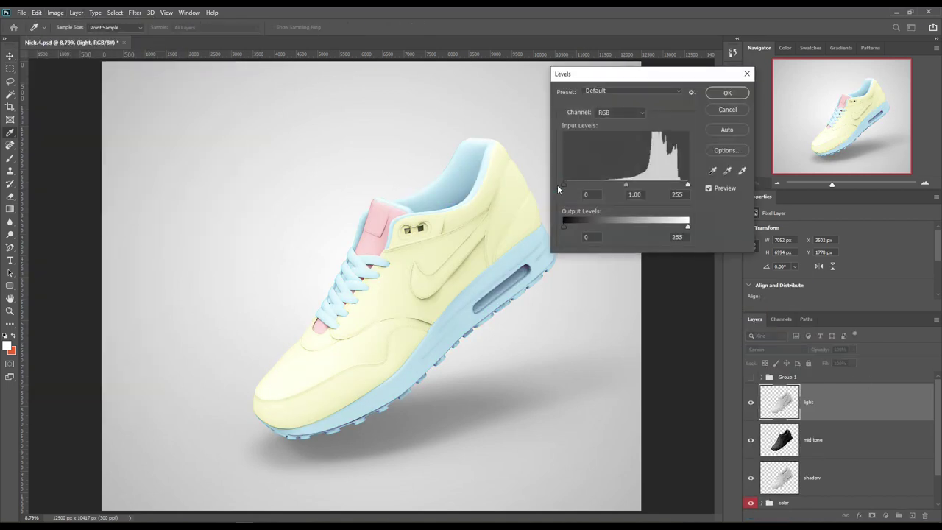
{"action": "left_click_drag", "start_coordinate": [563, 184], "coordinate": [661, 186]}
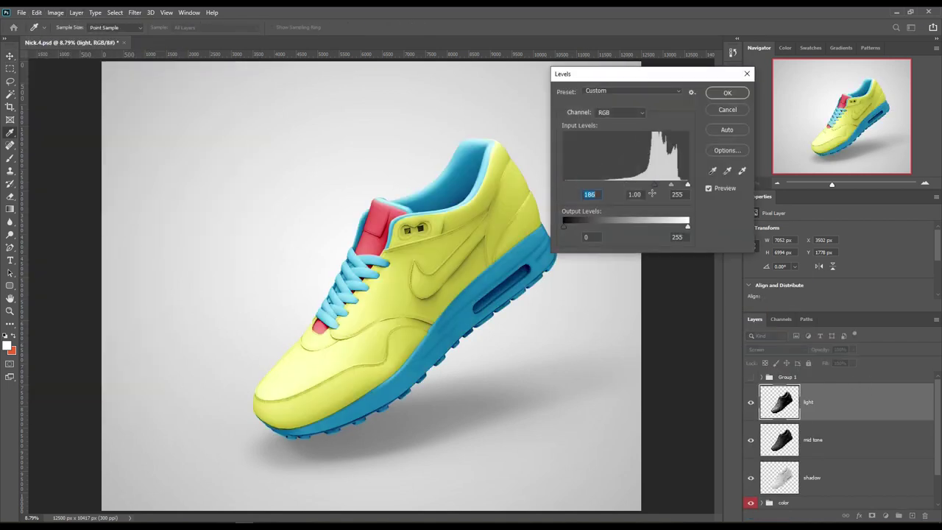
{"action": "left_click", "coordinate": [727, 93]}
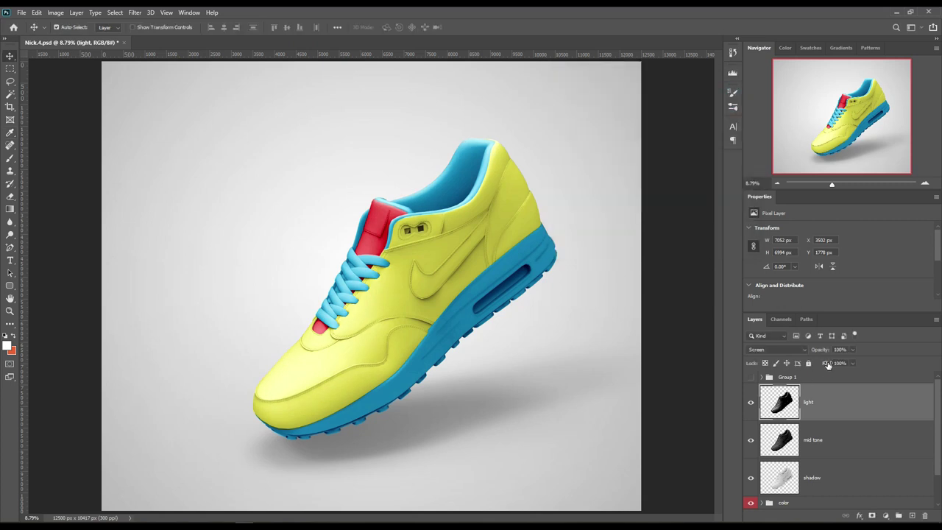
{"action": "left_click_drag", "start_coordinate": [827, 363], "coordinate": [838, 373]}
{"action": "left_click", "coordinate": [750, 402]}
{"action": "left_click", "coordinate": [750, 402]}
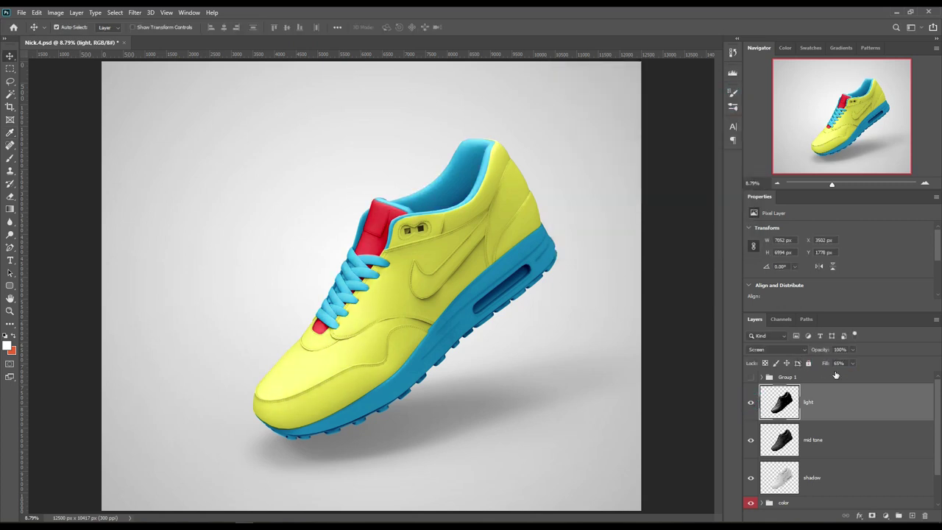
Step: Group the shadow, mid tone and light layers and select Color Fill 4 in the color group
{"action": "left_click", "coordinate": [862, 483], "text": "shift"}
{"action": "key", "text": "ctrl+g"}
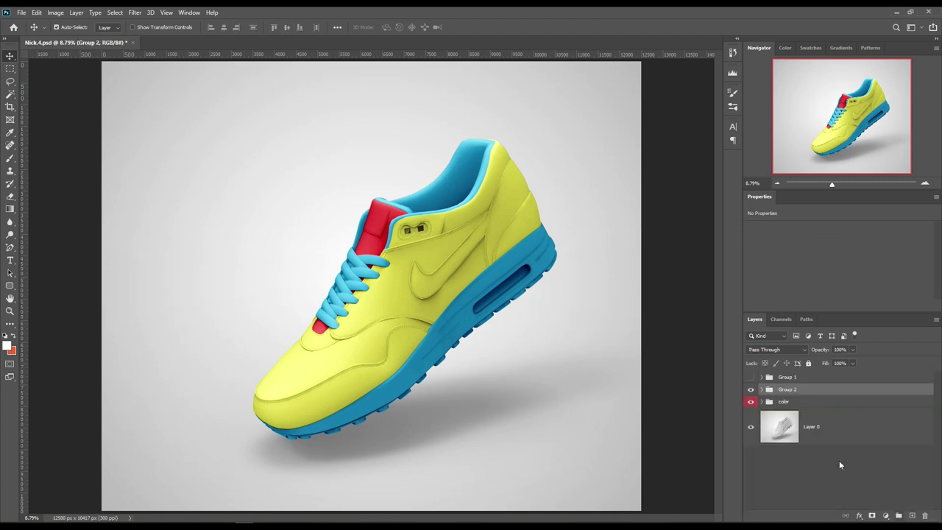
{"action": "type", "text": "fx"}
{"action": "left_click", "coordinate": [853, 403]}
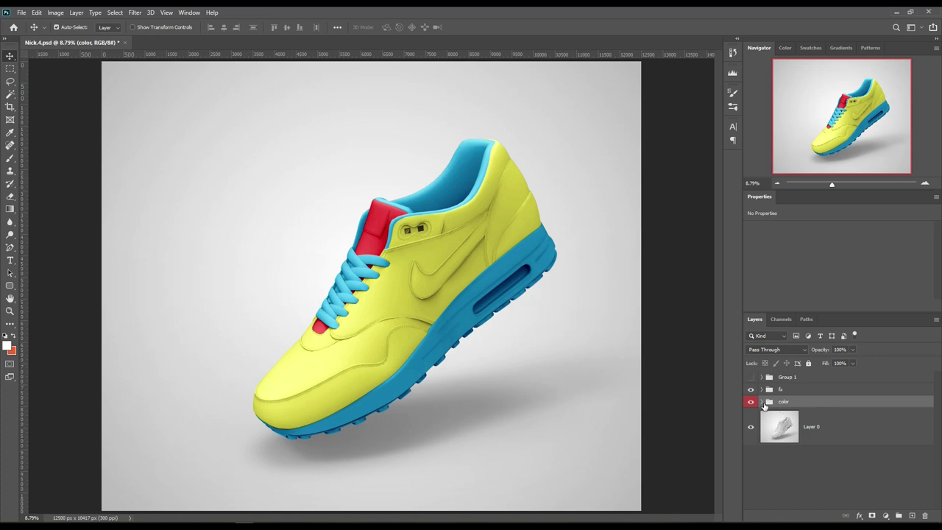
{"action": "left_click", "coordinate": [763, 402]}
{"action": "scroll", "coordinate": [904, 446], "scroll_direction": "down", "scroll_amount": 1}
{"action": "scroll", "coordinate": [904, 446], "scroll_direction": "down", "scroll_amount": 1}
{"action": "left_click", "coordinate": [904, 469]}
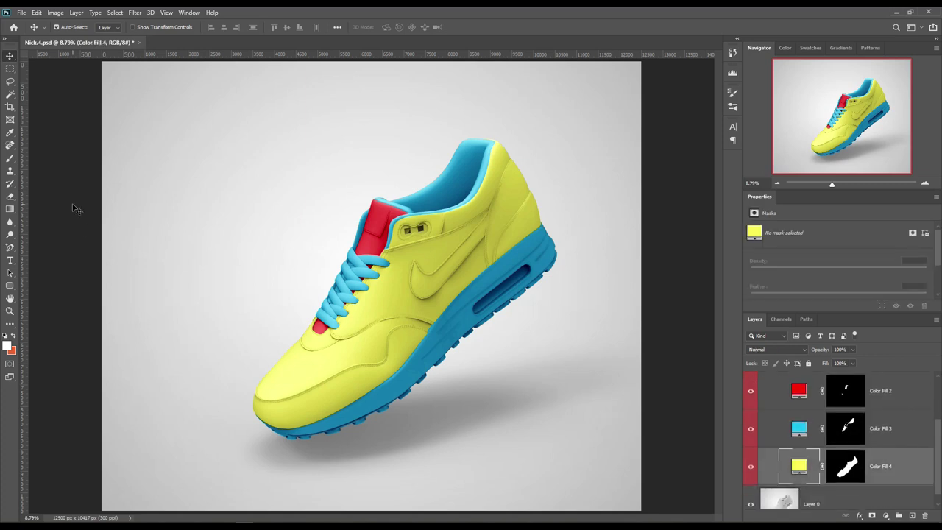
Step: Draw a white rectangle across the shoe's upper and convert it to a smart object
{"action": "right_click", "coordinate": [10, 286]}
{"action": "left_click", "coordinate": [40, 288]}
{"action": "left_click_drag", "start_coordinate": [170, 221], "coordinate": [571, 396]}
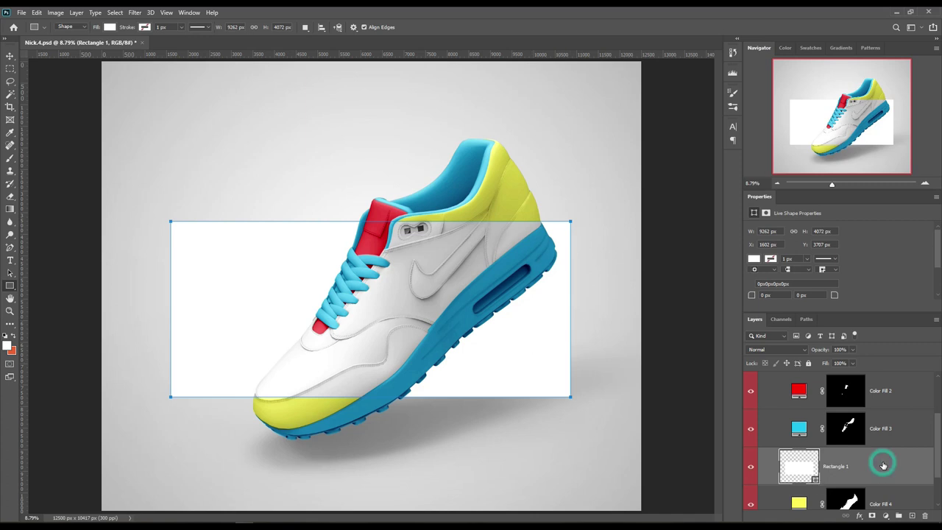
{"action": "right_click", "coordinate": [883, 464]}
{"action": "left_click", "coordinate": [849, 182]}
Step: Rotate and resize the rectangle to the shoe's angle, then copy the upper's mask onto it
{"action": "key", "text": "ctrl+t"}
{"action": "left_click_drag", "start_coordinate": [574, 409], "coordinate": [608, 252]}
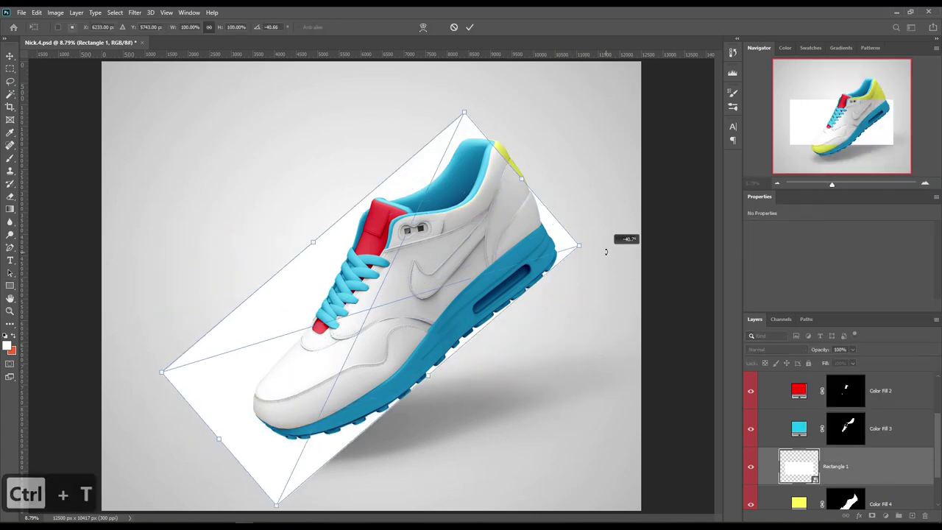
{"action": "left_click_drag", "start_coordinate": [442, 254], "coordinate": [471, 273]}
{"action": "left_click_drag", "start_coordinate": [181, 351], "coordinate": [199, 346]}
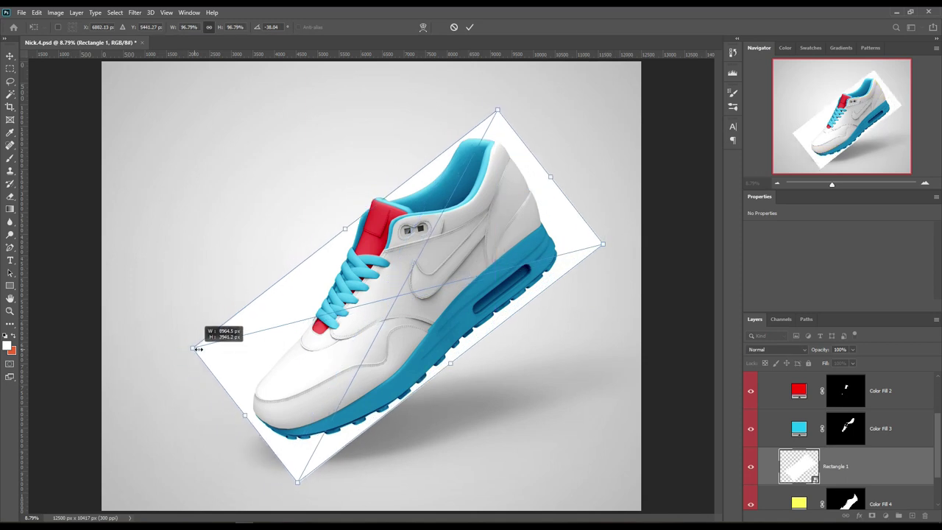
{"action": "left_click_drag", "start_coordinate": [603, 243], "coordinate": [584, 243]}
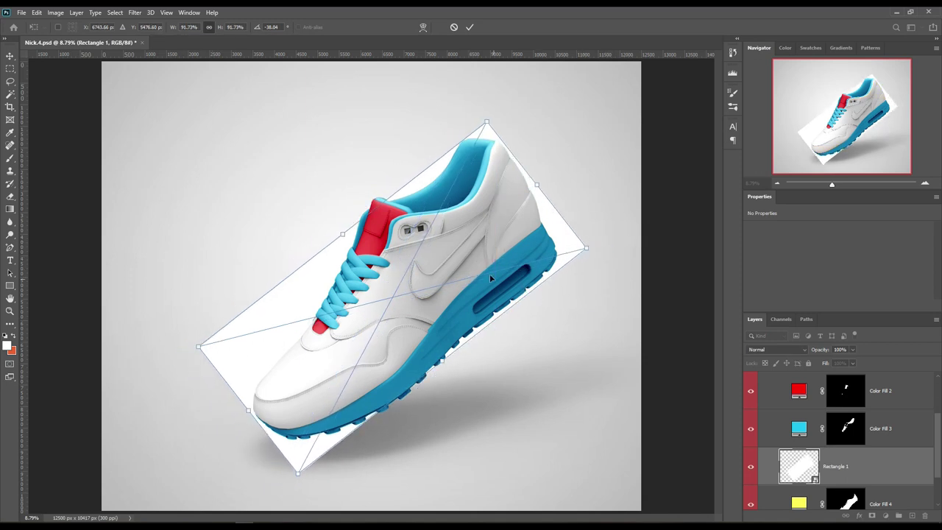
{"action": "left_click_drag", "start_coordinate": [489, 274], "coordinate": [480, 267]}
{"action": "left_click", "coordinate": [470, 26]}
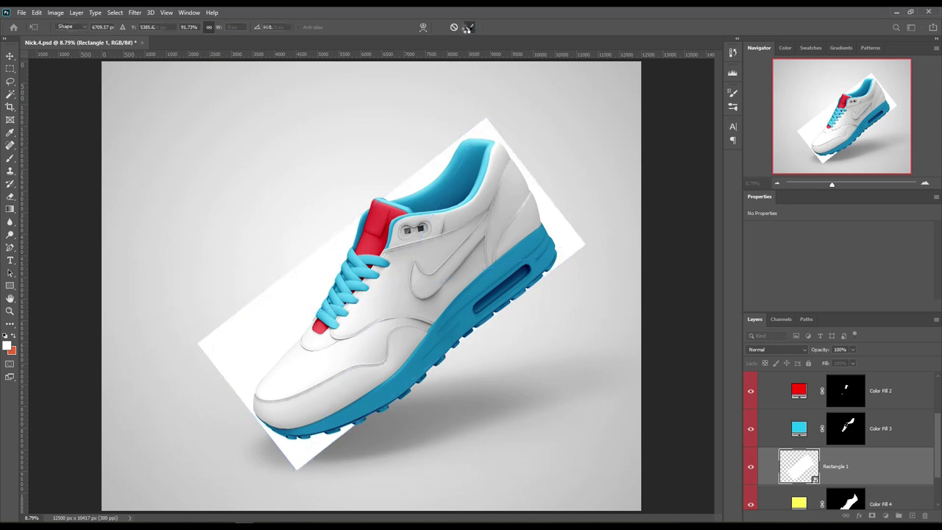
{"action": "scroll", "coordinate": [842, 478], "scroll_direction": "down", "scroll_amount": 1}
{"action": "left_click_drag", "start_coordinate": [841, 479], "coordinate": [854, 441]}
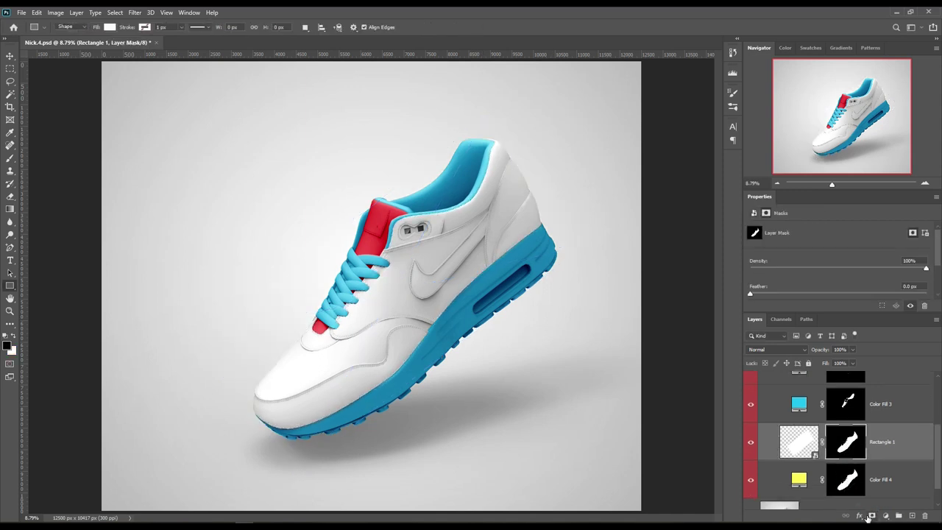
Step: Load the shoe outline as a selection and invert it to target the background
{"action": "left_click", "coordinate": [844, 450], "text": "ctrl"}
{"action": "scroll", "coordinate": [845, 441], "scroll_direction": "up", "scroll_amount": 2}
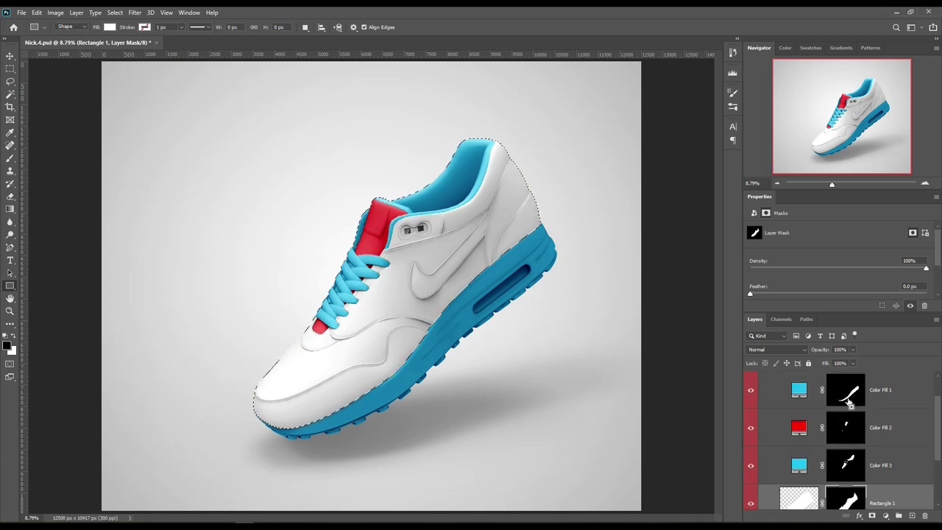
{"action": "scroll", "coordinate": [847, 412], "scroll_direction": "down", "scroll_amount": 2}
{"action": "left_click", "coordinate": [835, 430]}
{"action": "left_click", "coordinate": [115, 12]}
{"action": "left_click", "coordinate": [129, 53]}
Step: Add a light blue Solid Color fill for the background in Linear Burn mode
{"action": "left_click", "coordinate": [886, 516]}
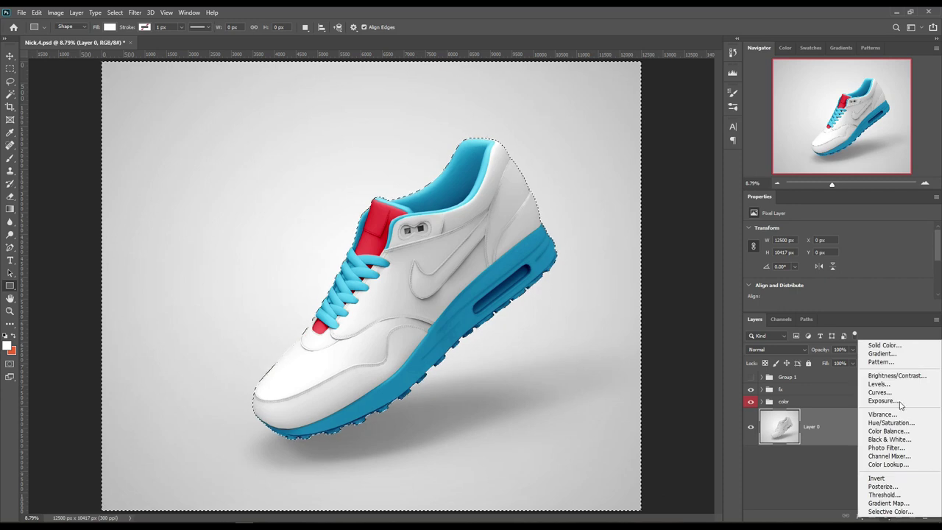
{"action": "left_click", "coordinate": [884, 345]}
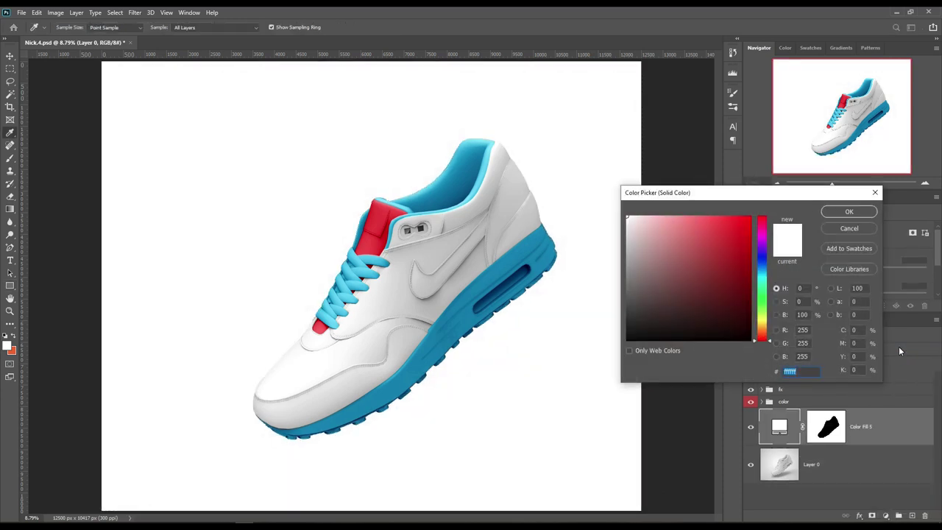
{"action": "left_click", "coordinate": [731, 230]}
{"action": "left_click_drag", "start_coordinate": [762, 310], "coordinate": [762, 273]}
{"action": "left_click", "coordinate": [716, 225]}
{"action": "left_click", "coordinate": [838, 211]}
{"action": "left_click", "coordinate": [776, 350]}
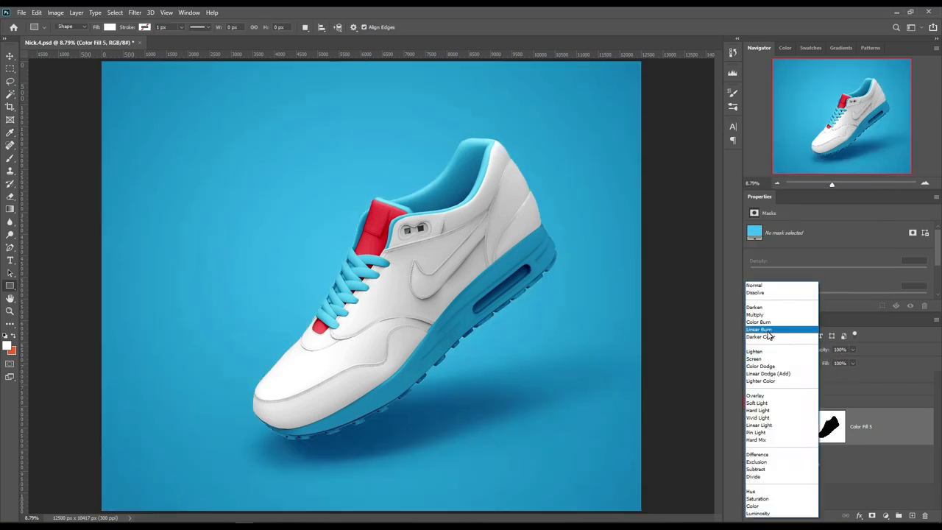
{"action": "left_click", "coordinate": [770, 336]}
Step: Expand the color group and edit the laces fill colour
{"action": "left_click", "coordinate": [824, 402]}
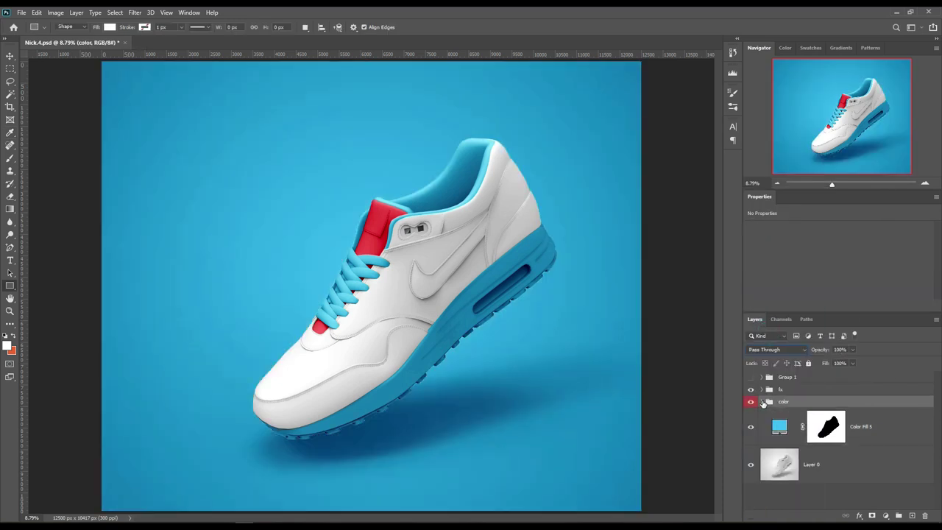
{"action": "left_click", "coordinate": [762, 402]}
{"action": "double_click", "coordinate": [800, 453]}
Step: Change the laces fill to a light blue
{"action": "mouse_move", "coordinate": [706, 242]}
{"action": "left_mouse_down"}
{"action": "mouse_move", "coordinate": [645, 289]}
{"action": "mouse_move", "coordinate": [641, 308]}
{"action": "mouse_move", "coordinate": [746, 228]}
{"action": "left_mouse_up"}
{"action": "left_click", "coordinate": [763, 276]}
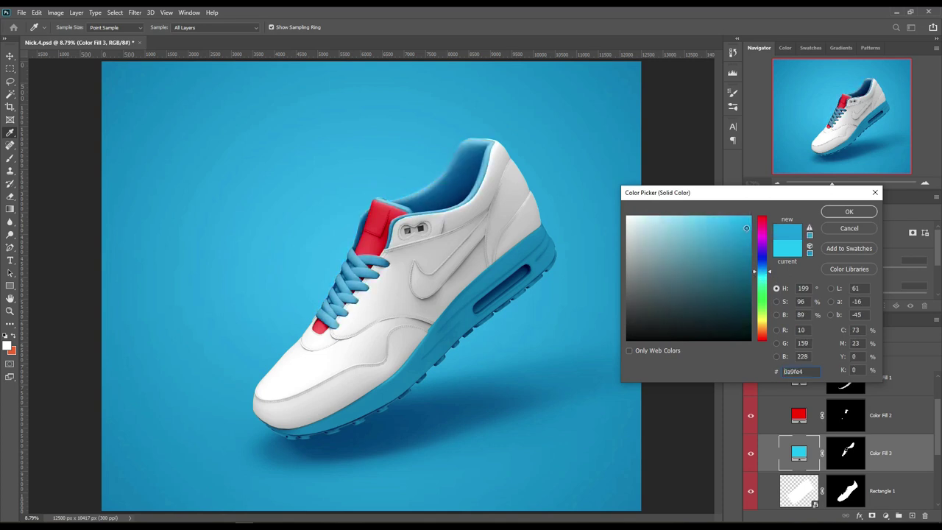
{"action": "left_click", "coordinate": [849, 212]}
Step: Make the red heel tab fill light blue, then open the Rectangle 1 smart object contents
{"action": "double_click", "coordinate": [799, 415]}
{"action": "left_click", "coordinate": [538, 241]}
{"action": "left_click_drag", "start_coordinate": [734, 241], "coordinate": [721, 215]}
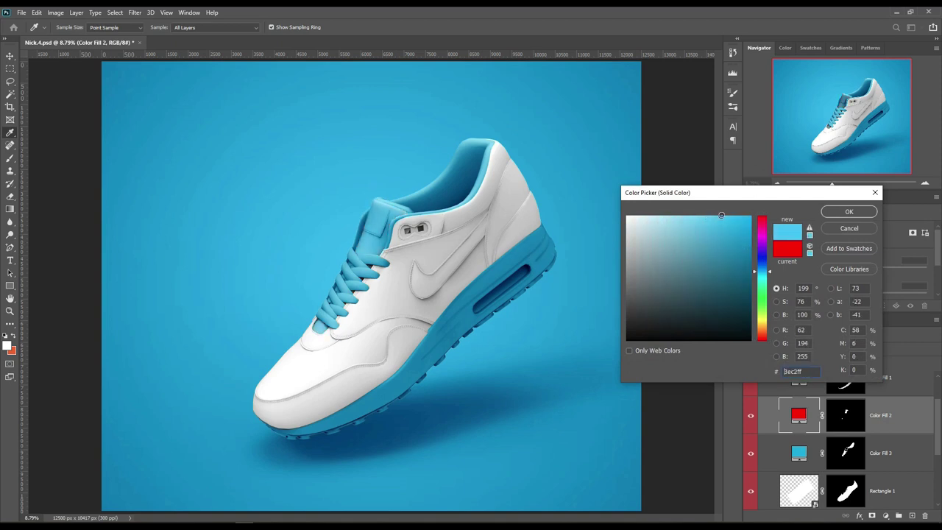
{"action": "left_click", "coordinate": [840, 213]}
{"action": "scroll", "coordinate": [847, 441], "scroll_direction": "down", "scroll_amount": 1}
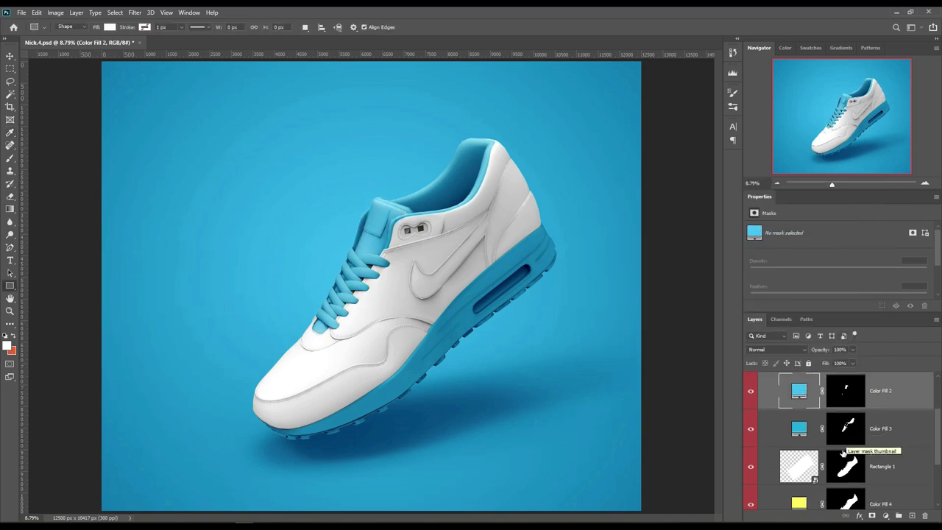
{"action": "double_click", "coordinate": [801, 465]}
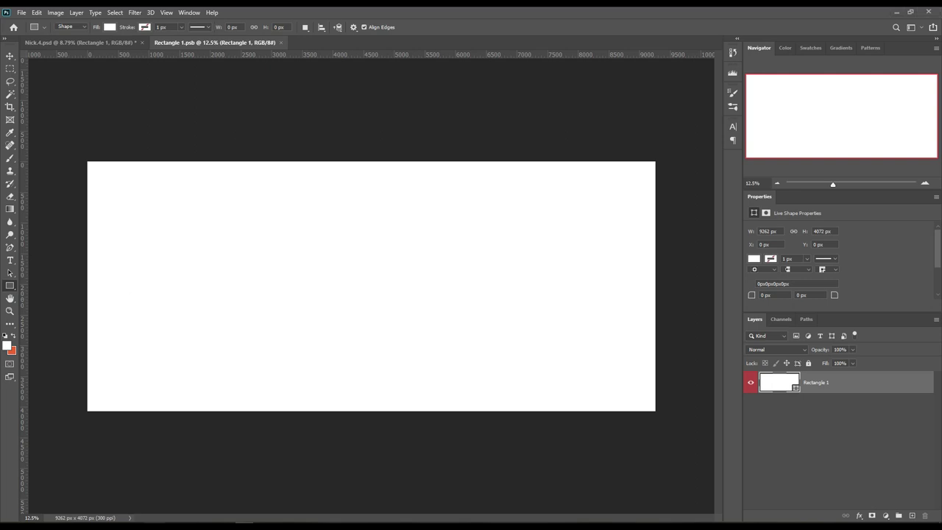
Step: Add a Linear Gradient Overlay to the rectangle at 48° with about 67% scale
{"action": "left_click", "coordinate": [886, 515]}
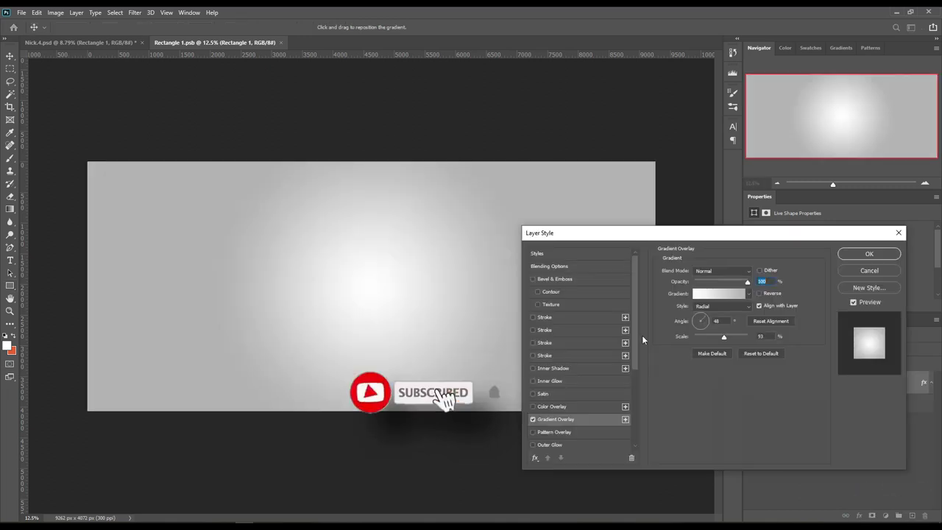
{"action": "left_click", "coordinate": [700, 314]}
{"action": "left_click", "coordinate": [706, 315]}
{"action": "left_click", "coordinate": [714, 337]}
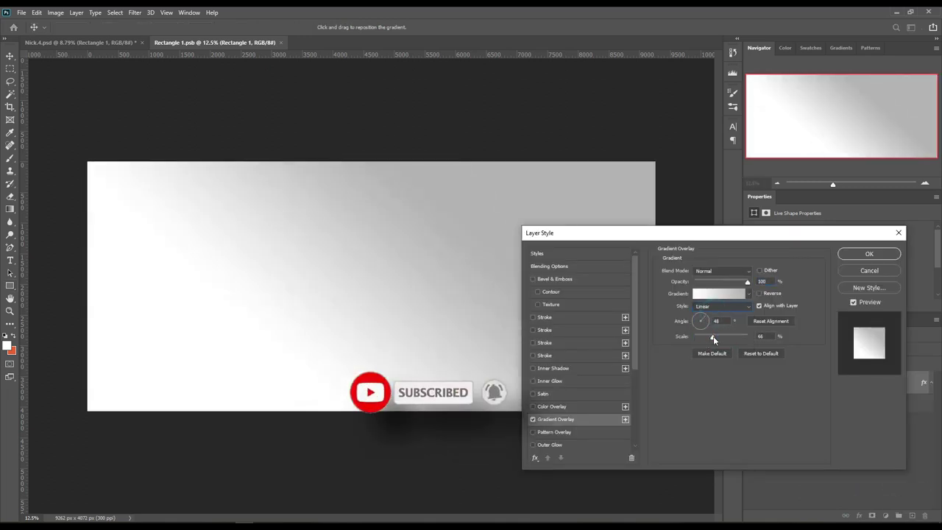
{"action": "left_click", "coordinate": [719, 293]}
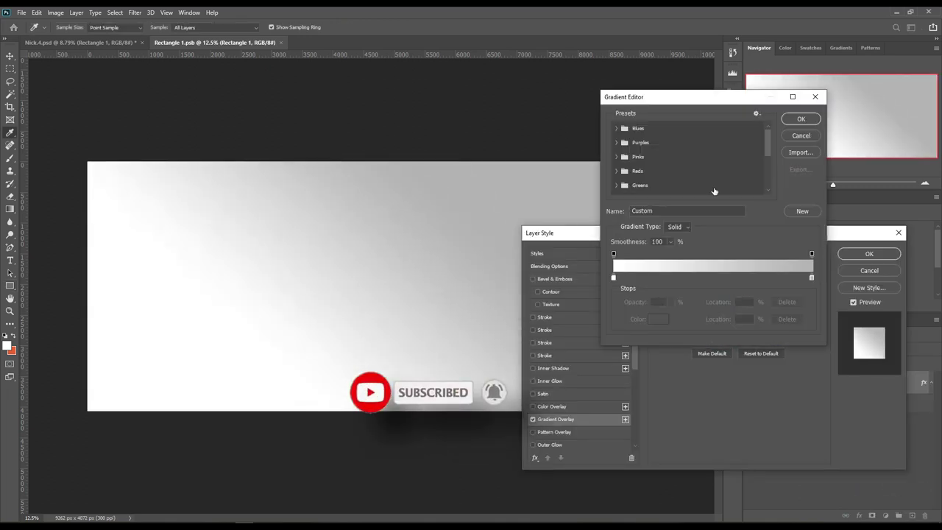
Step: Set the gradient stops to bright cyan and blue and apply the overlay
{"action": "scroll", "coordinate": [661, 172], "scroll_direction": "up", "scroll_amount": 3}
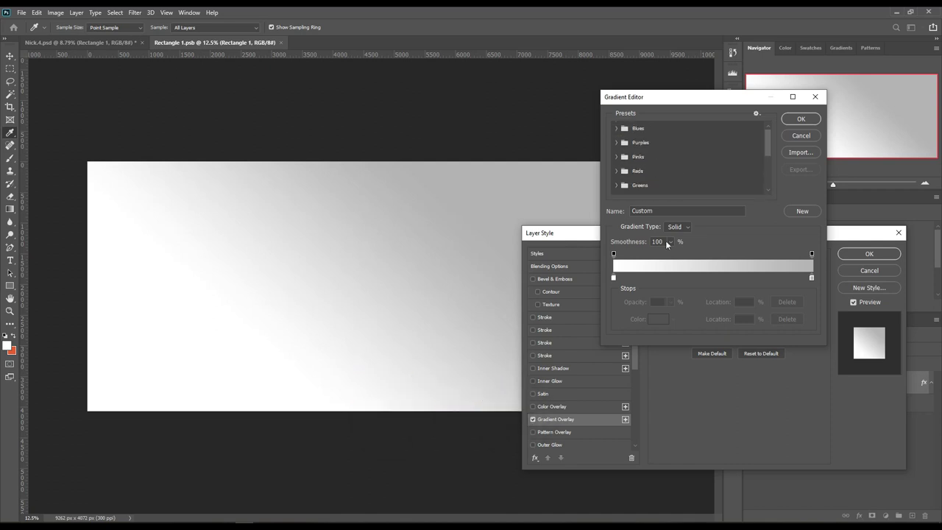
{"action": "double_click", "coordinate": [614, 277]}
{"action": "left_click", "coordinate": [736, 216]}
{"action": "left_click_drag", "start_coordinate": [763, 217], "coordinate": [763, 285]}
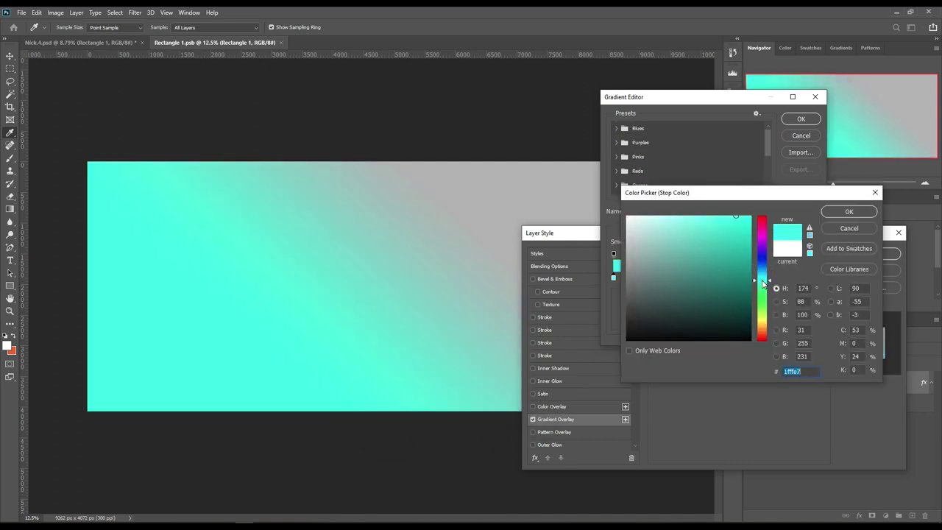
{"action": "left_click", "coordinate": [843, 213]}
{"action": "double_click", "coordinate": [812, 280]}
{"action": "left_click", "coordinate": [762, 271]}
{"action": "left_click", "coordinate": [848, 212]}
{"action": "left_click", "coordinate": [801, 119]}
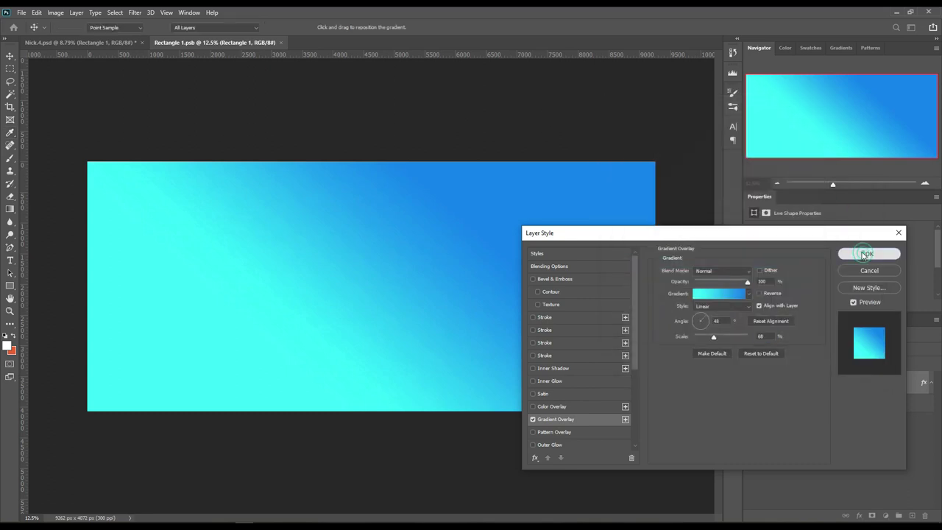
{"action": "left_click", "coordinate": [866, 254]}
Step: Save the smart object and return to the shoe mockup document
{"action": "left_click", "coordinate": [21, 12]}
{"action": "left_click", "coordinate": [36, 124]}
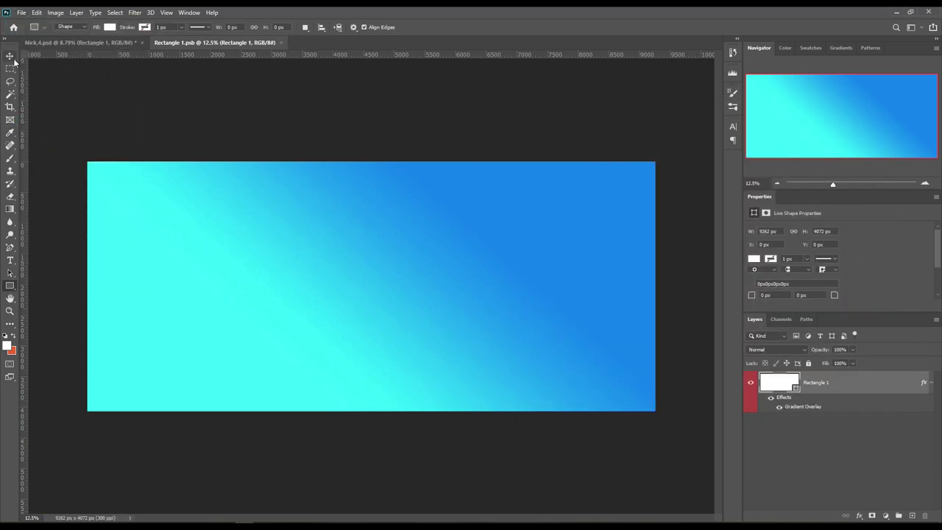
{"action": "left_click", "coordinate": [66, 43]}
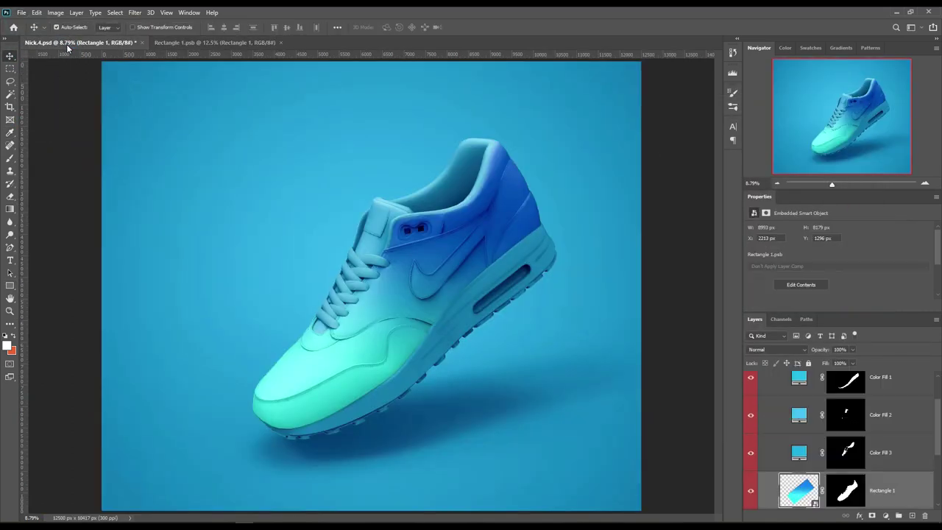
Step: Change the Color Fill 5 background layer's colour to a light blue
{"action": "scroll", "coordinate": [847, 442], "scroll_direction": "up", "scroll_amount": 1}
{"action": "left_click", "coordinate": [760, 389]}
{"action": "double_click", "coordinate": [780, 426]}
{"action": "left_click", "coordinate": [661, 219]}
{"action": "left_click_drag", "start_coordinate": [662, 218], "coordinate": [719, 214]}
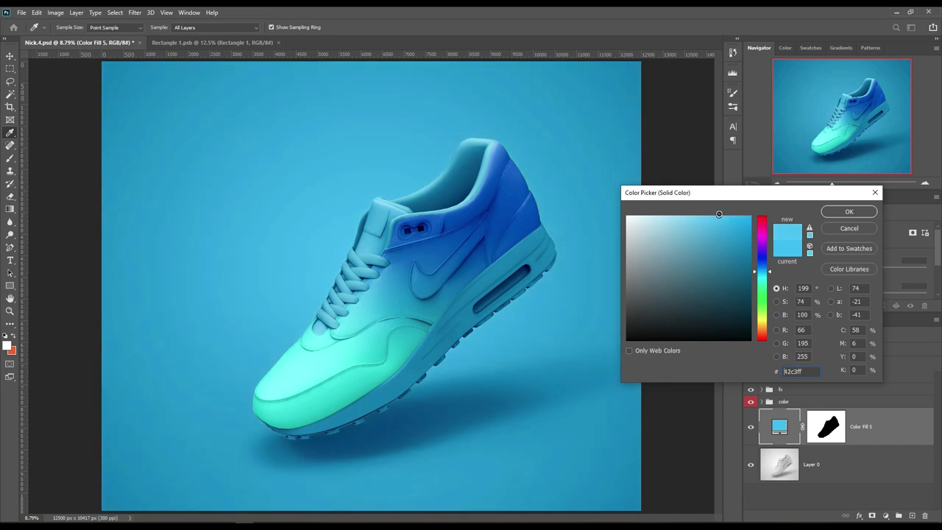
{"action": "left_click", "coordinate": [849, 211]}
Step: Add 'Mockup' text on the Rectangle 1 gradient in the Mustard Personal Use font
{"action": "key", "text": "ctrl+Tab"}
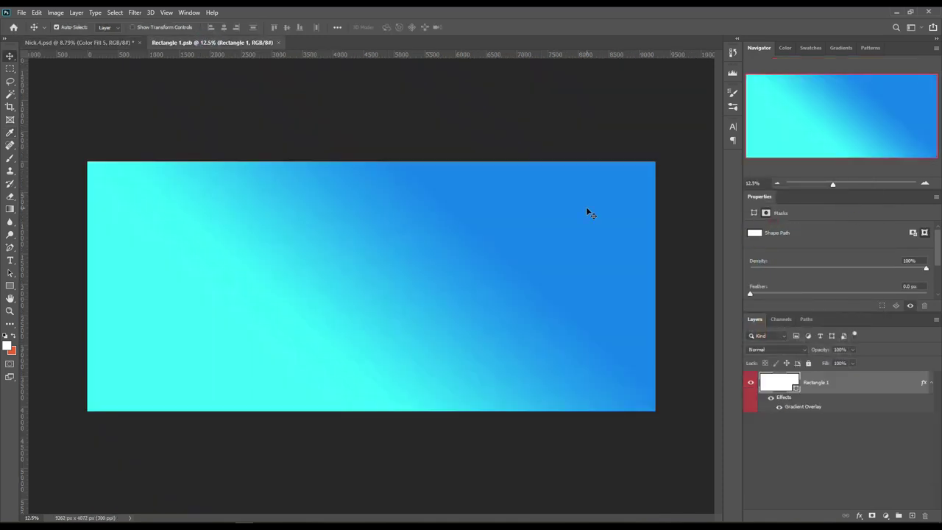
{"action": "key", "text": "t"}
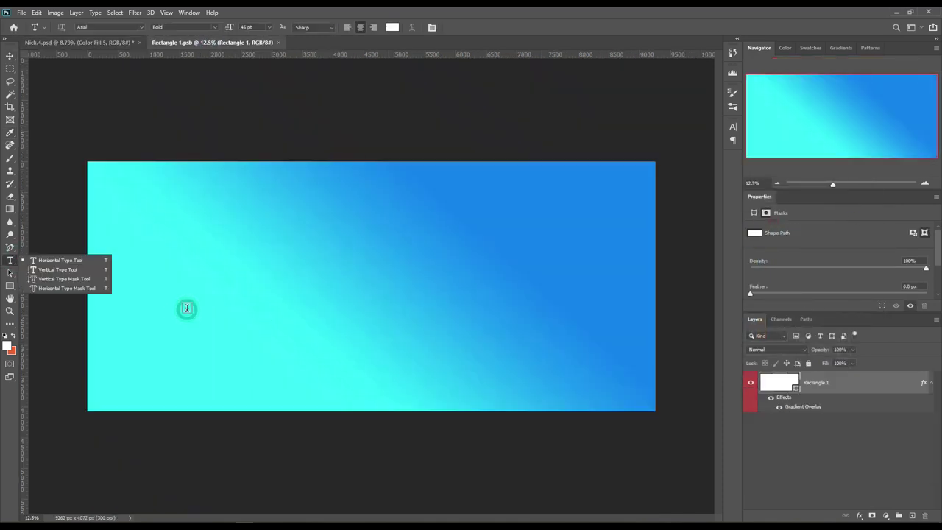
{"action": "left_click", "coordinate": [185, 308]}
{"action": "type", "text": "Mock"}
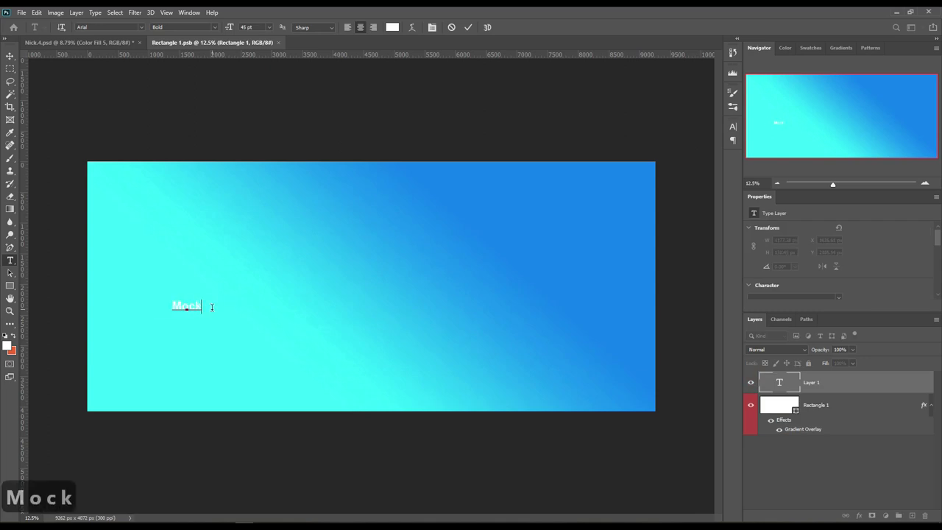
{"action": "type", "text": "up"}
{"action": "left_click", "coordinate": [468, 28]}
{"action": "left_click", "coordinate": [142, 27]}
{"action": "scroll", "coordinate": [203, 62], "scroll_direction": "up", "scroll_amount": 1}
{"action": "left_click", "coordinate": [202, 56]}
Step: Enlarge the Mockup text, tilt it about -3.67°, position it, and save the smart object
{"action": "key", "text": "ctrl+t"}
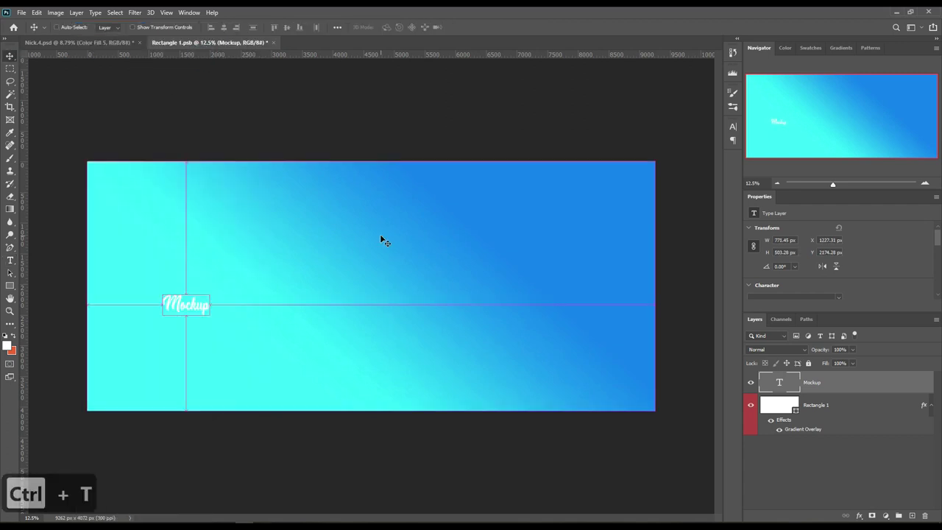
{"action": "left_click_drag", "start_coordinate": [211, 294], "coordinate": [783, 165]}
{"action": "left_click_drag", "start_coordinate": [511, 192], "coordinate": [439, 314]}
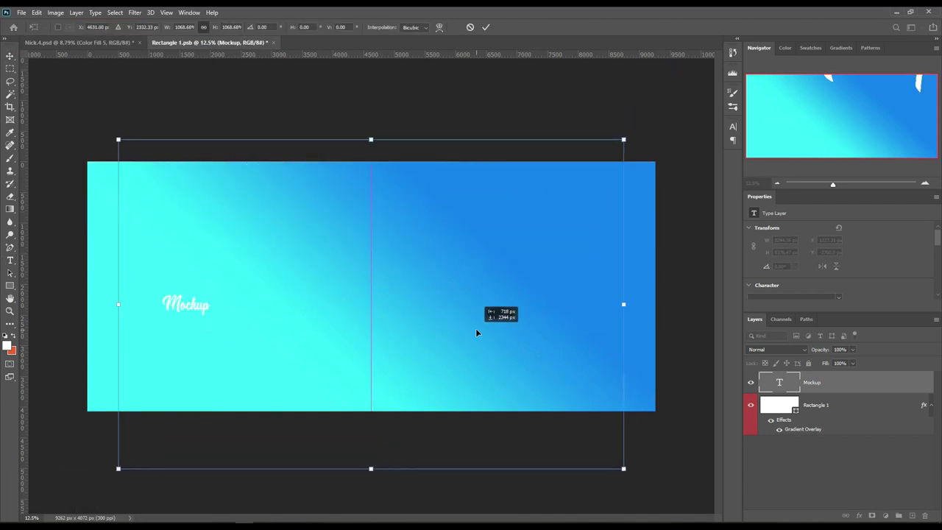
{"action": "mouse_move", "coordinate": [116, 192]}
{"action": "left_mouse_down"}
{"action": "mouse_move", "coordinate": [103, 210]}
{"action": "mouse_move", "coordinate": [90, 194]}
{"action": "left_mouse_up"}
{"action": "left_click_drag", "start_coordinate": [643, 151], "coordinate": [656, 143]}
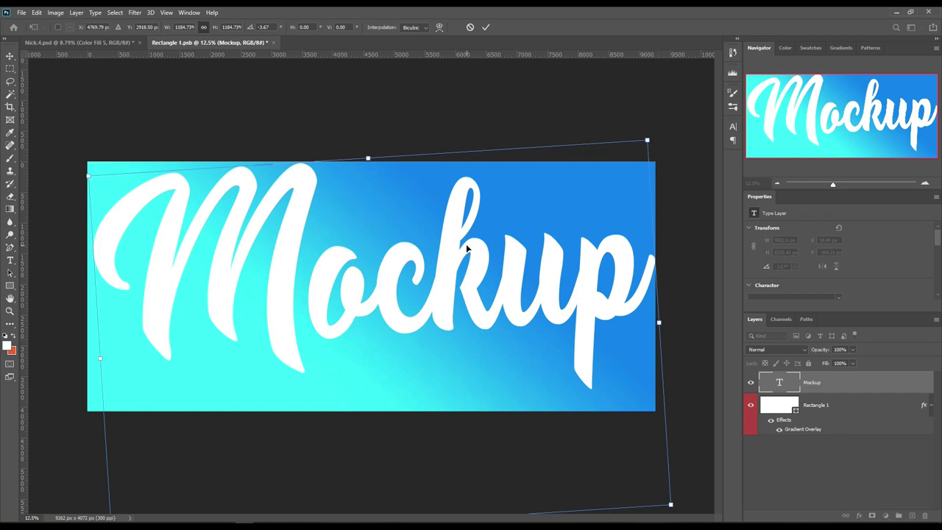
{"action": "left_click_drag", "start_coordinate": [465, 248], "coordinate": [464, 249]}
{"action": "left_click", "coordinate": [486, 28]}
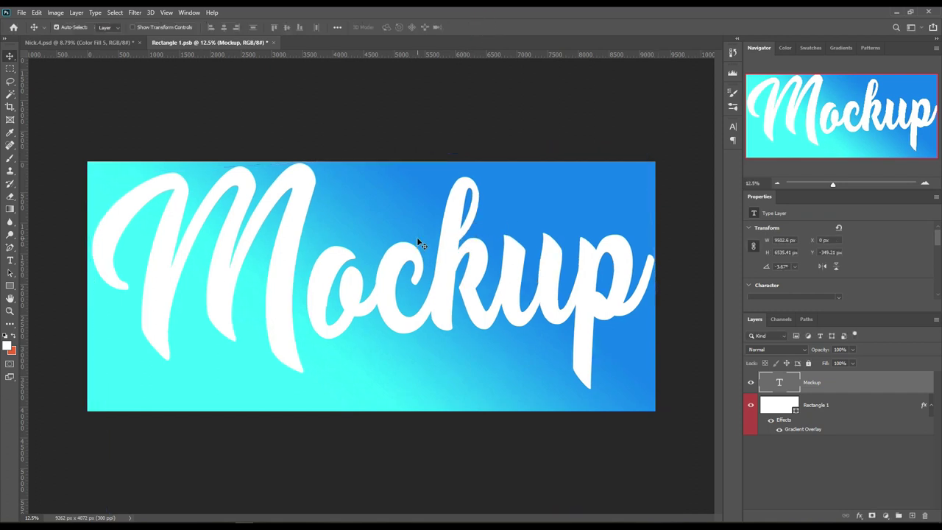
{"action": "left_click_drag", "start_coordinate": [291, 232], "coordinate": [291, 249]}
{"action": "left_click", "coordinate": [22, 12]}
{"action": "left_click", "coordinate": [30, 112]}
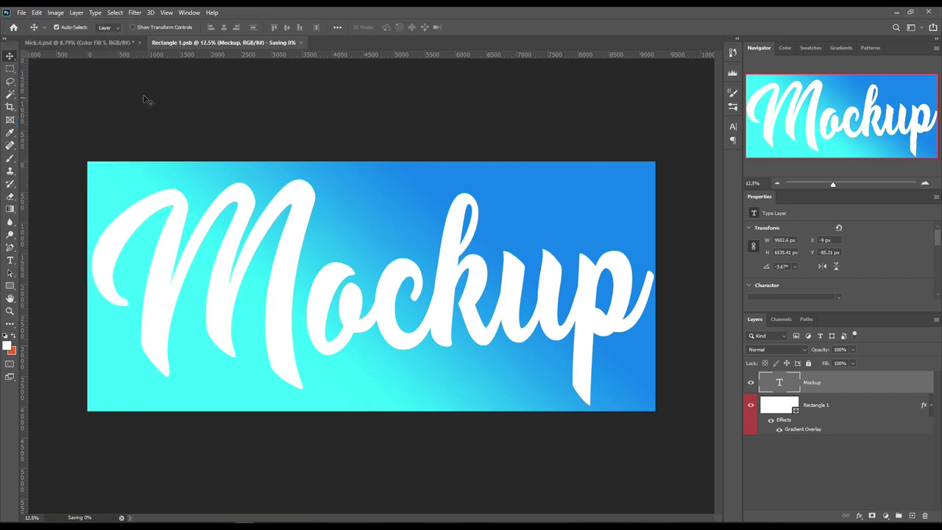
Step: In Nick-4.psd, hide the Mockup artwork Rectangle 1 and the yellow Color Fill 4 layers
{"action": "left_click", "coordinate": [88, 42]}
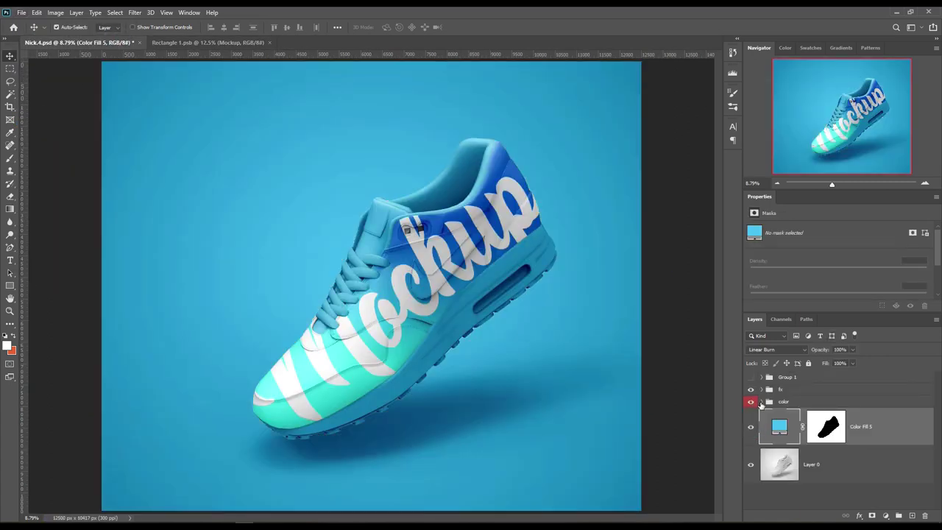
{"action": "left_click", "coordinate": [762, 401]}
{"action": "left_click", "coordinate": [751, 404]}
{"action": "left_click", "coordinate": [753, 441]}
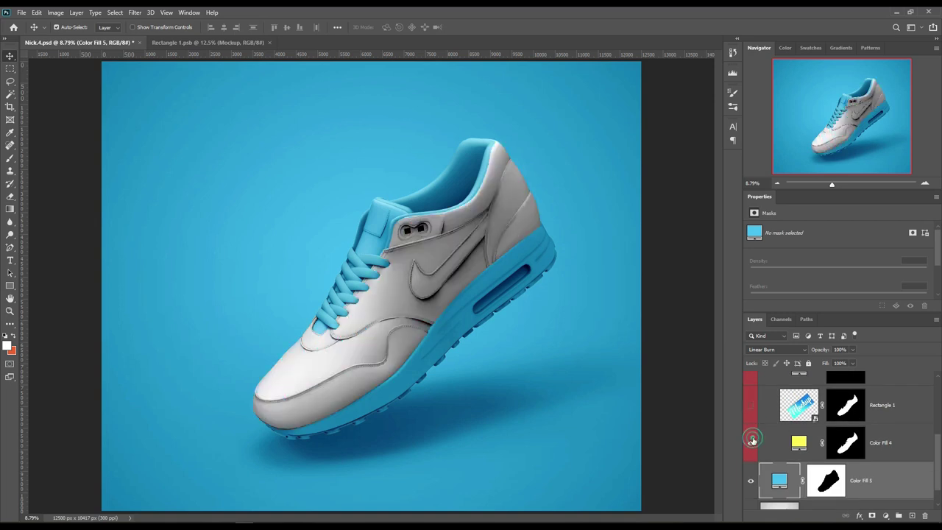
{"action": "left_click", "coordinate": [751, 405]}
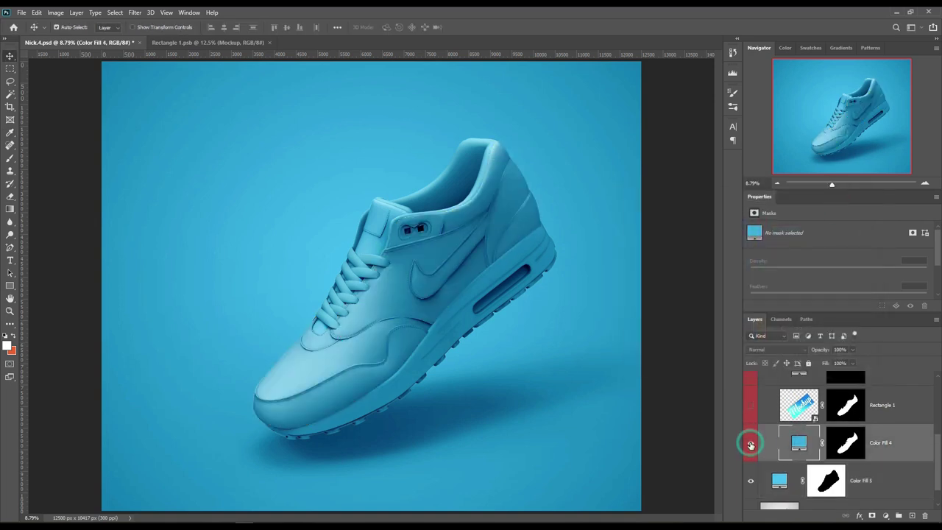
{"action": "left_click", "coordinate": [751, 405]}
Step: Toggle the heel tab and sole colour fills on and off to compare variations
{"action": "scroll", "coordinate": [751, 401], "scroll_direction": "up", "scroll_amount": 3}
{"action": "left_click", "coordinate": [751, 392]}
{"action": "left_click", "coordinate": [751, 393]}
{"action": "left_click", "coordinate": [751, 392]}
{"action": "left_click", "coordinate": [750, 393]}
{"action": "scroll", "coordinate": [808, 431], "scroll_direction": "up", "scroll_amount": 2}
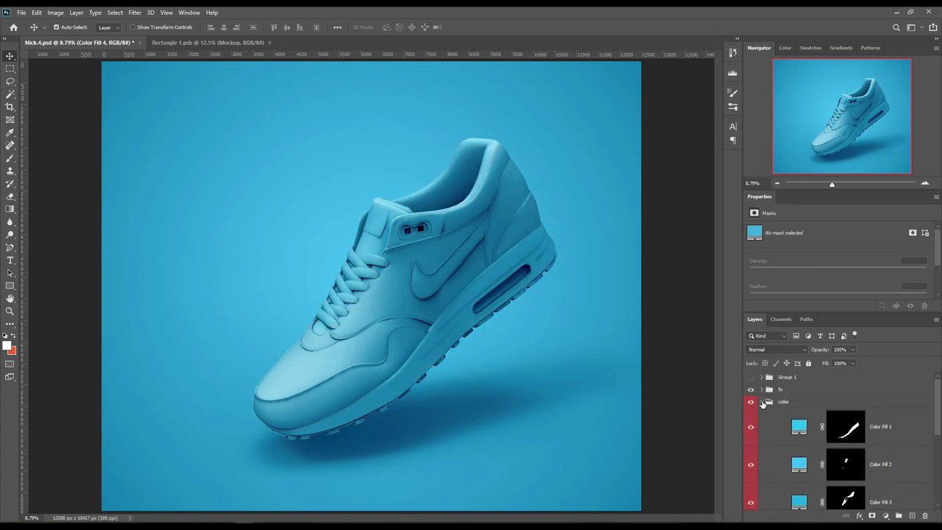